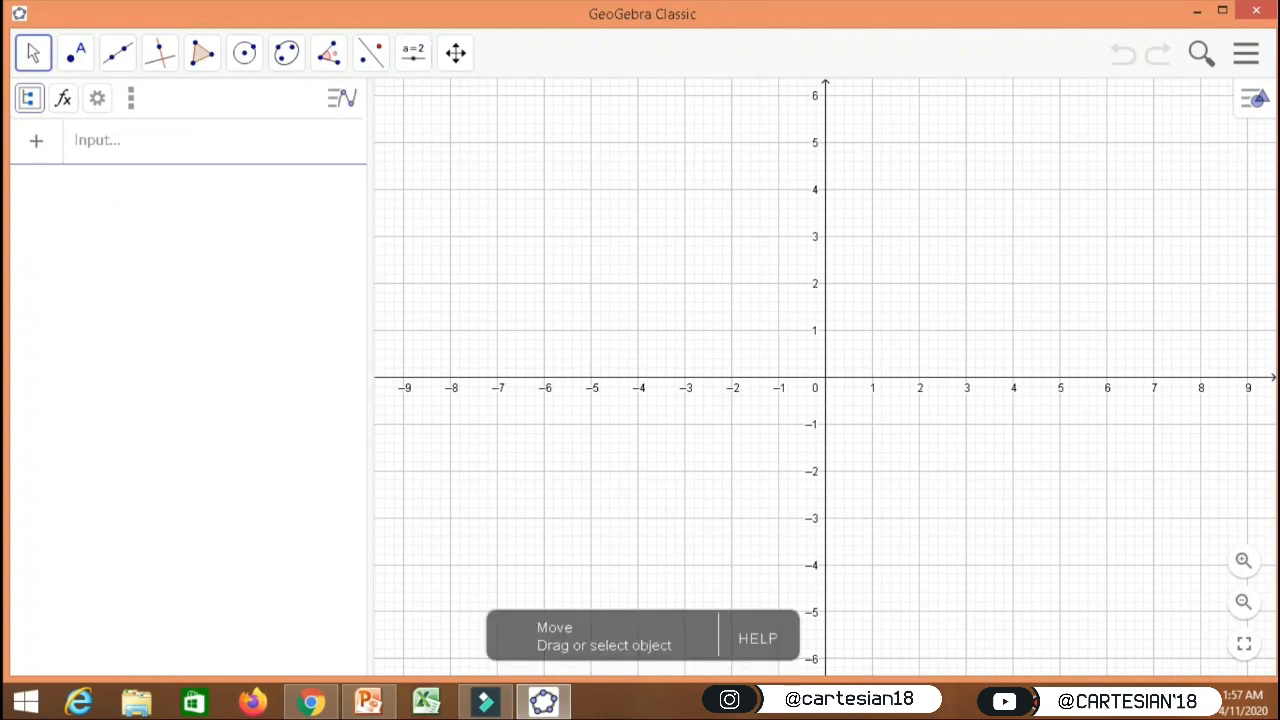
# Step: Create three number sliders named p, l and t, stacked one below another in the 2D graphics view
pyautogui.click(413, 52)
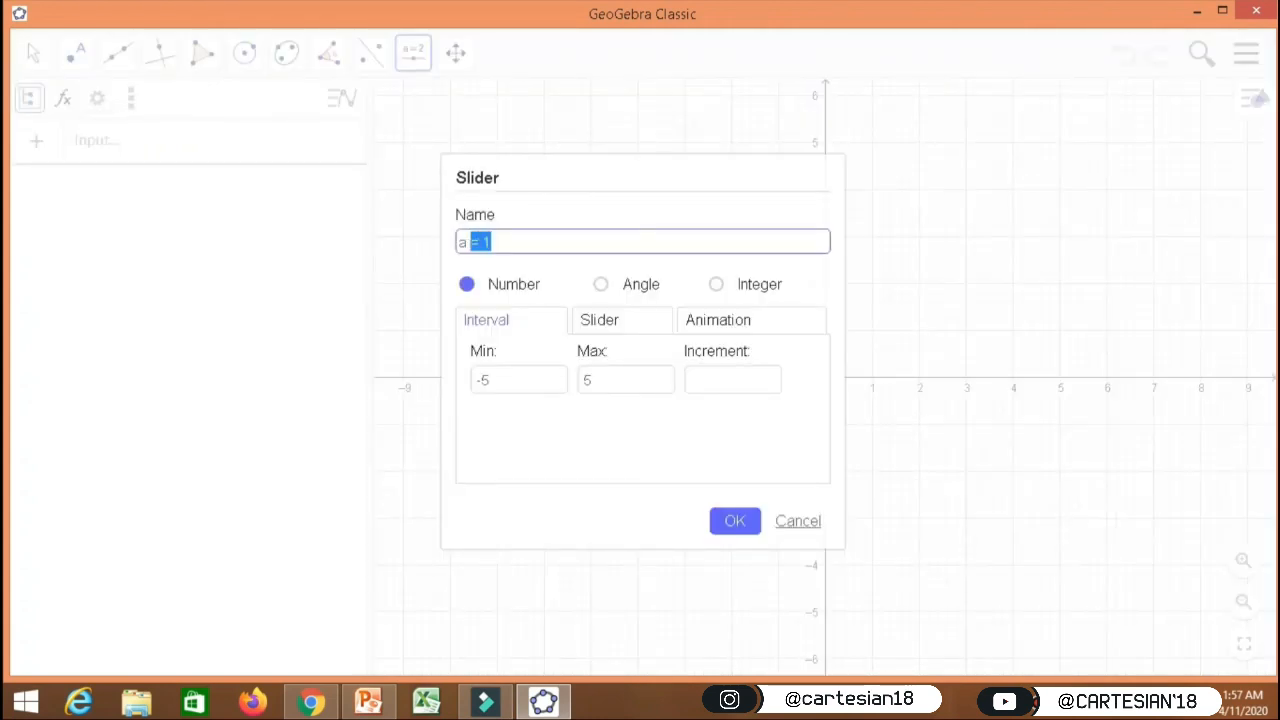
pyautogui.write('p')
pyautogui.press('Return')
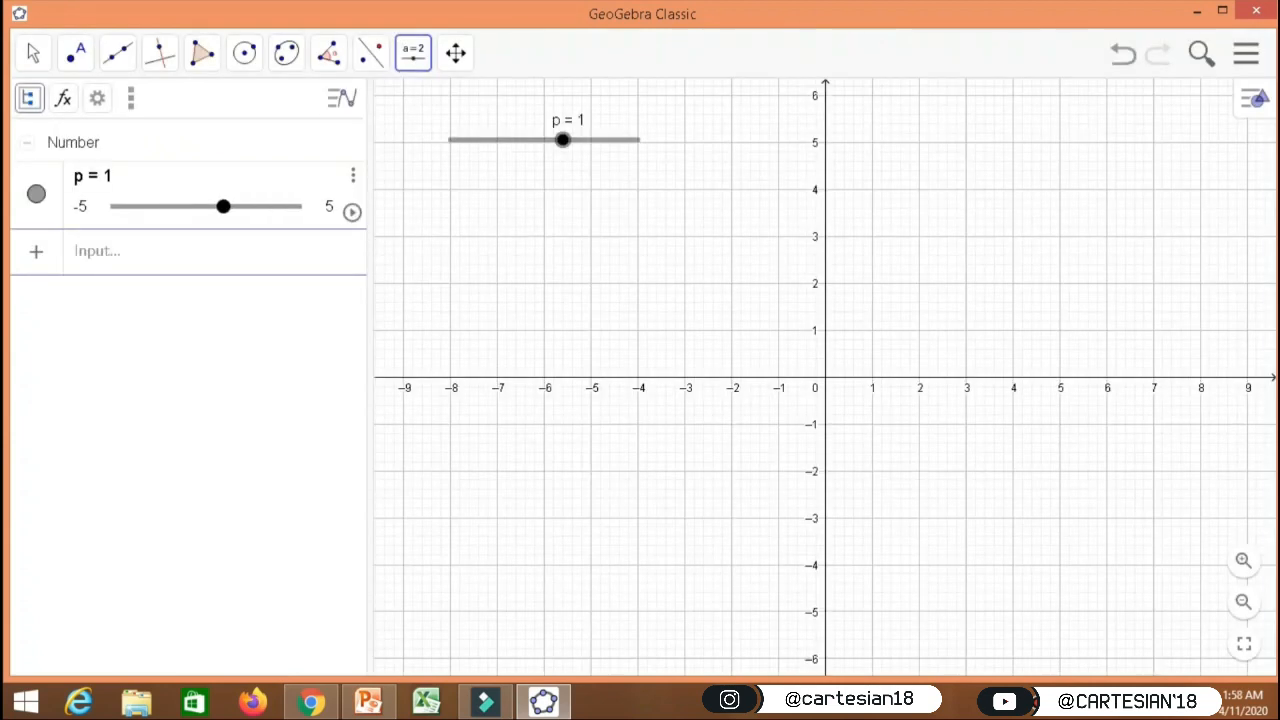
pyautogui.moveTo(491, 242); pyautogui.dragTo(457, 242)
pyautogui.press('BackSpace')
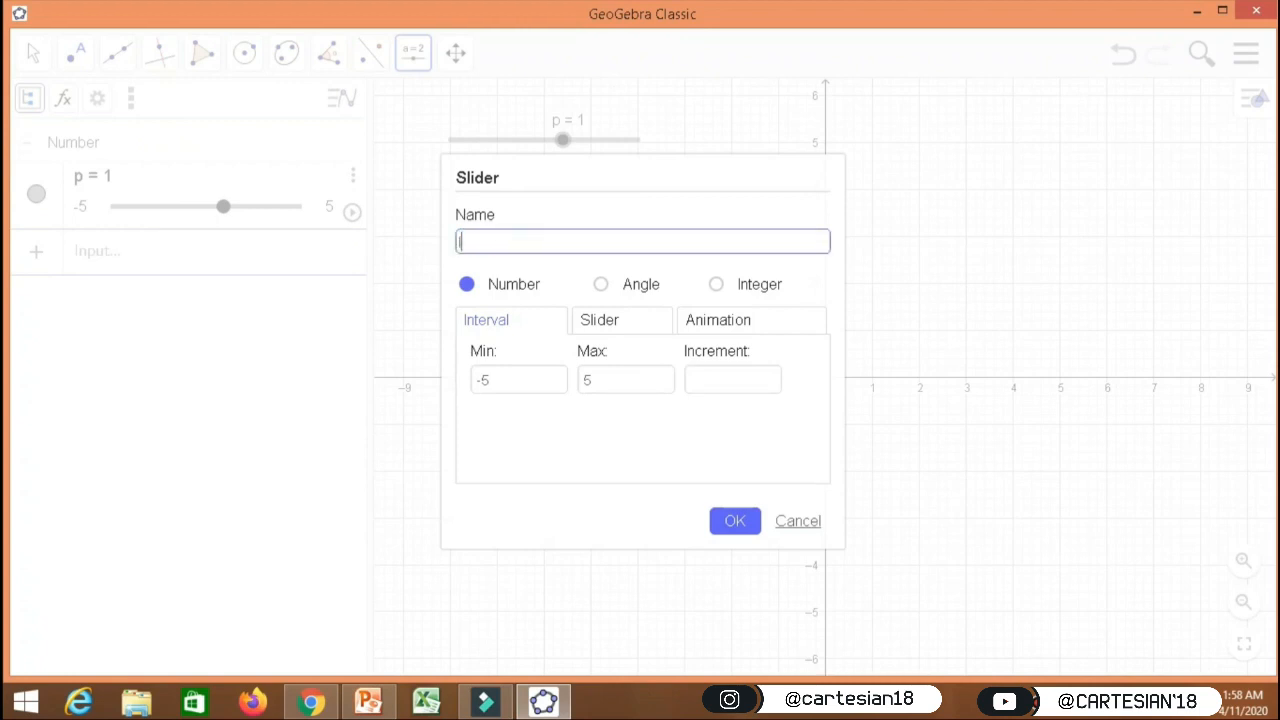
pyautogui.write('l')
pyautogui.press('Return')
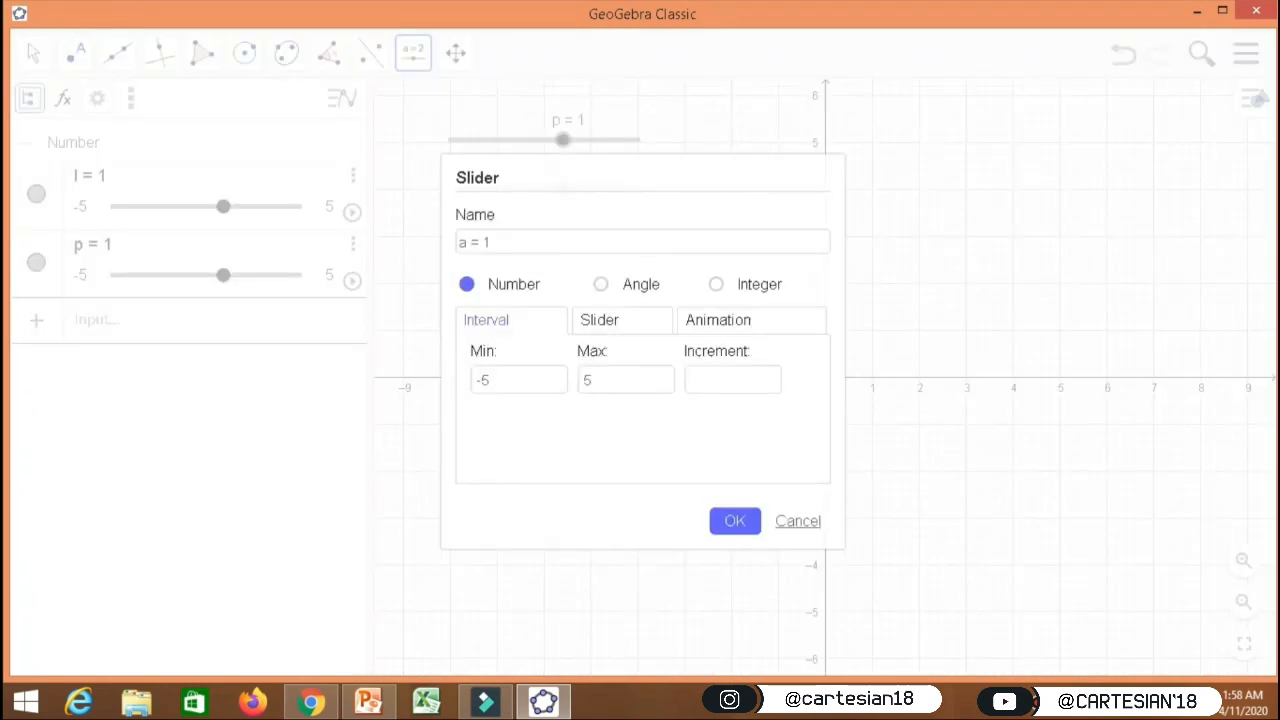
pyautogui.write('t')
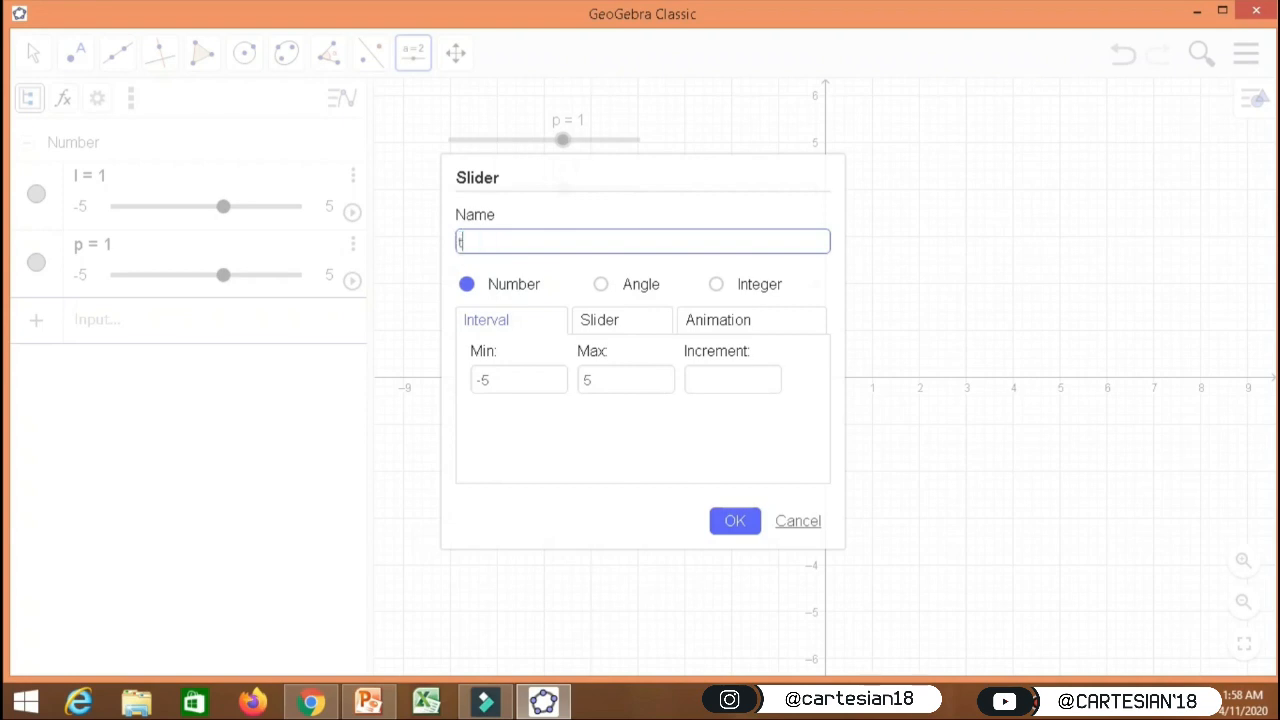
pyautogui.press('Return')
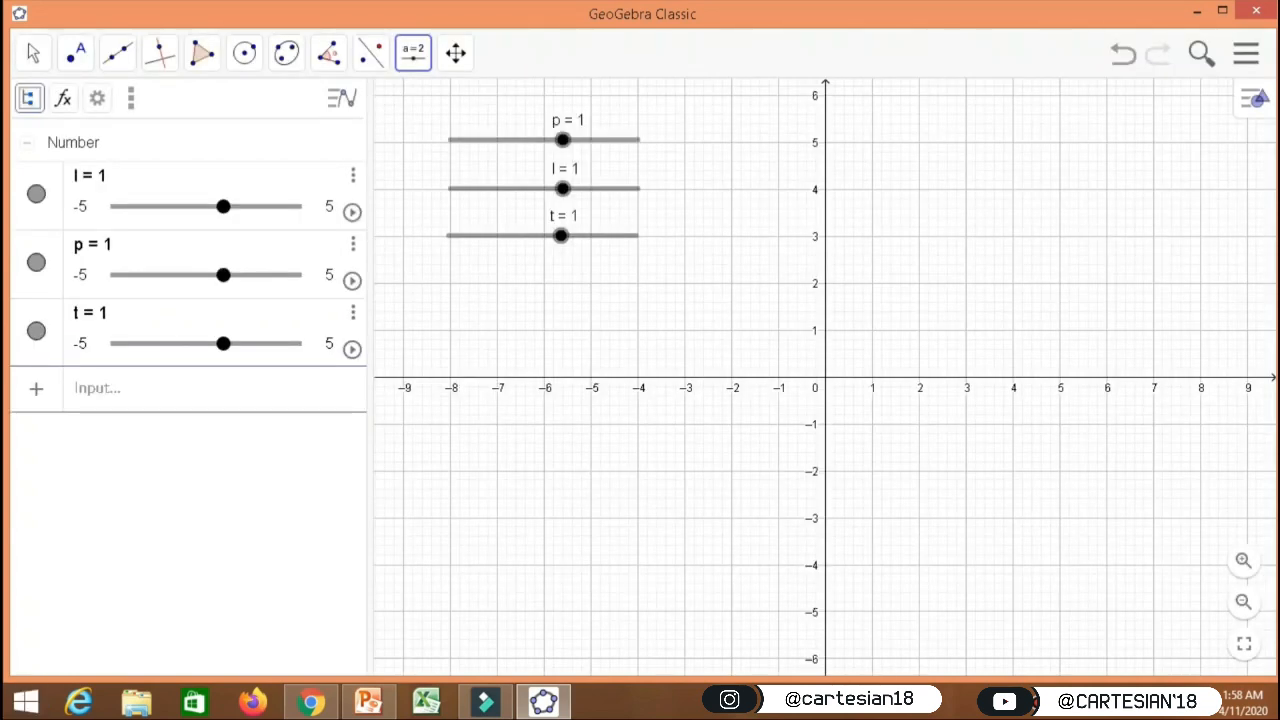
# Step: Set the interval of all three sliders to minimum 0 and maximum 10, with an increment of 0.5
pyautogui.hotkey('ctrl', 'a')
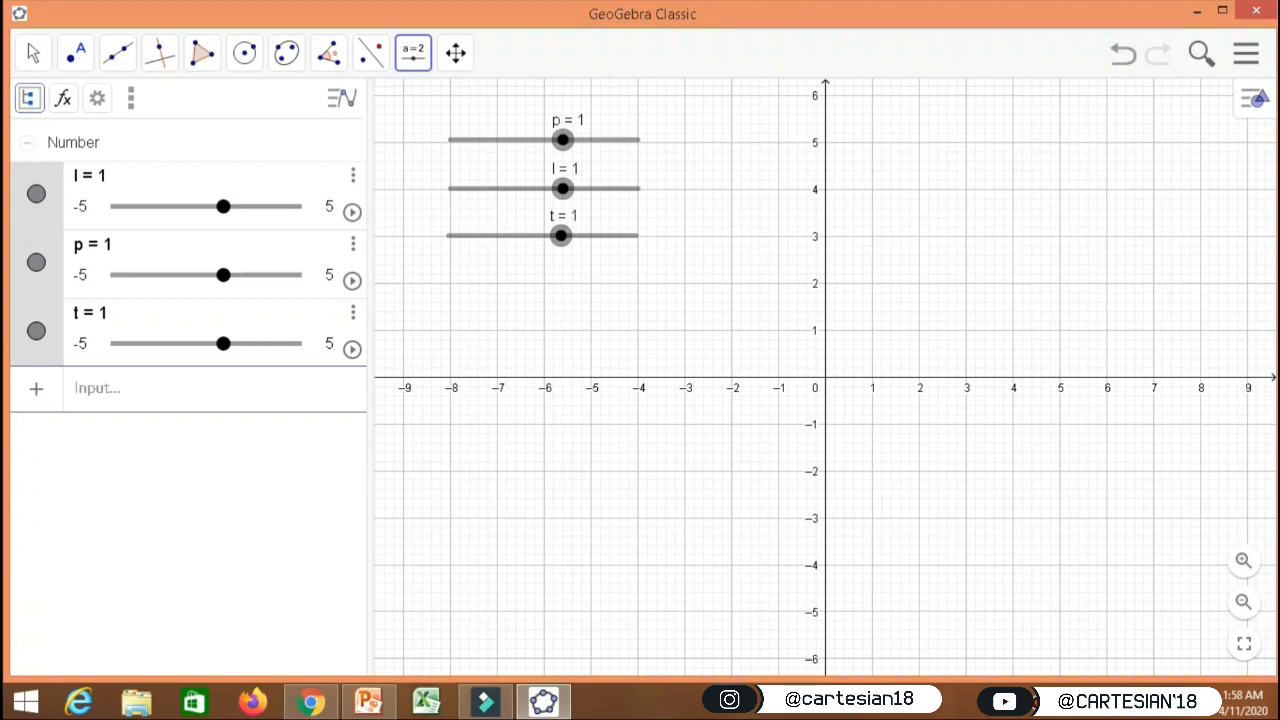
pyautogui.click(352, 175)
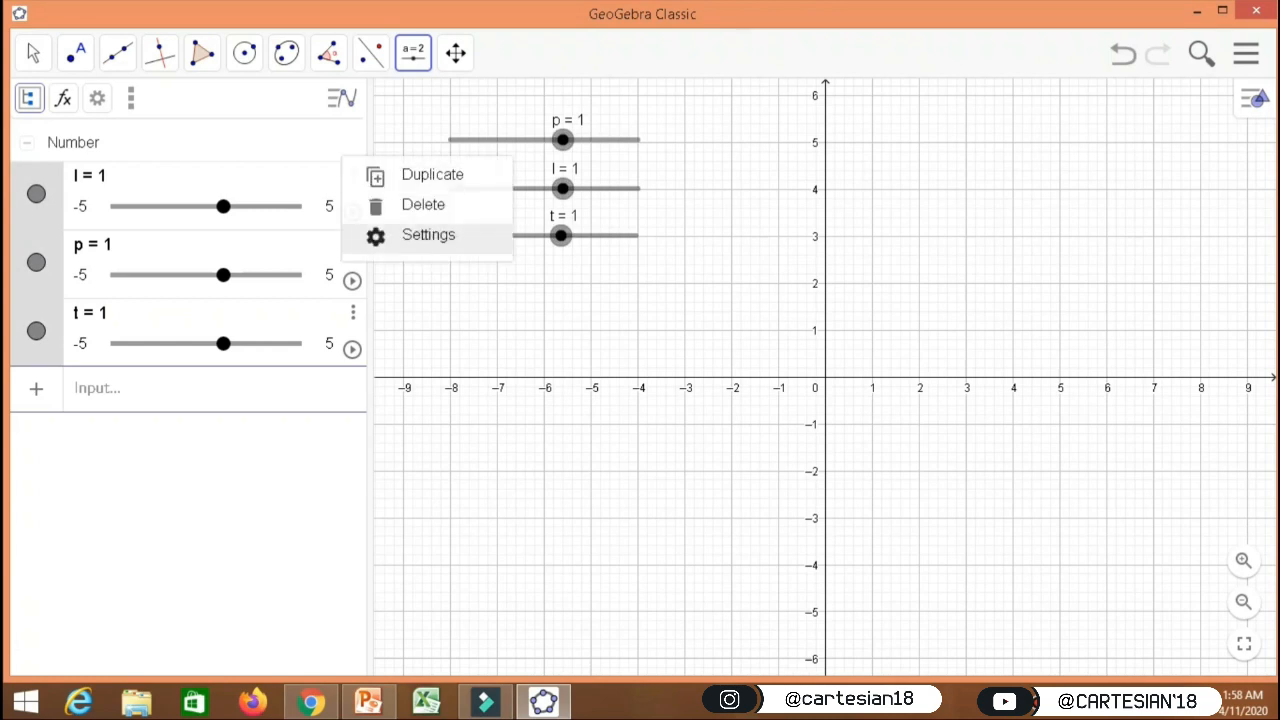
pyautogui.click(428, 235)
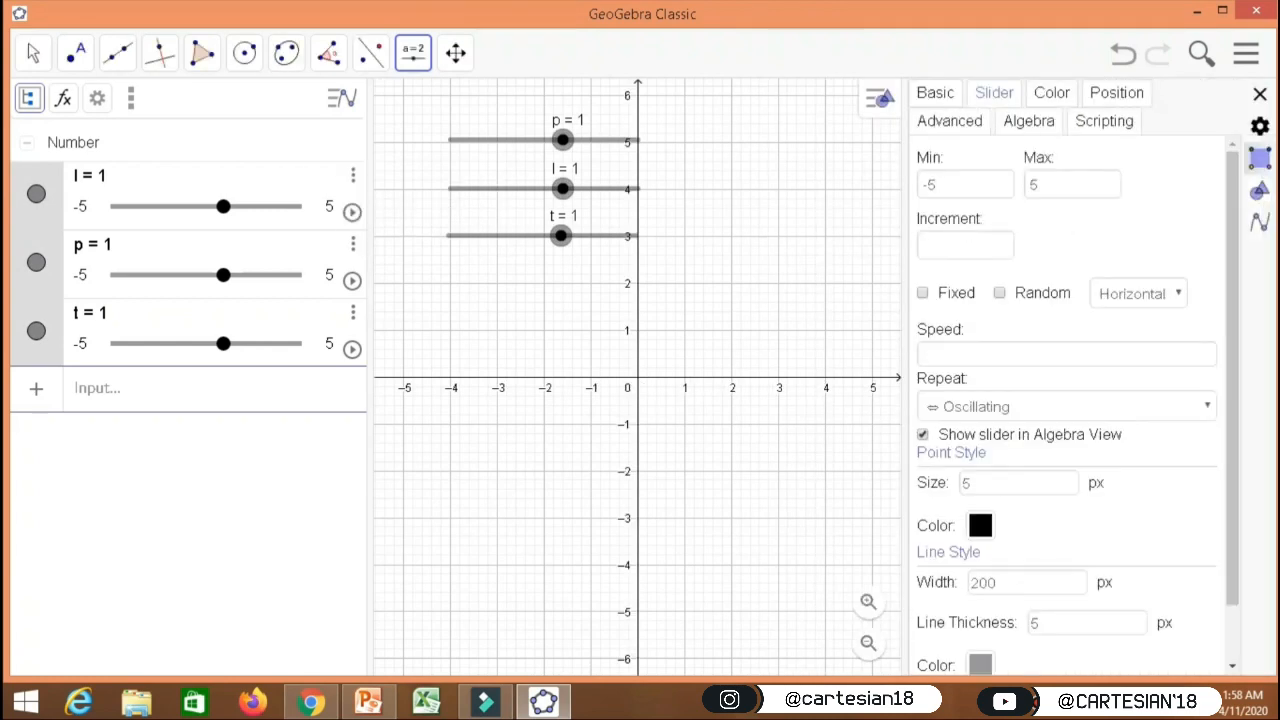
pyautogui.click(930, 184)
pyautogui.write('0')
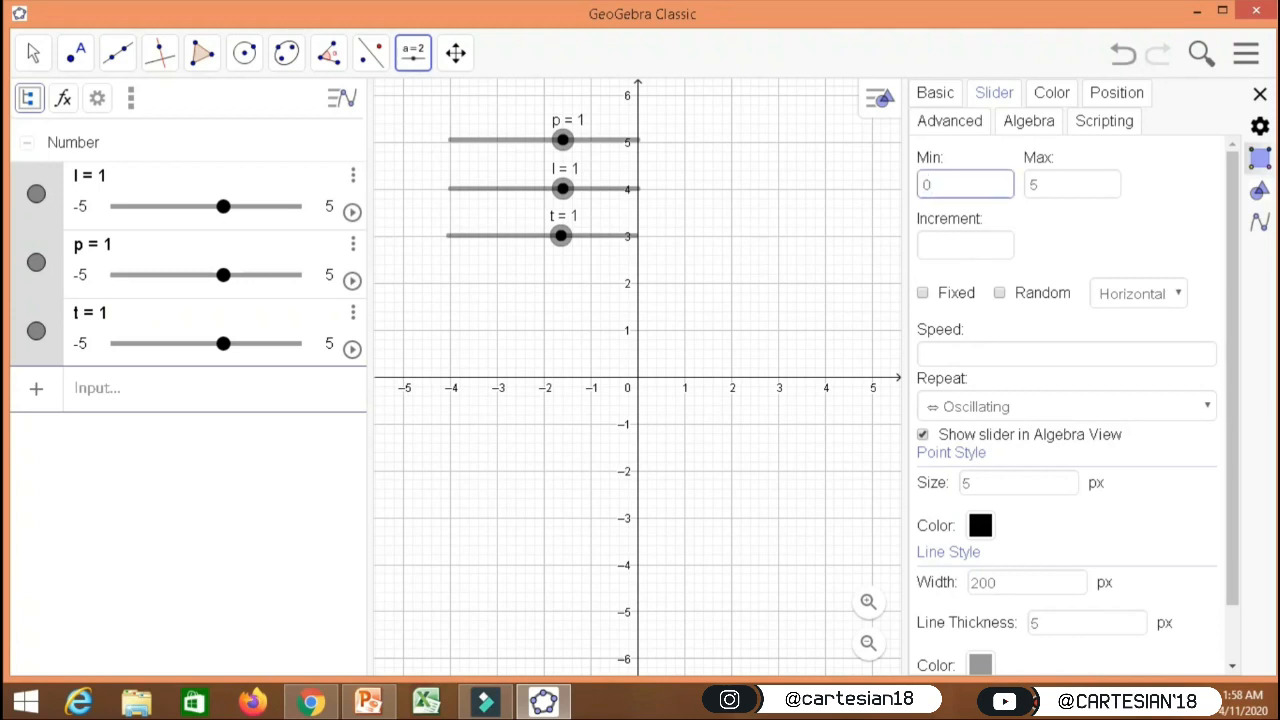
pyautogui.click(1034, 184)
pyautogui.write('10')
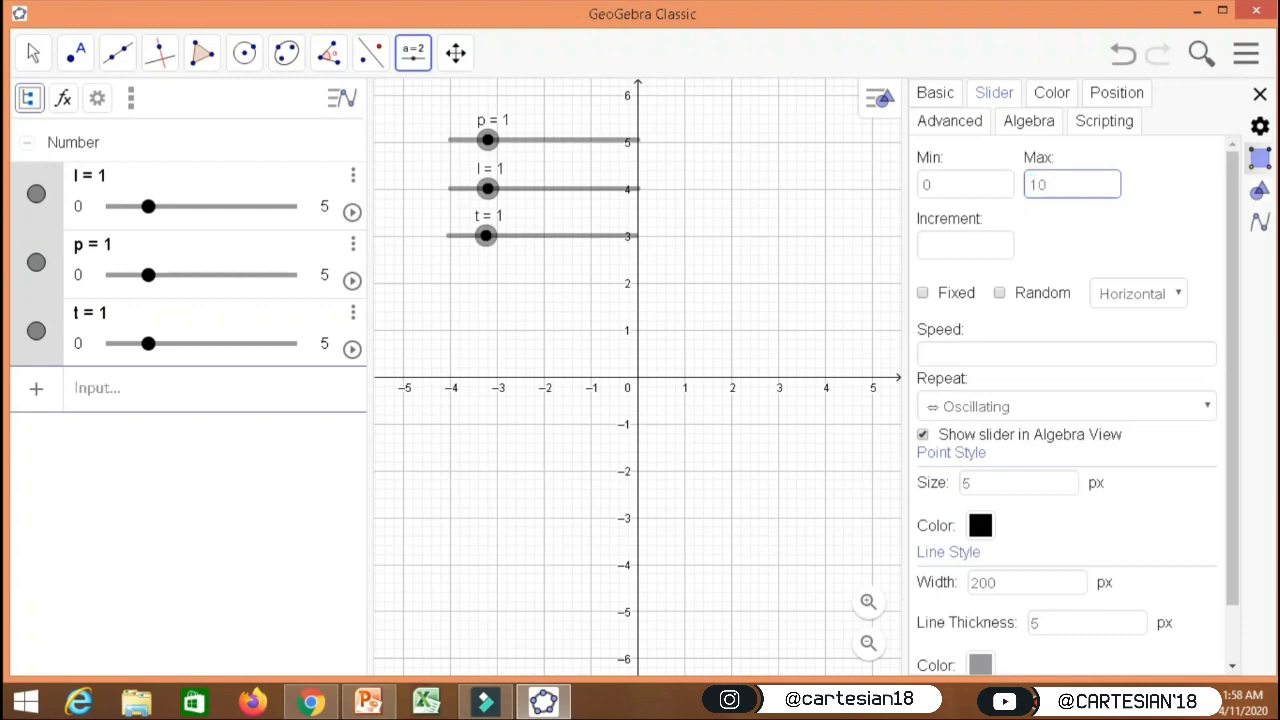
pyautogui.click(964, 244)
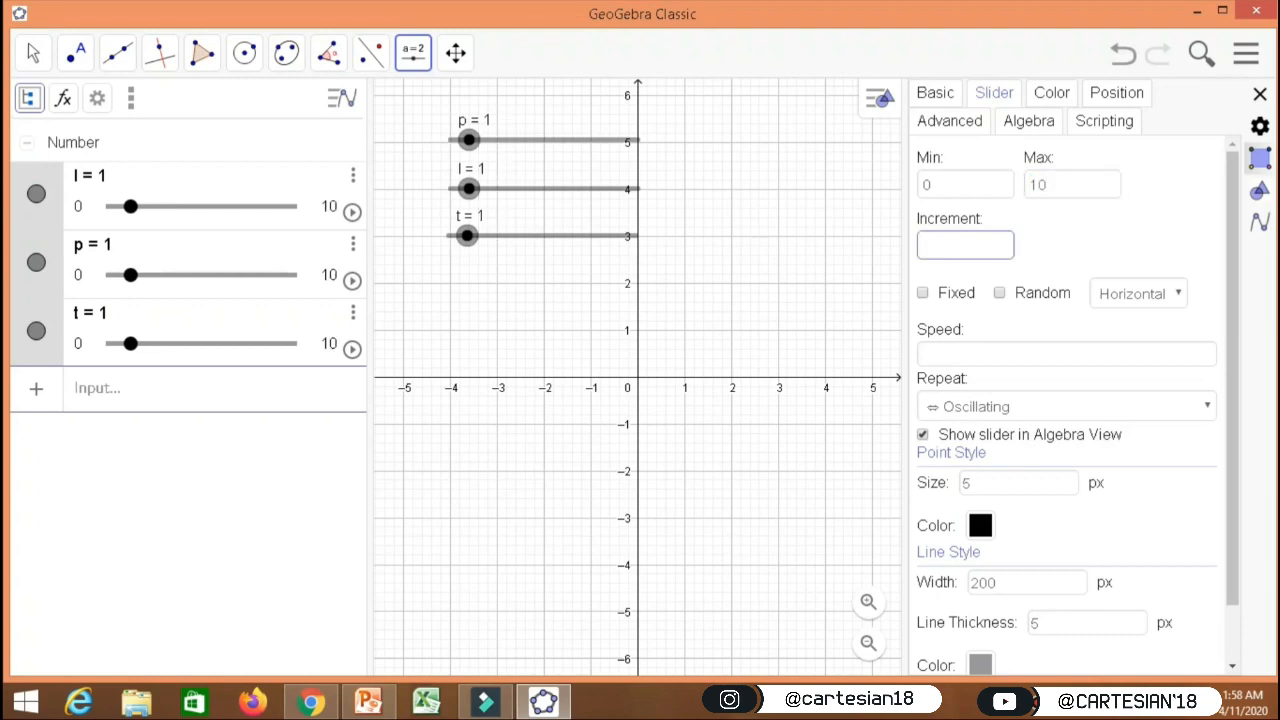
pyautogui.write('0,5')
pyautogui.press('Return')
pyautogui.press('Escape')
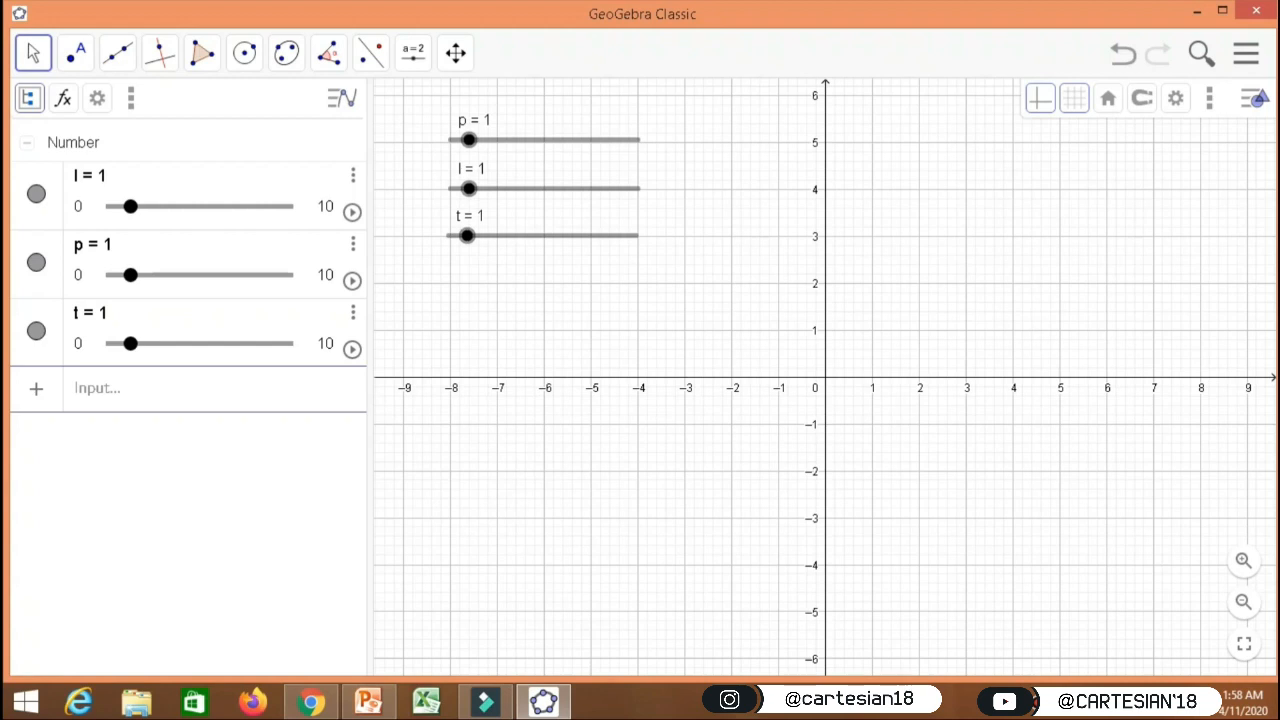
# Step: Show the 3D Graphics view alongside the algebra and 2D graphics views
pyautogui.click(130, 97)
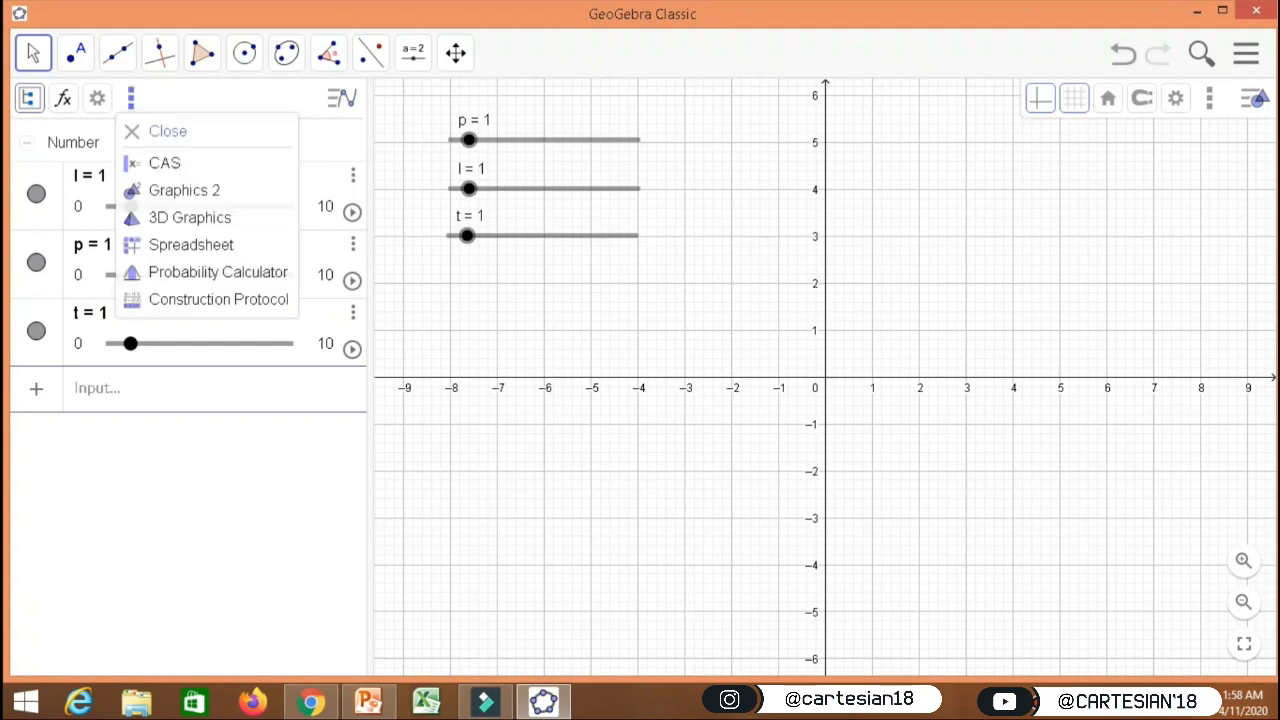
pyautogui.click(189, 217)
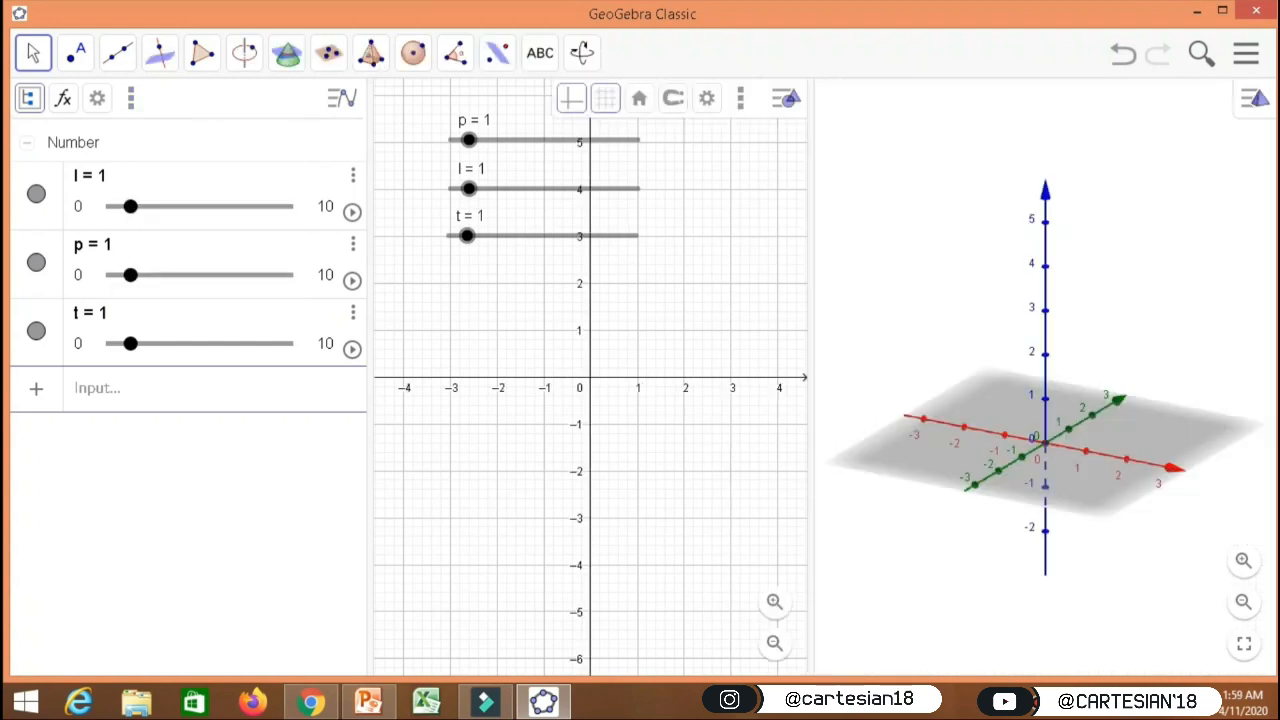
pyautogui.moveTo(1073, 166); pyautogui.dragTo(1042, 176)
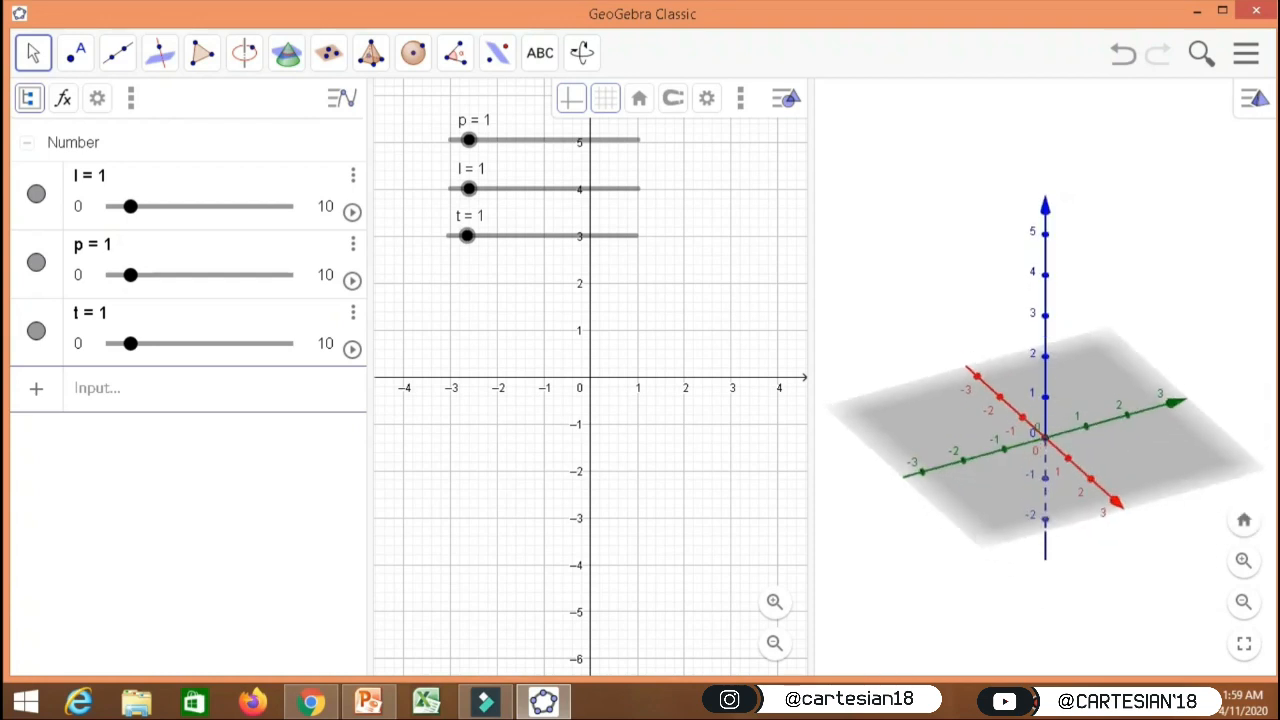
# Step: Define point A = (0, 0, 0) and point B = (p, 0, 0) in the algebra input
pyautogui.click(78, 389)
pyautogui.write('A = (')
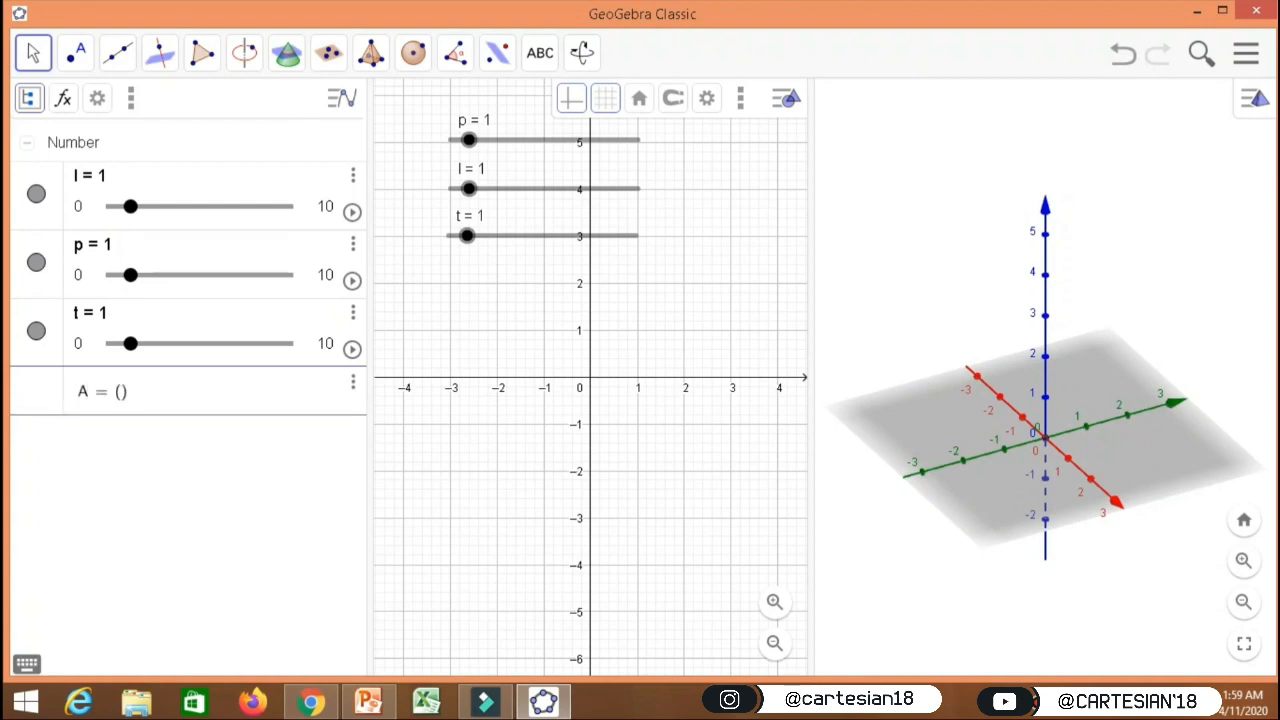
pyautogui.write('0, 0, 0')
pyautogui.press('Return')
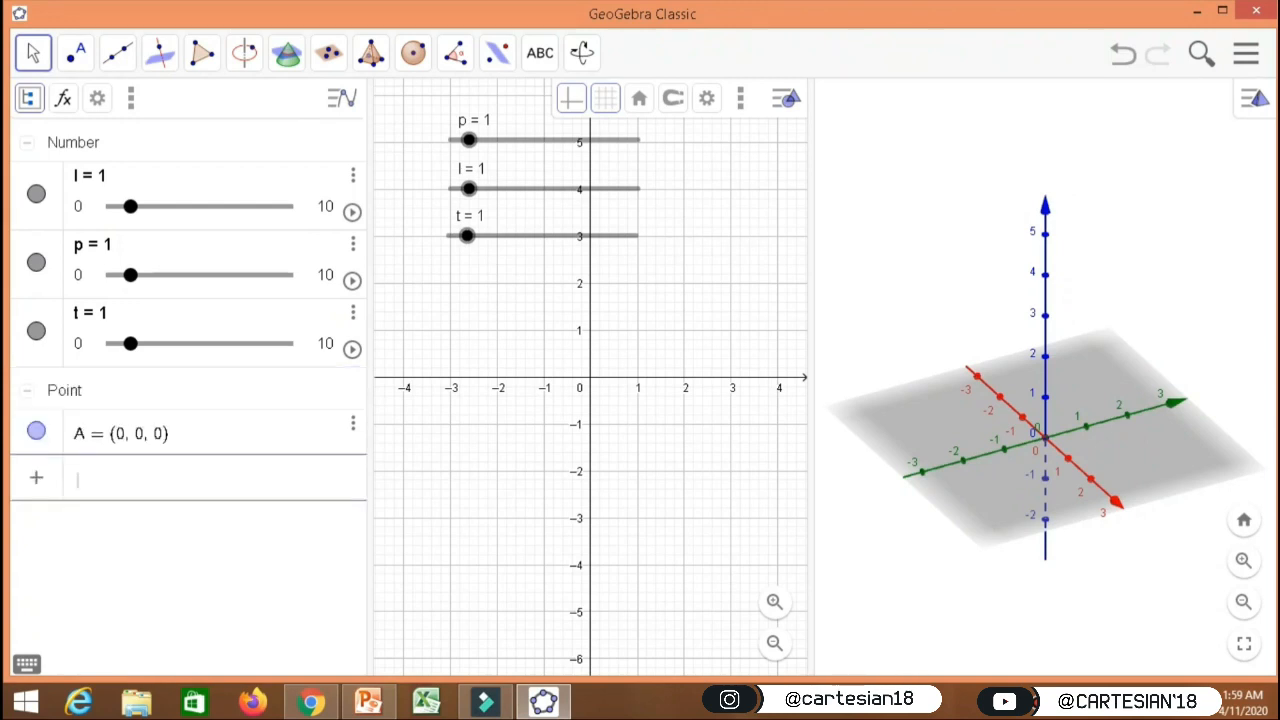
pyautogui.write('B = ')
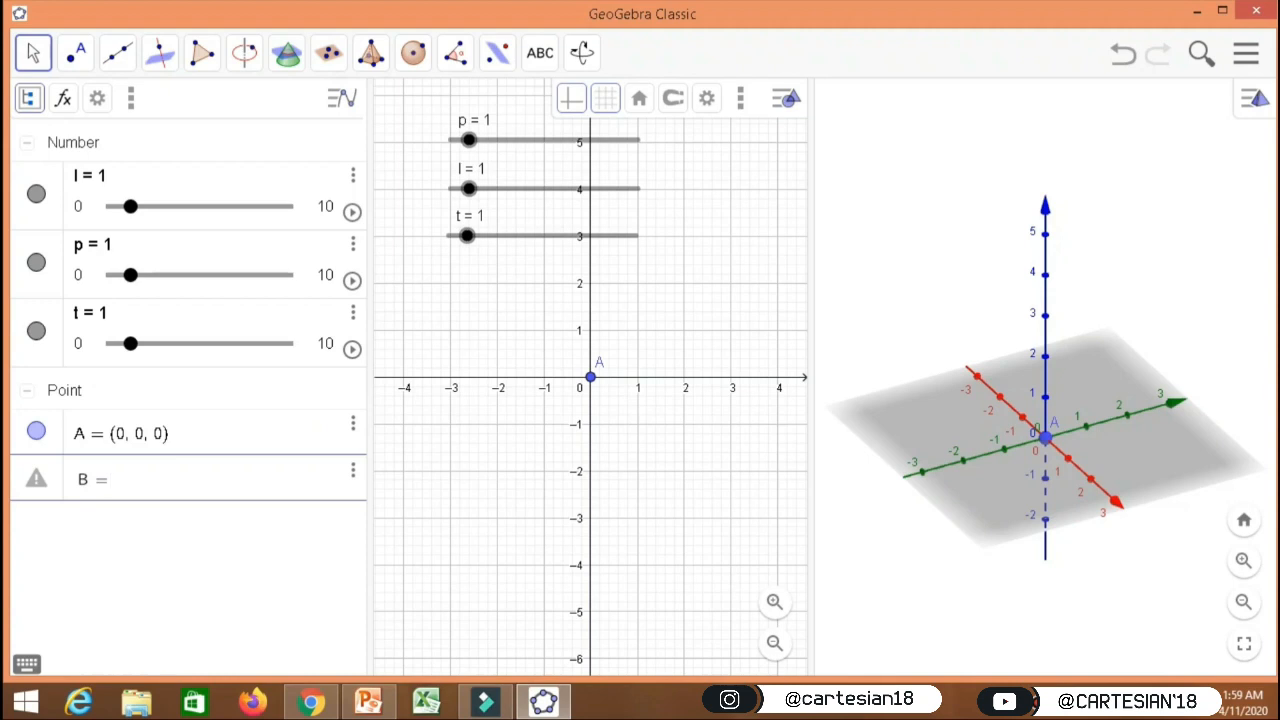
pyautogui.write('(')
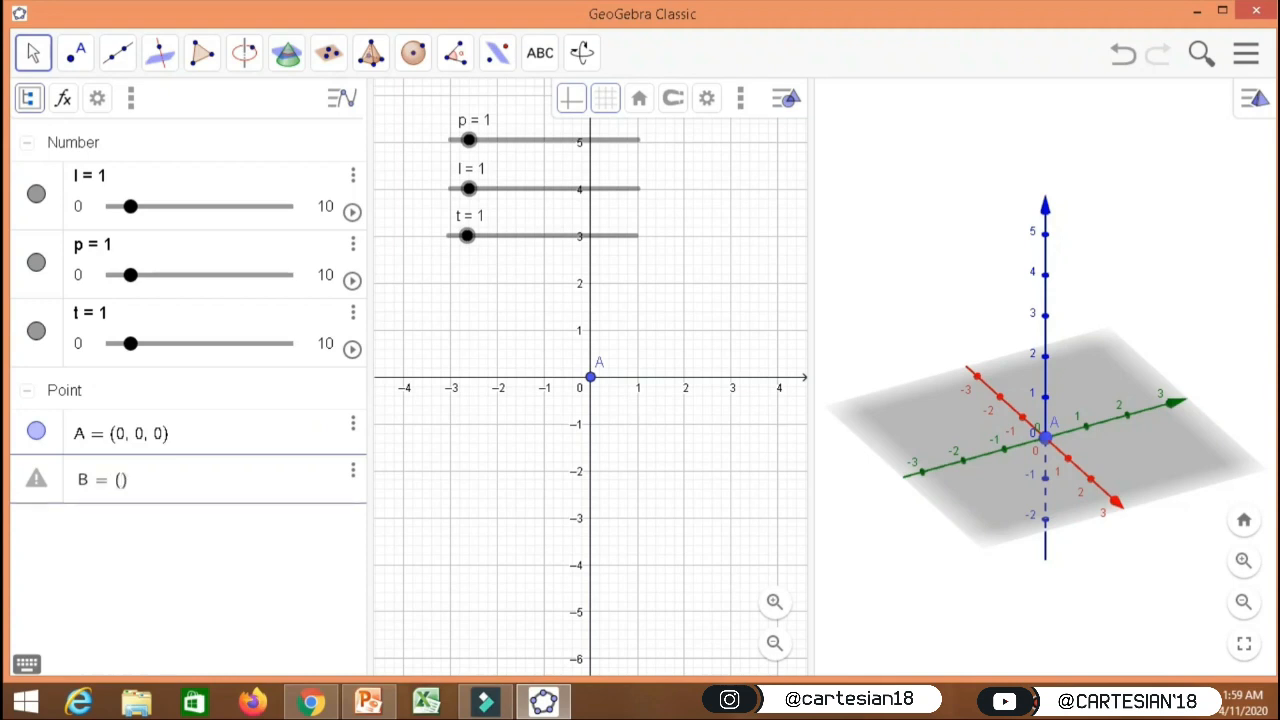
pyautogui.write('p,0,0')
pyautogui.press('Return')
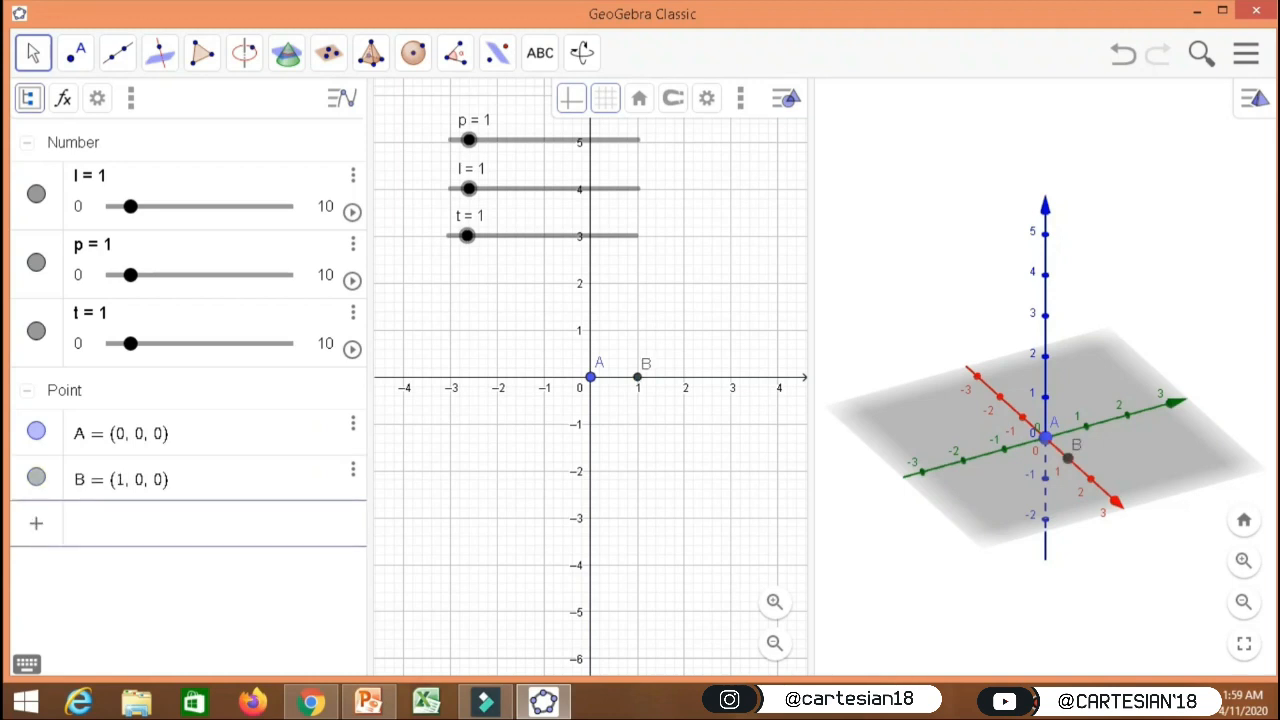
# Step: Define the remaining base corners as points C = (p, l, 0) and D = (0, l, 0)
pyautogui.write('C = (')
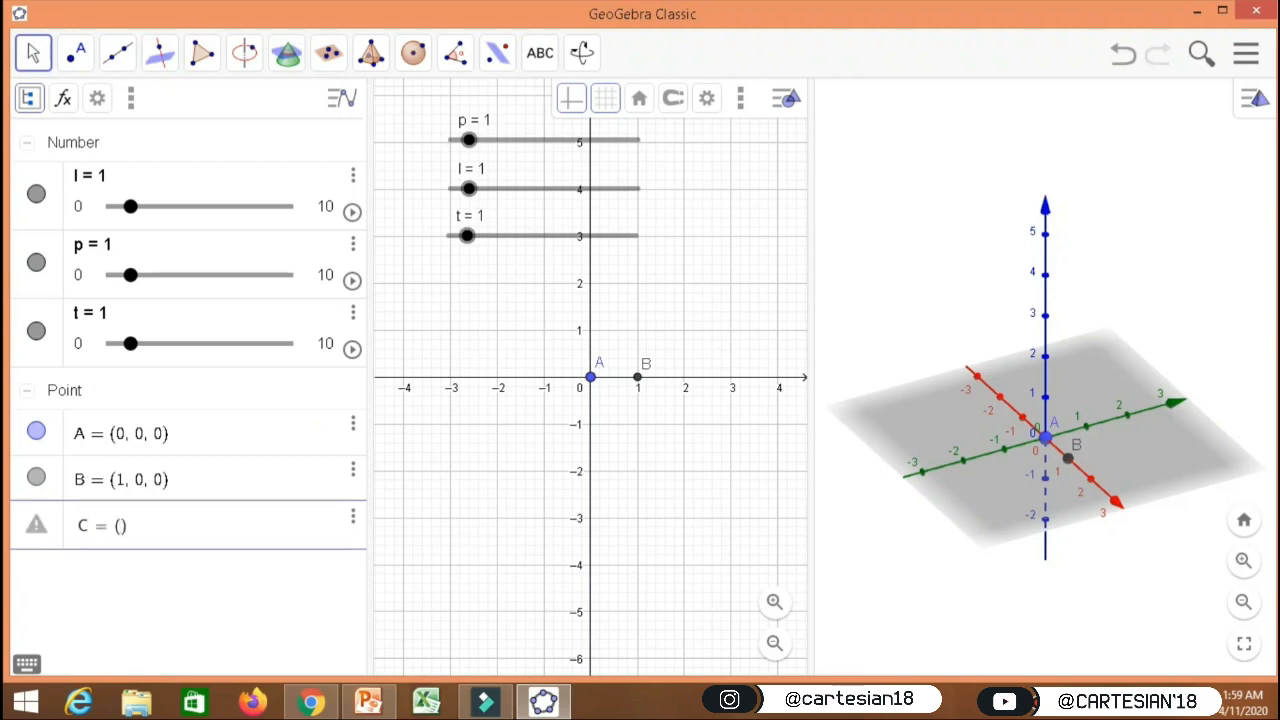
pyautogui.write('p,l,0')
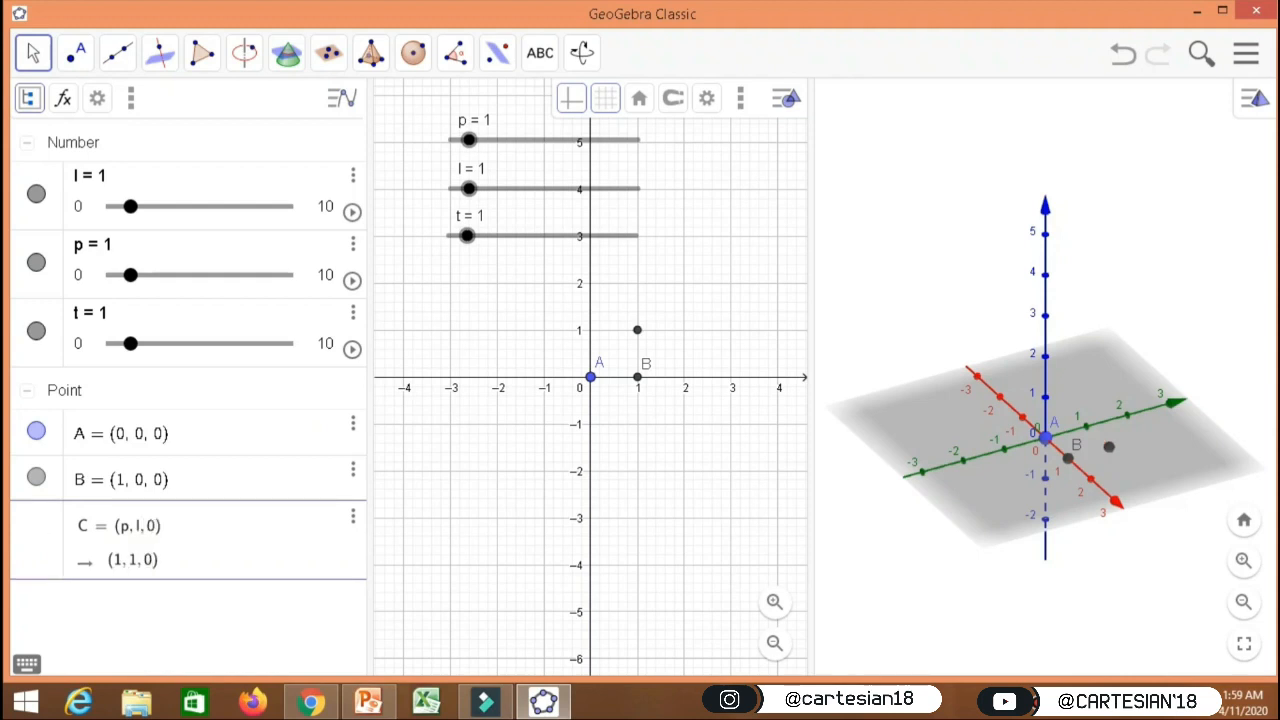
pyautogui.press('Return')
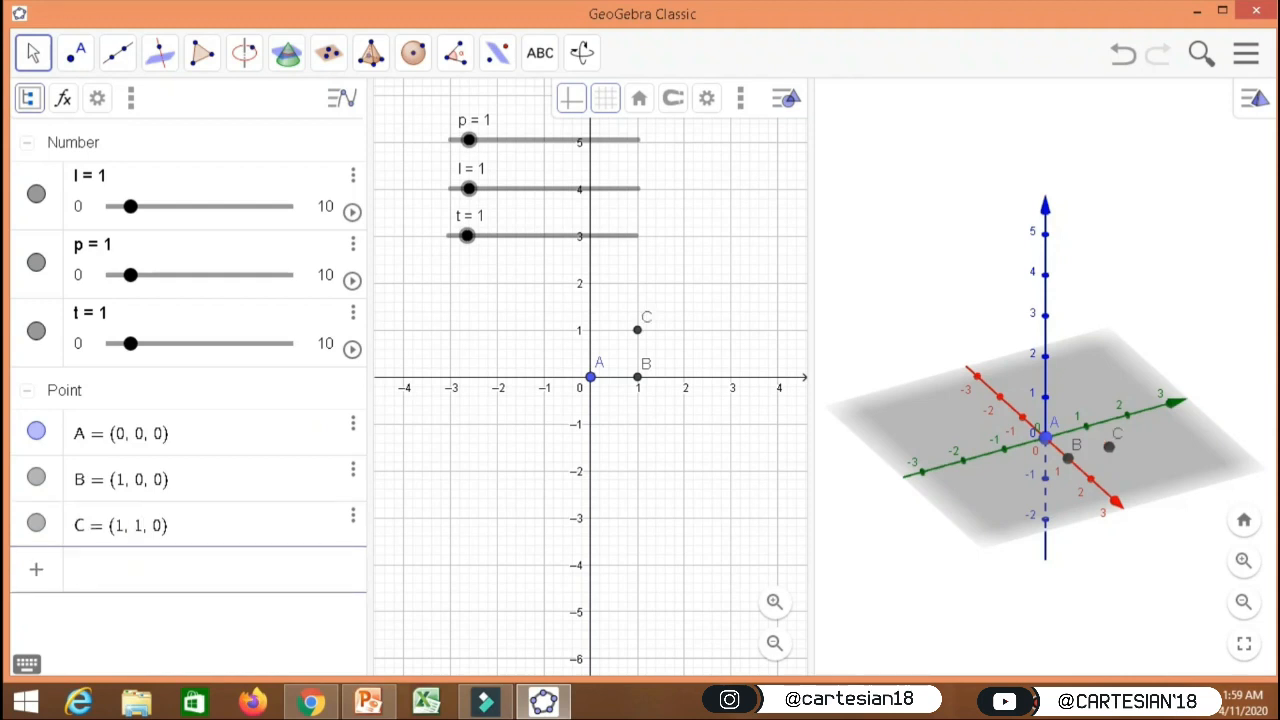
pyautogui.write('D = (0,l,0')
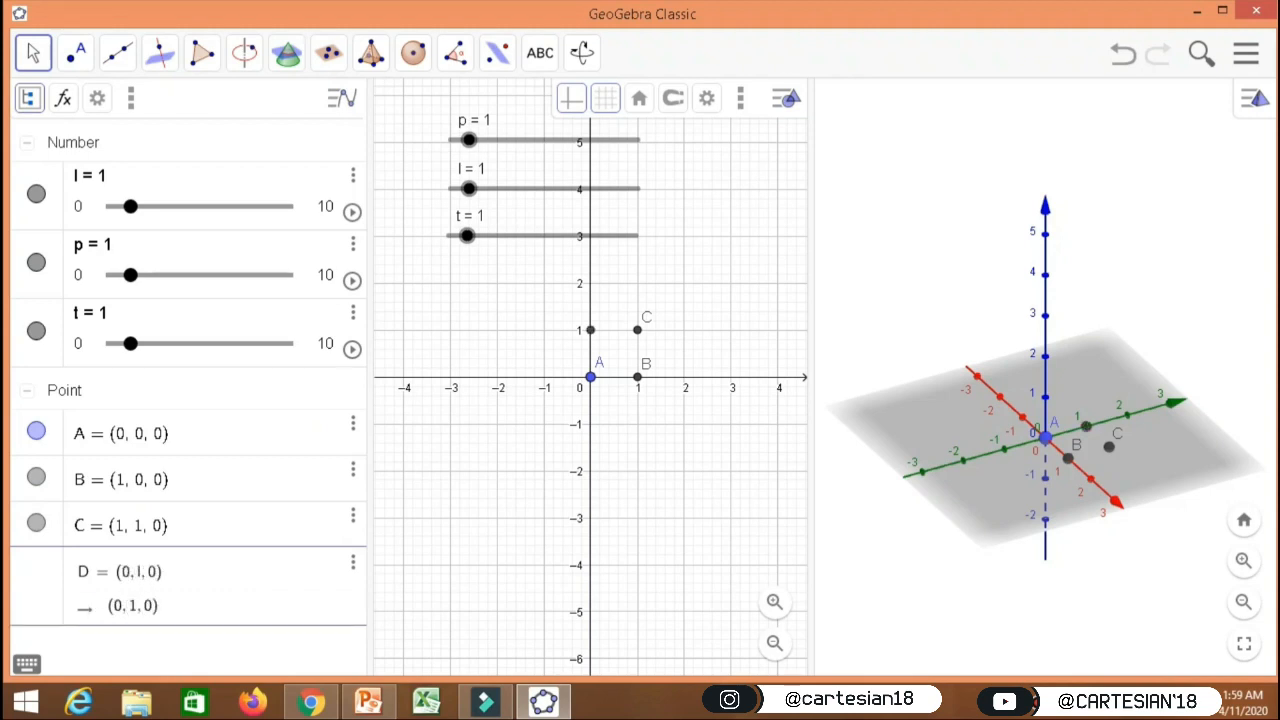
pyautogui.press('Return')
# Step: Define point E = (0, 0, t) on the vertical axis as the height point
pyautogui.write('E = ')
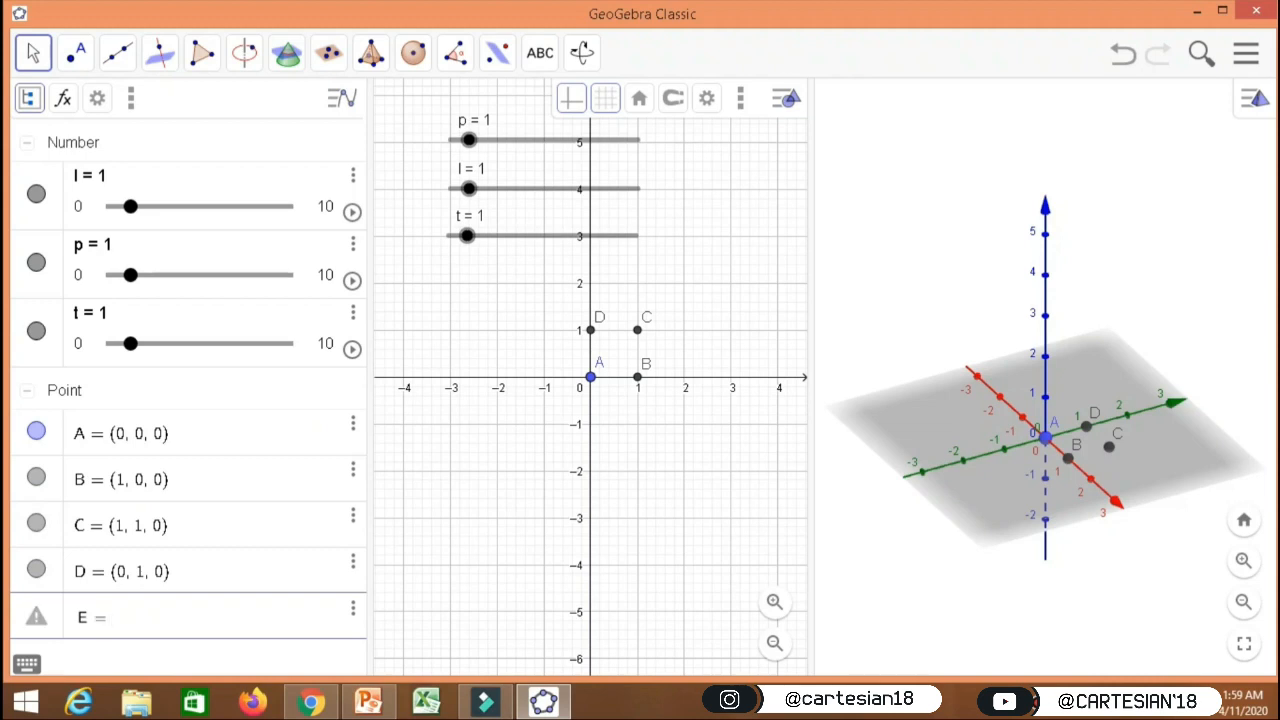
pyautogui.write('(0, ')
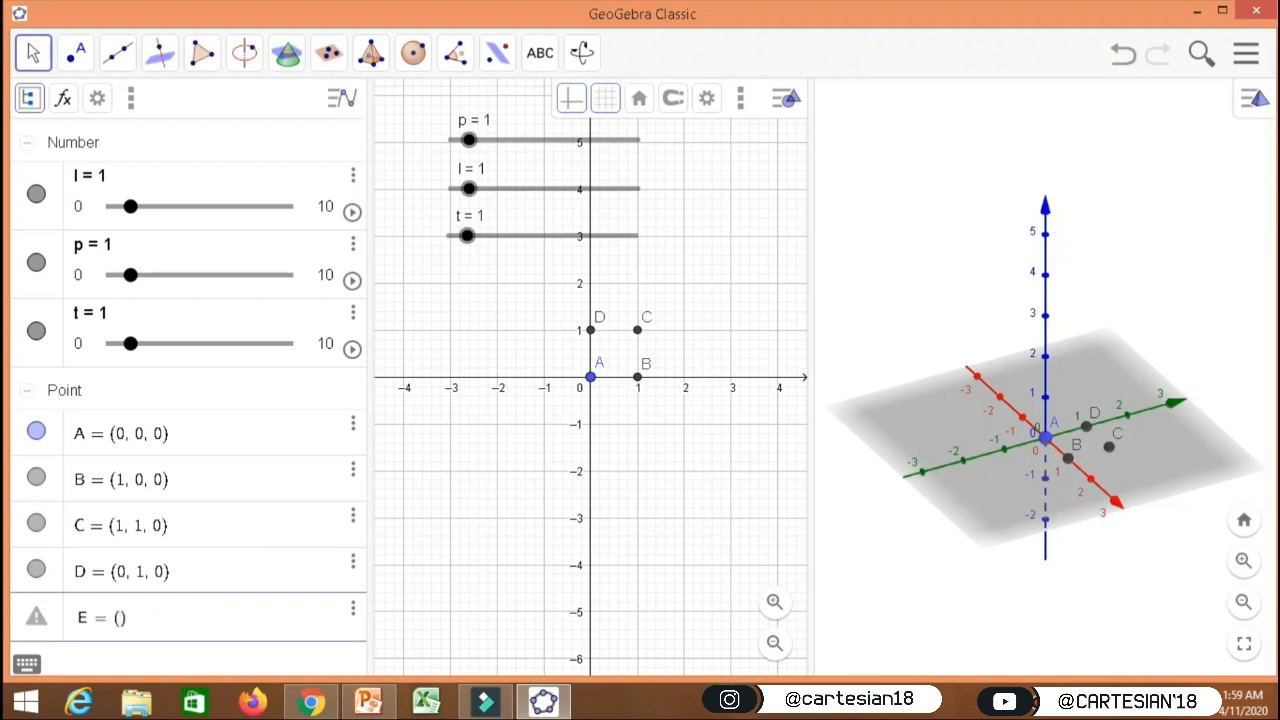
pyautogui.write('0, ')
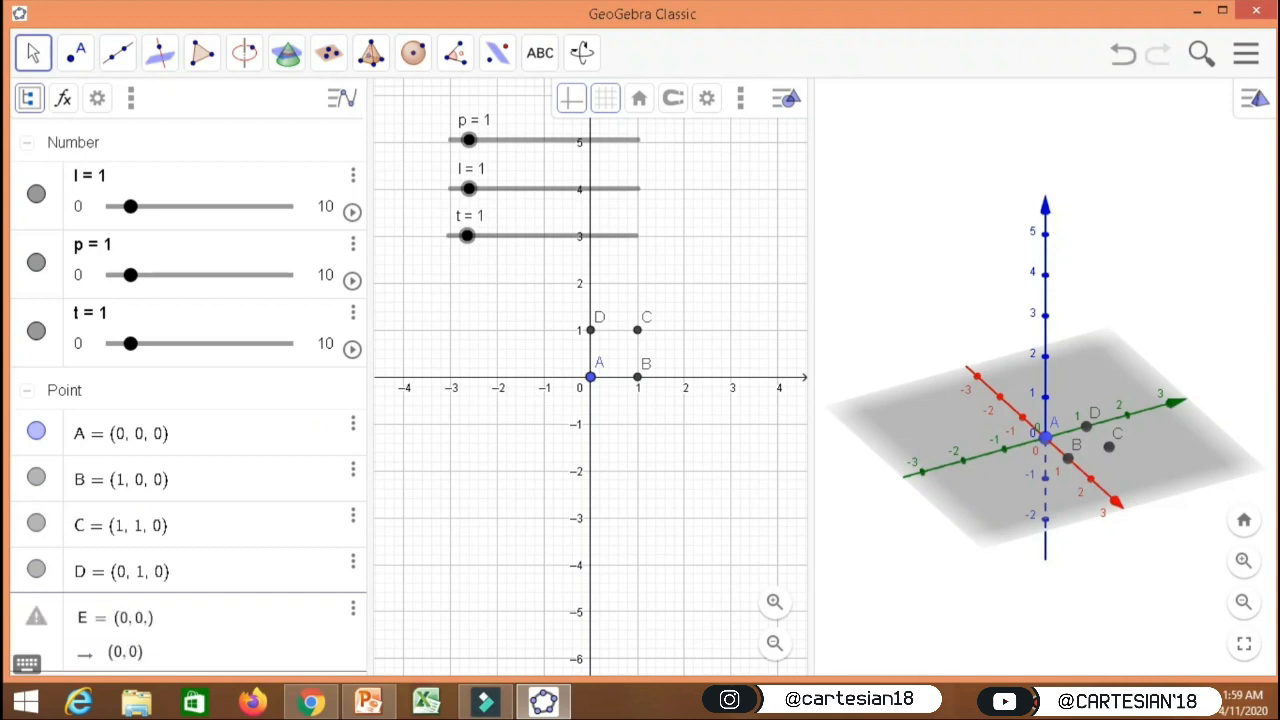
pyautogui.write('1')
pyautogui.press('Return')
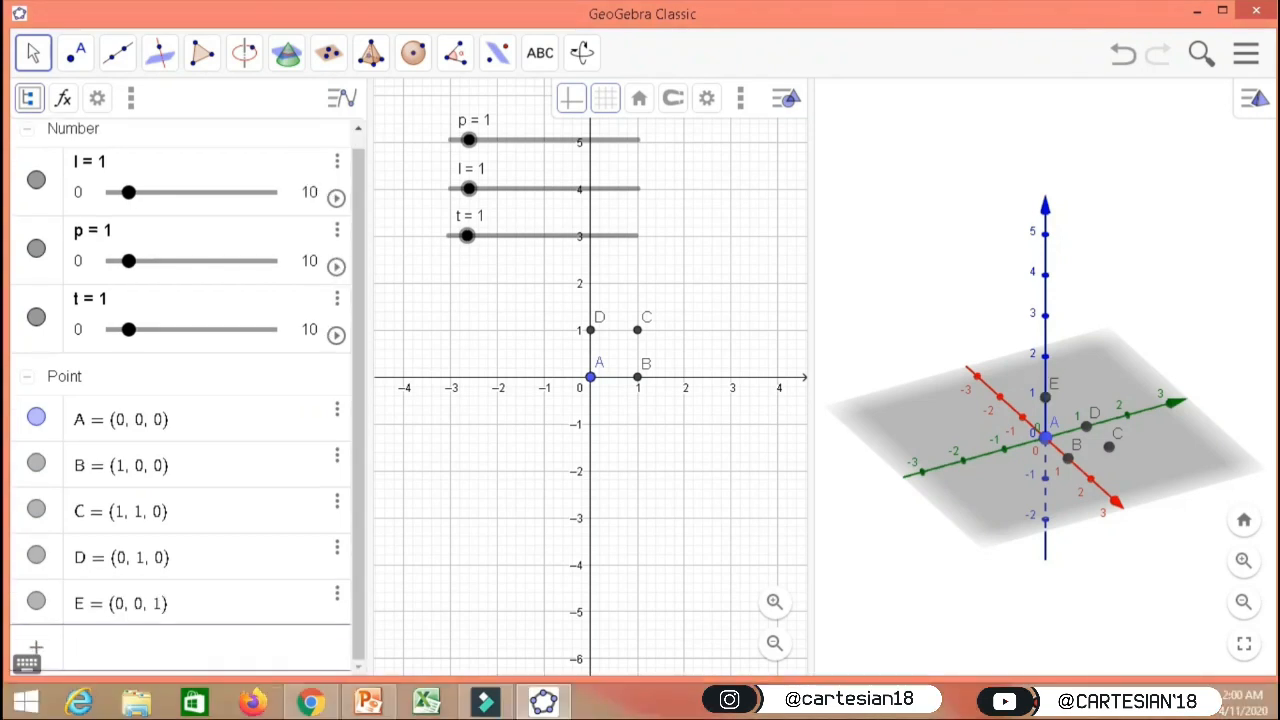
# Step: Set the sliders to p = 3, l = 2.5 and t = 3.5 to move the points dependent on them
pyautogui.moveTo(1150, 480); pyautogui.dragTo(1134, 502)
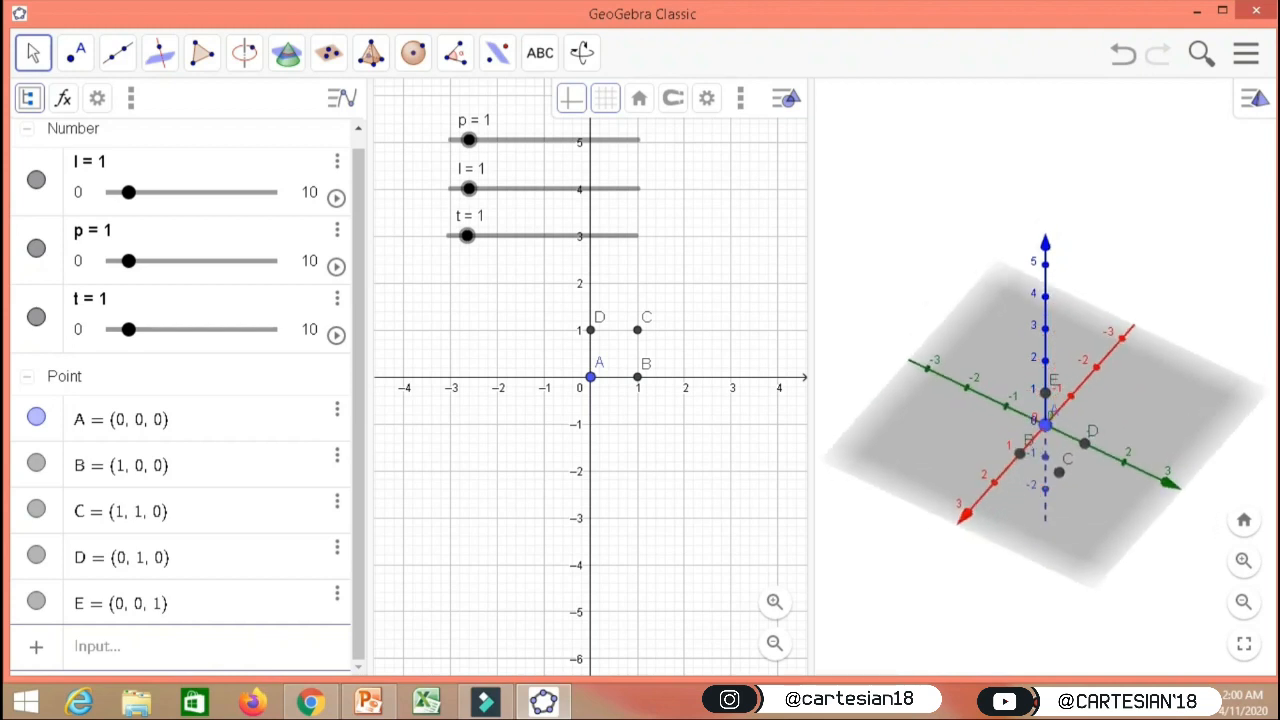
pyautogui.moveTo(469, 140); pyautogui.dragTo(506, 140)
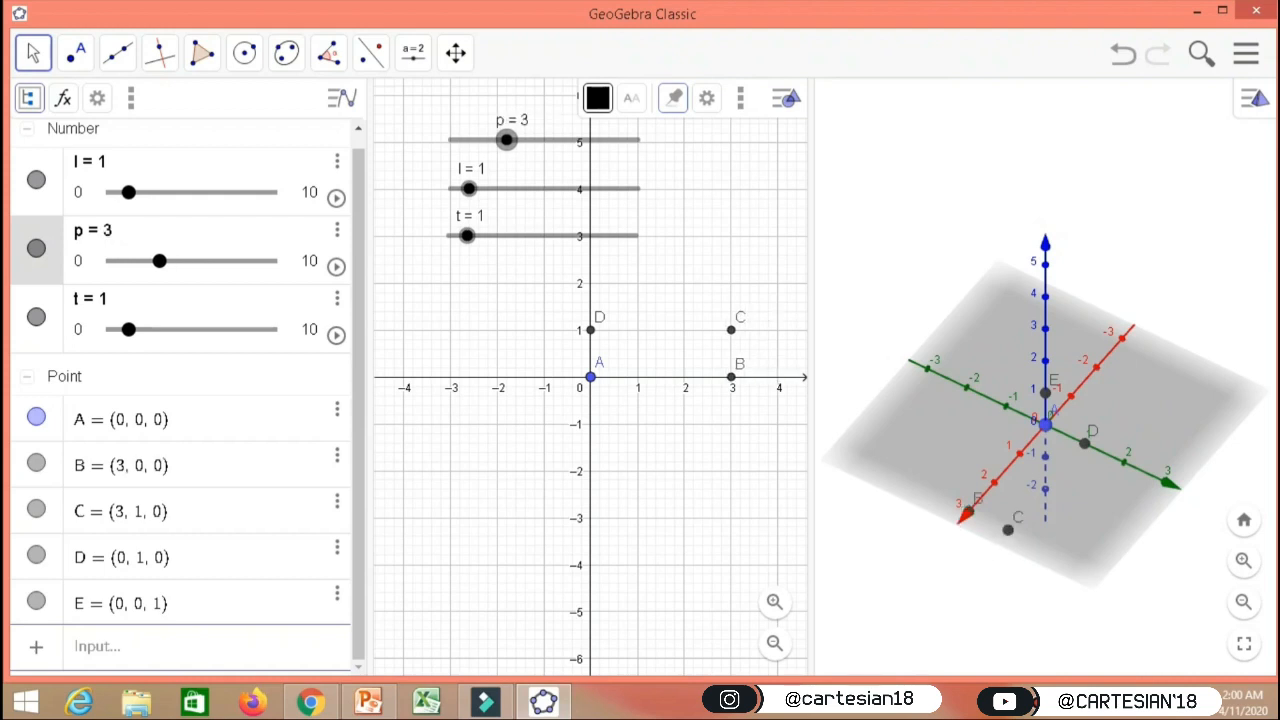
pyautogui.moveTo(469, 188); pyautogui.dragTo(497, 188)
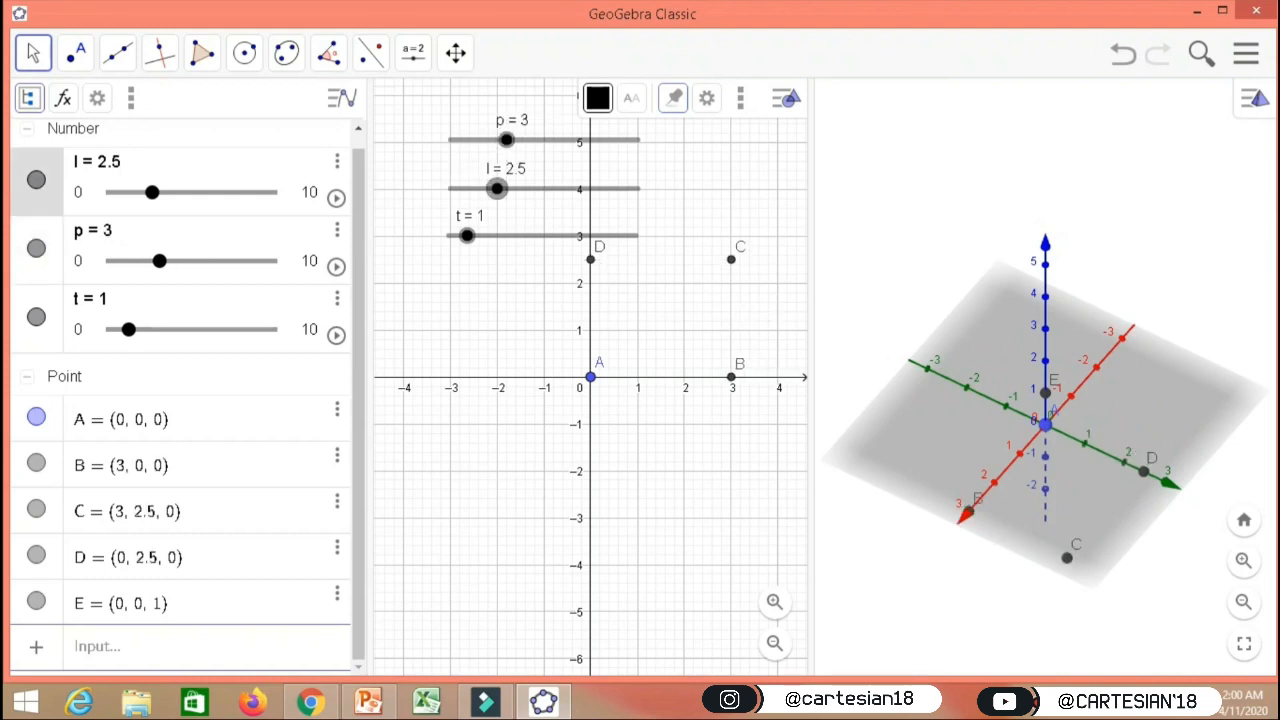
pyautogui.moveTo(467, 235); pyautogui.dragTo(513, 235)
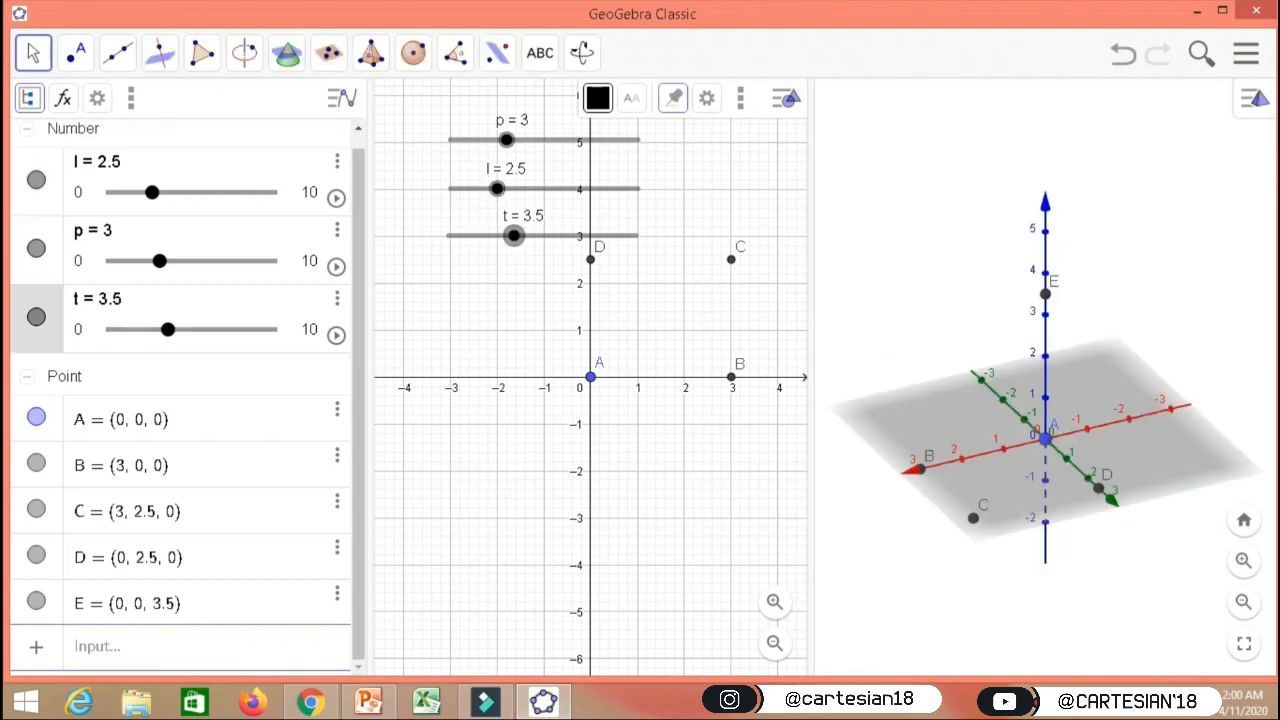
# Step: Build a prism in the 3D view on base A, B, C, D with E as the top point
pyautogui.click(371, 53)
pyautogui.click(371, 53)
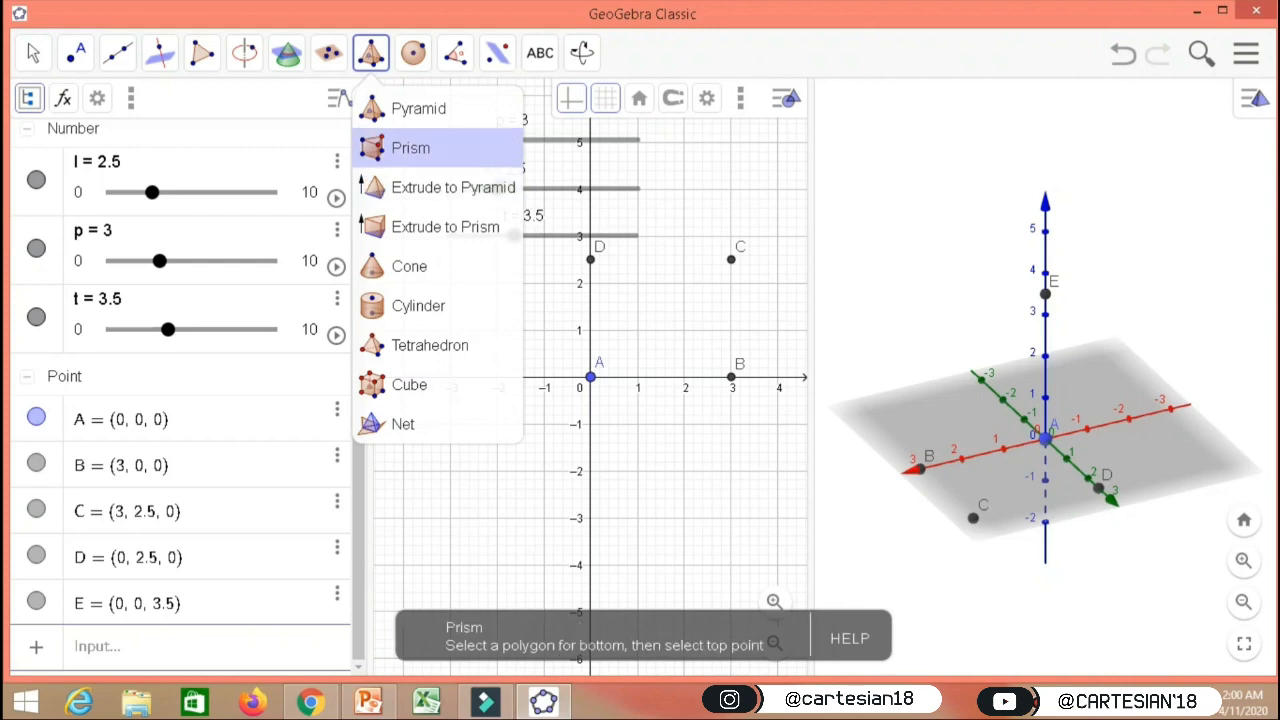
pyautogui.click(411, 148)
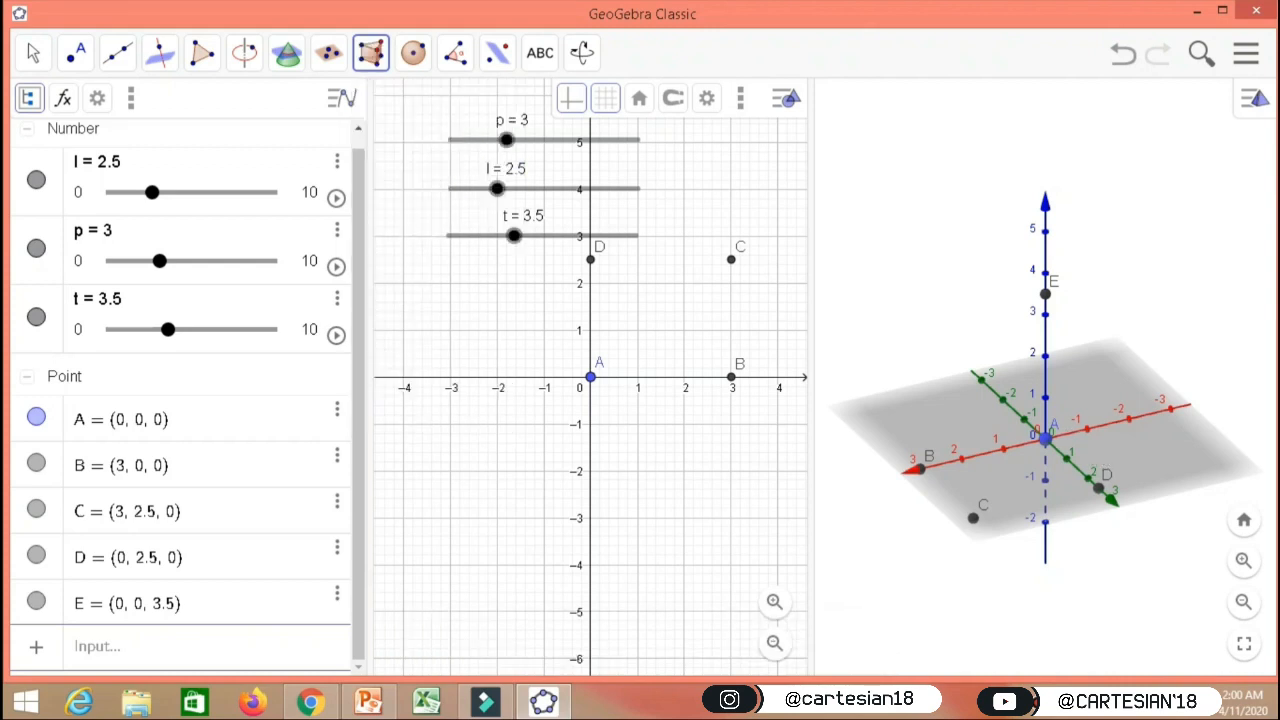
pyautogui.click(1045, 438)
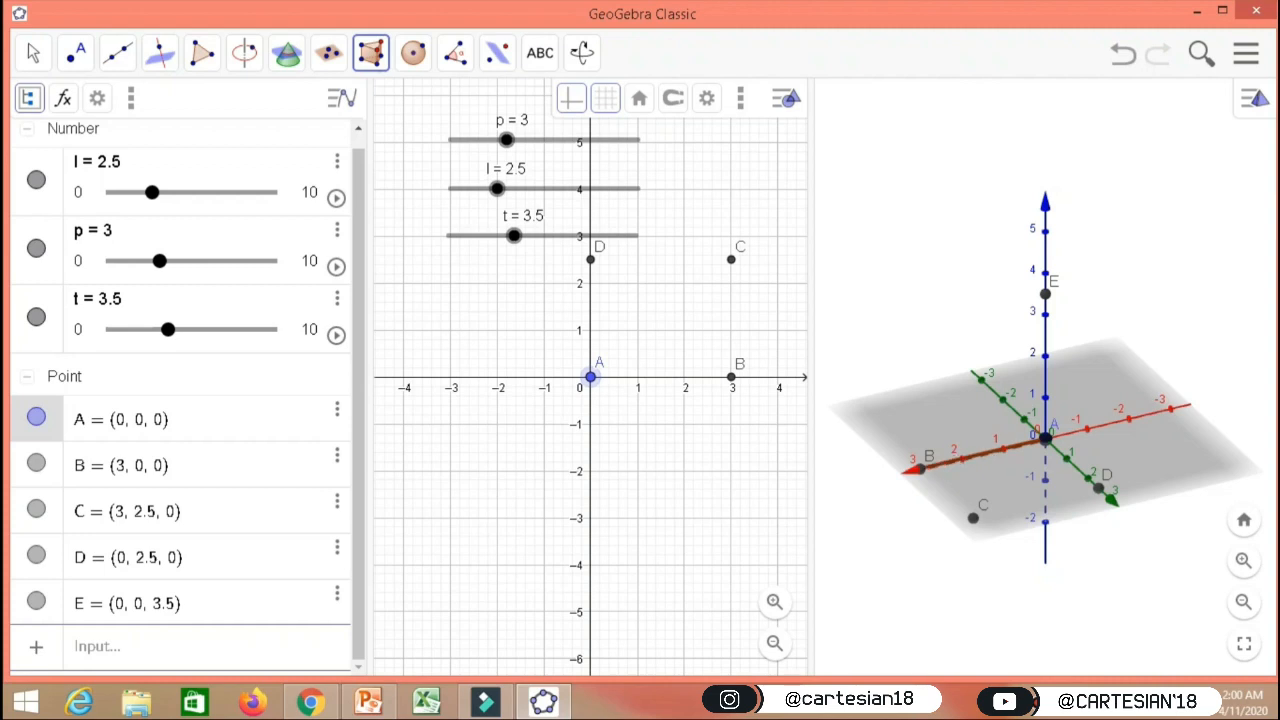
pyautogui.click(920, 466)
pyautogui.click(973, 517)
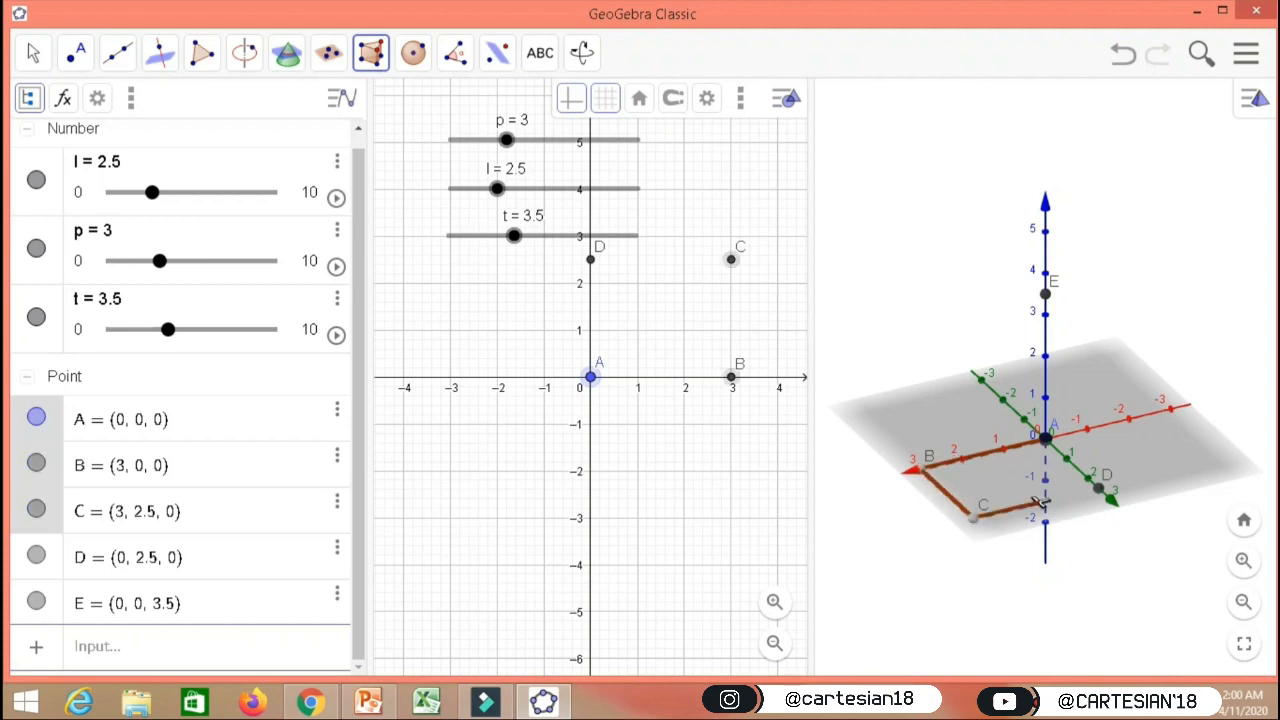
pyautogui.click(1098, 487)
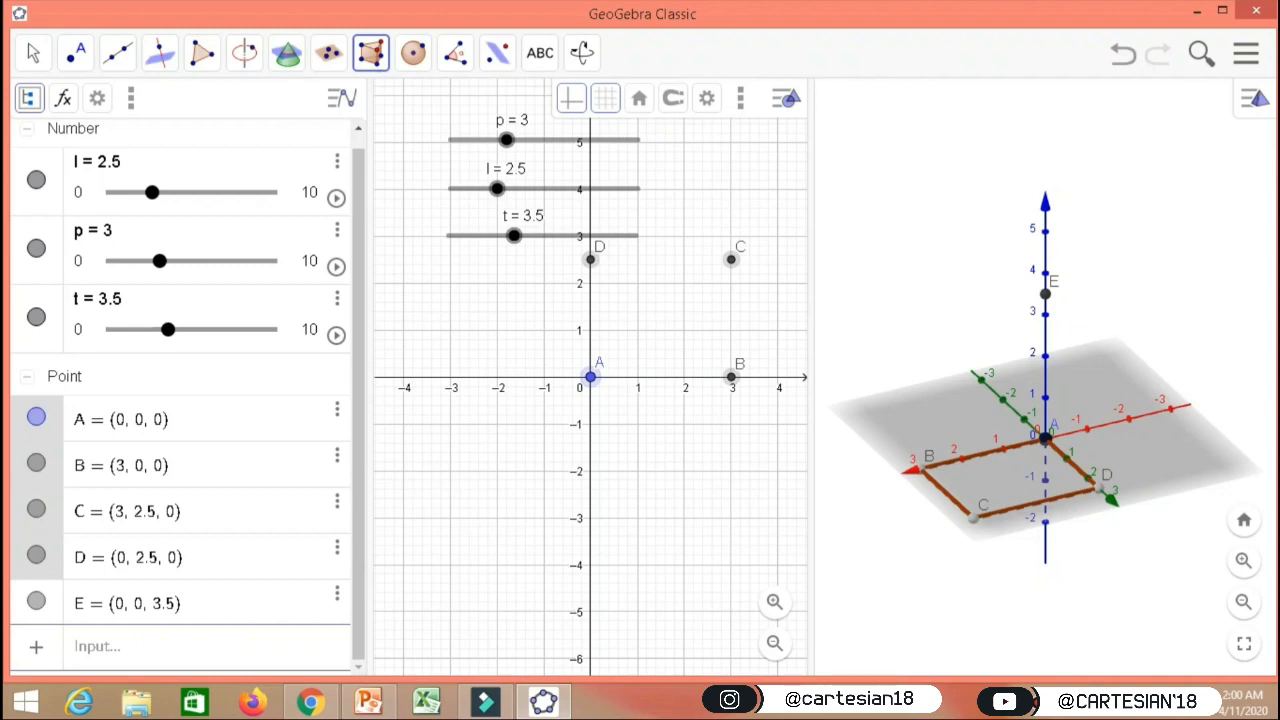
pyautogui.click(1045, 294)
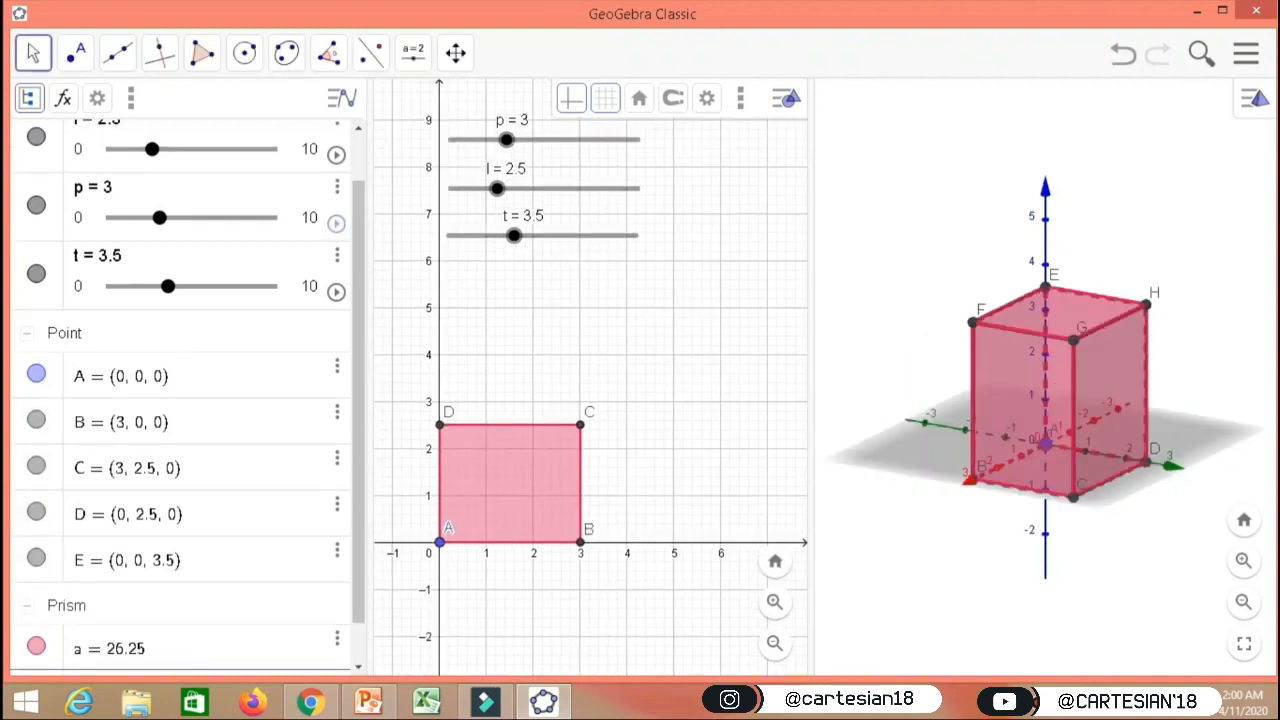
# Step: Resize the prism with the sliders, ending at p = 2.5, l = 3 and t = 4
pyautogui.moveTo(513, 235)
pyautogui.mouseDown()
pyautogui.moveTo(543, 235)
pyautogui.moveTo(523, 235)
pyautogui.mouseUp()
pyautogui.moveTo(497, 188); pyautogui.dragTo(534, 188)
pyautogui.moveTo(506, 140)
pyautogui.mouseDown()
pyautogui.moveTo(486, 140)
pyautogui.moveTo(497, 140)
pyautogui.mouseUp()
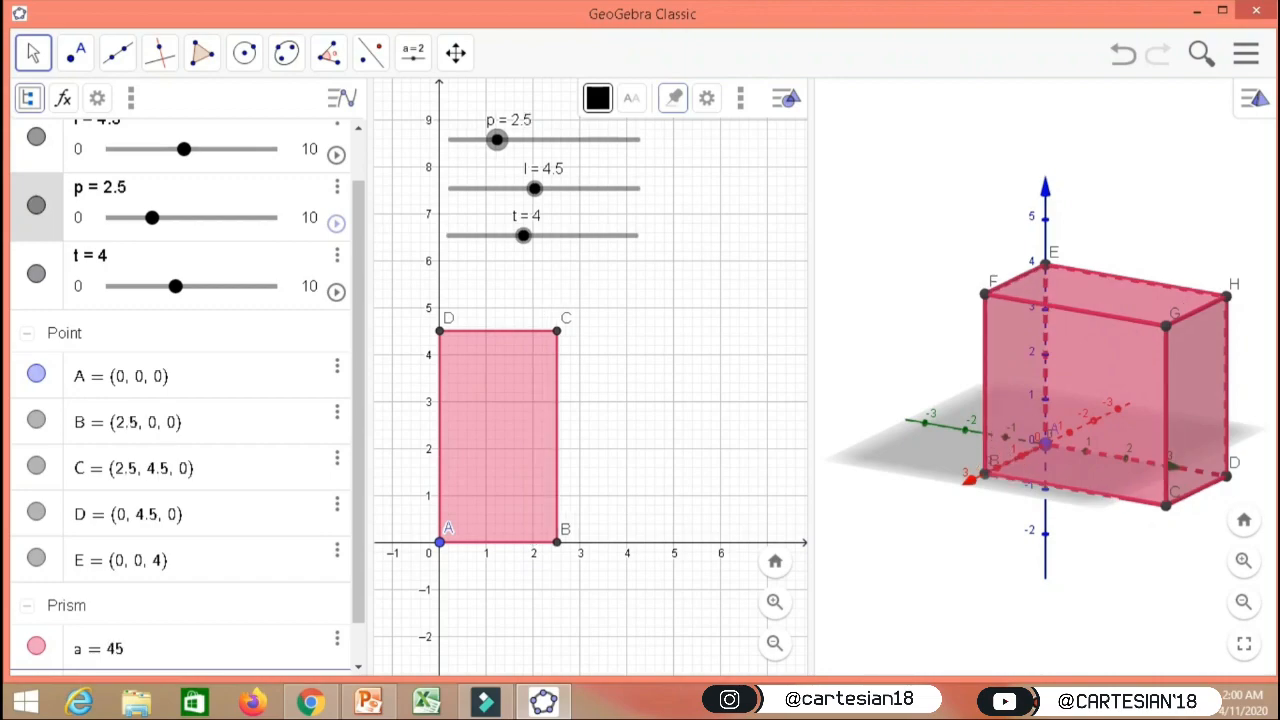
pyautogui.moveTo(534, 188); pyautogui.dragTo(506, 188)
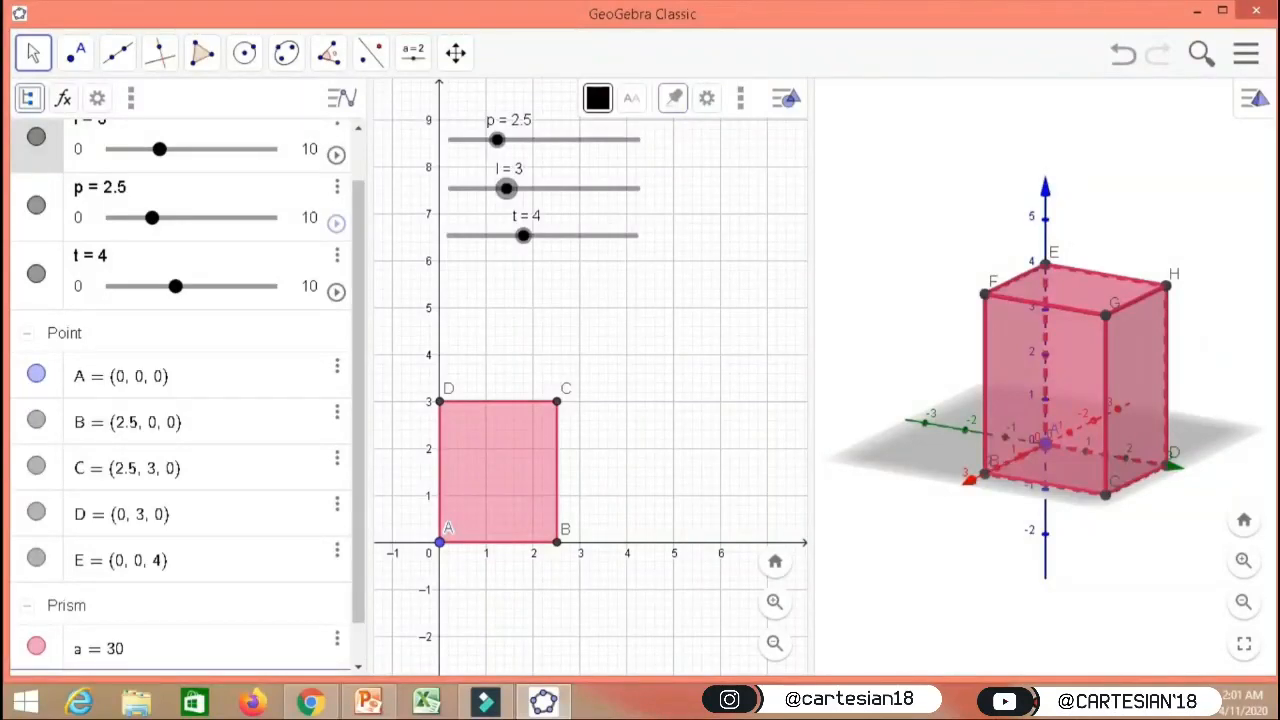
# Step: Create the net of the prism in the 3D view with the Net tool
pyautogui.moveTo(640, 350); pyautogui.dragTo(600, 431)
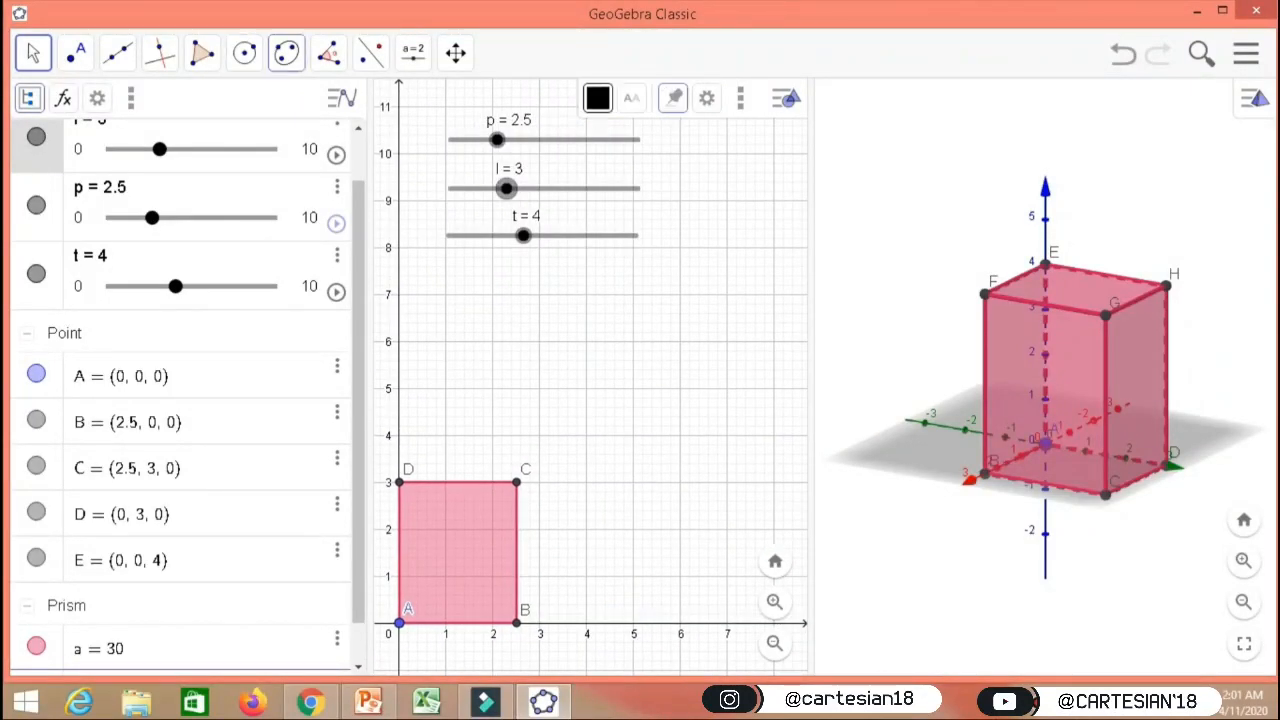
pyautogui.click(1190, 385)
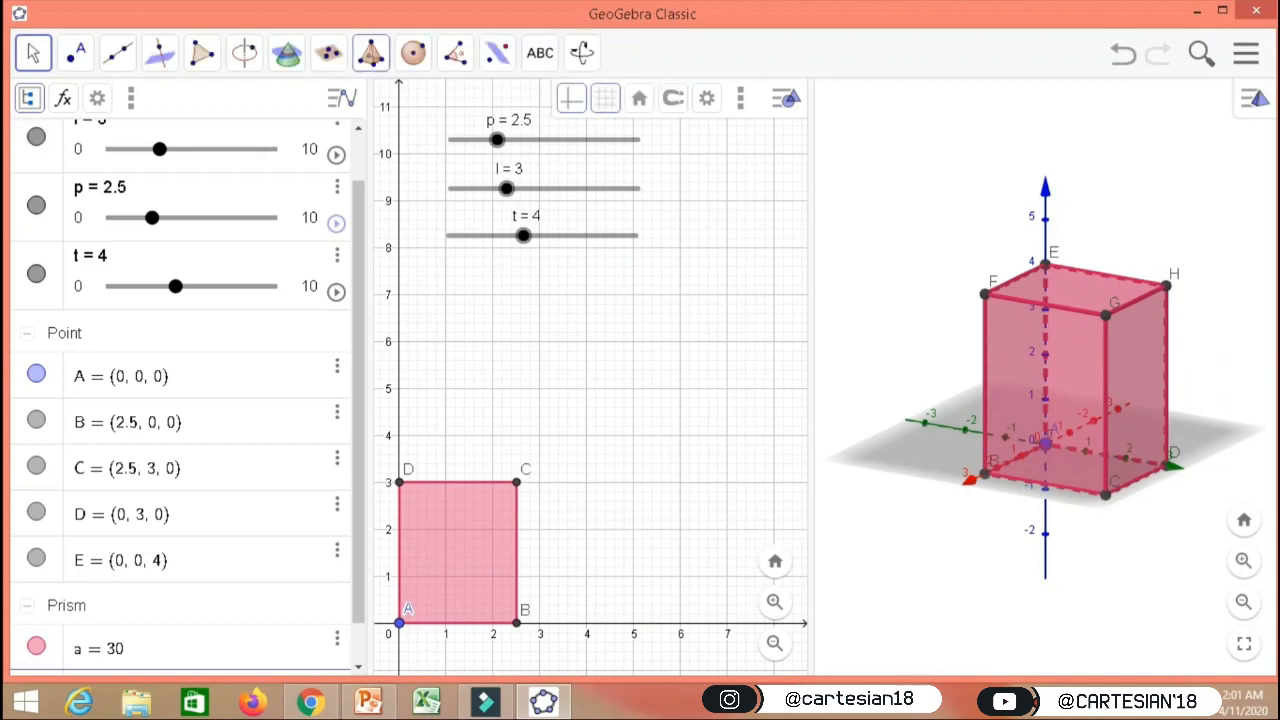
pyautogui.click(371, 53)
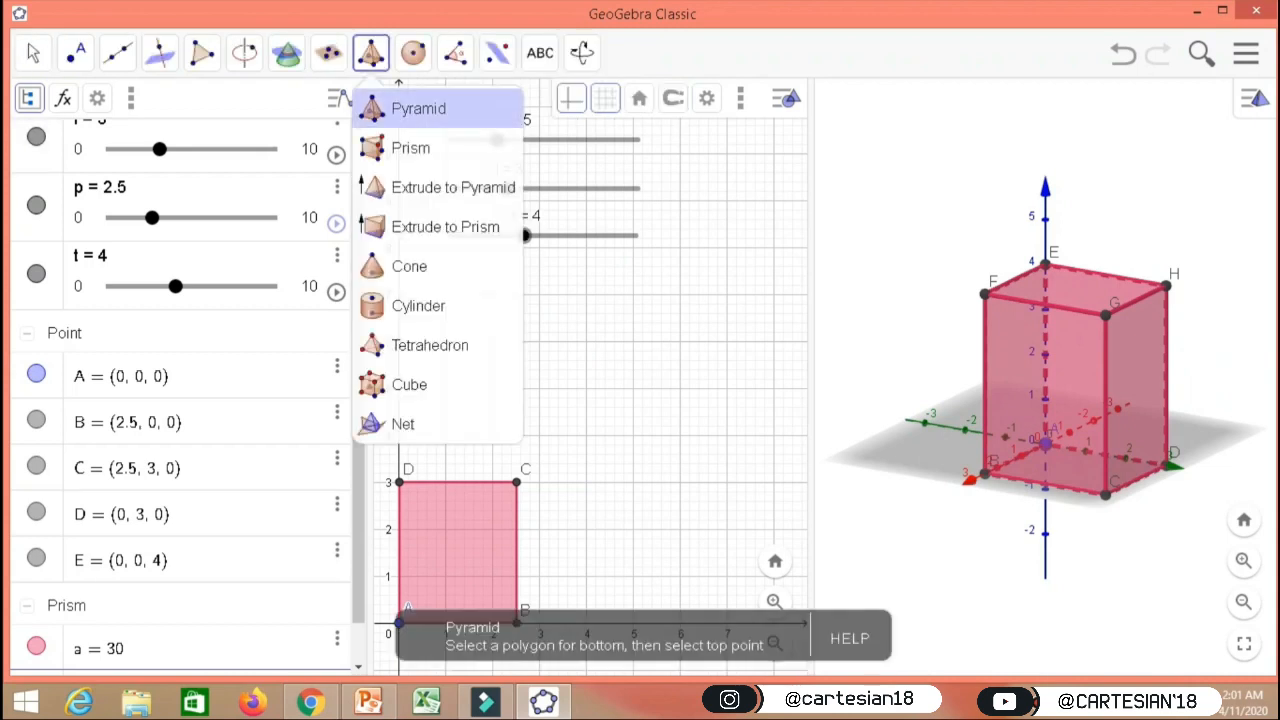
pyautogui.click(403, 424)
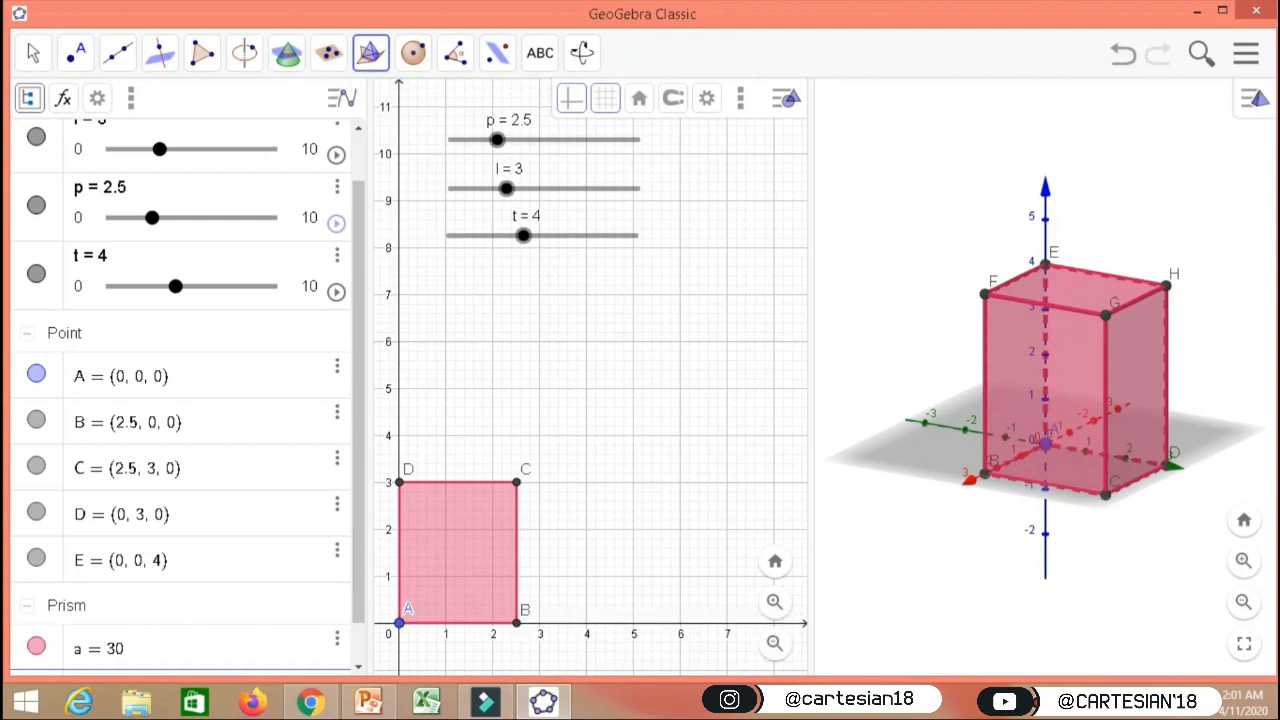
pyautogui.press('Escape')
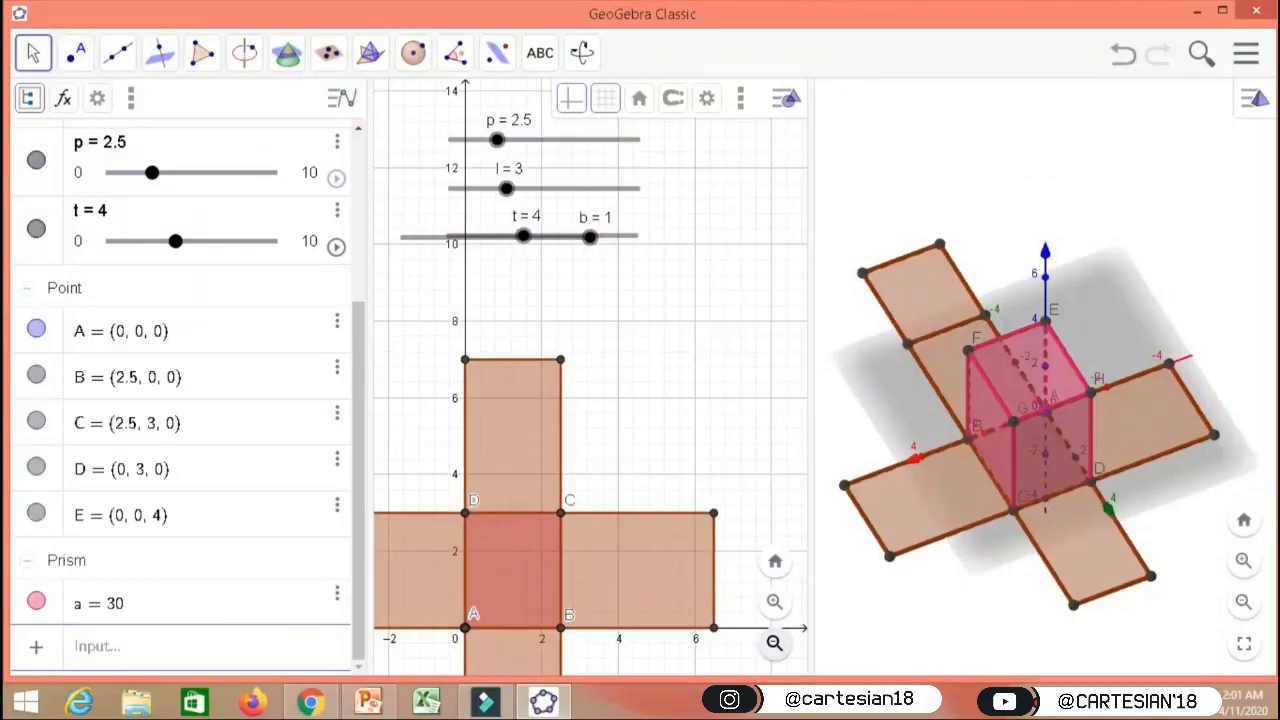
# Step: Move the net's slider b away from slider t to an empty spot below the three dimension sliders in the 2D graphics view
pyautogui.moveTo(680, 420); pyautogui.dragTo(624, 308)
pyautogui.moveTo(420, 236); pyautogui.dragTo(570, 319)
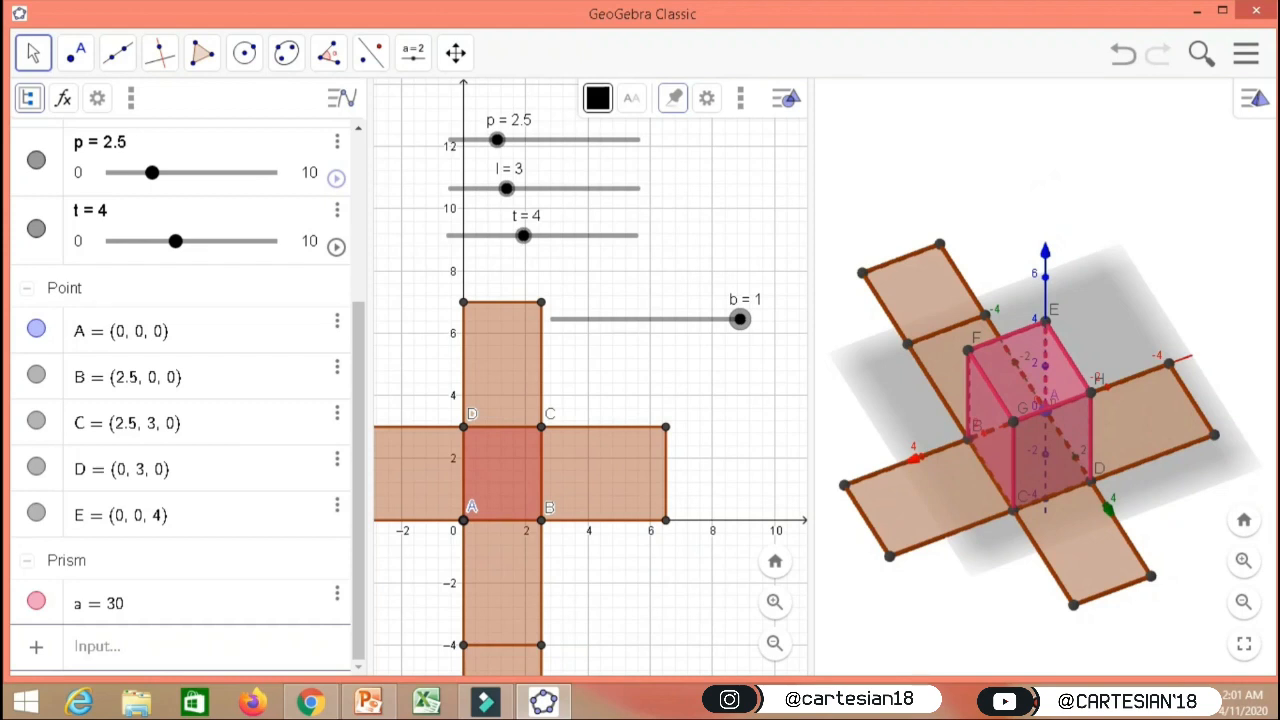
pyautogui.moveTo(740, 319)
pyautogui.mouseDown()
pyautogui.moveTo(552, 319)
pyautogui.moveTo(740, 319)
pyautogui.mouseUp()
pyautogui.click(775, 643)
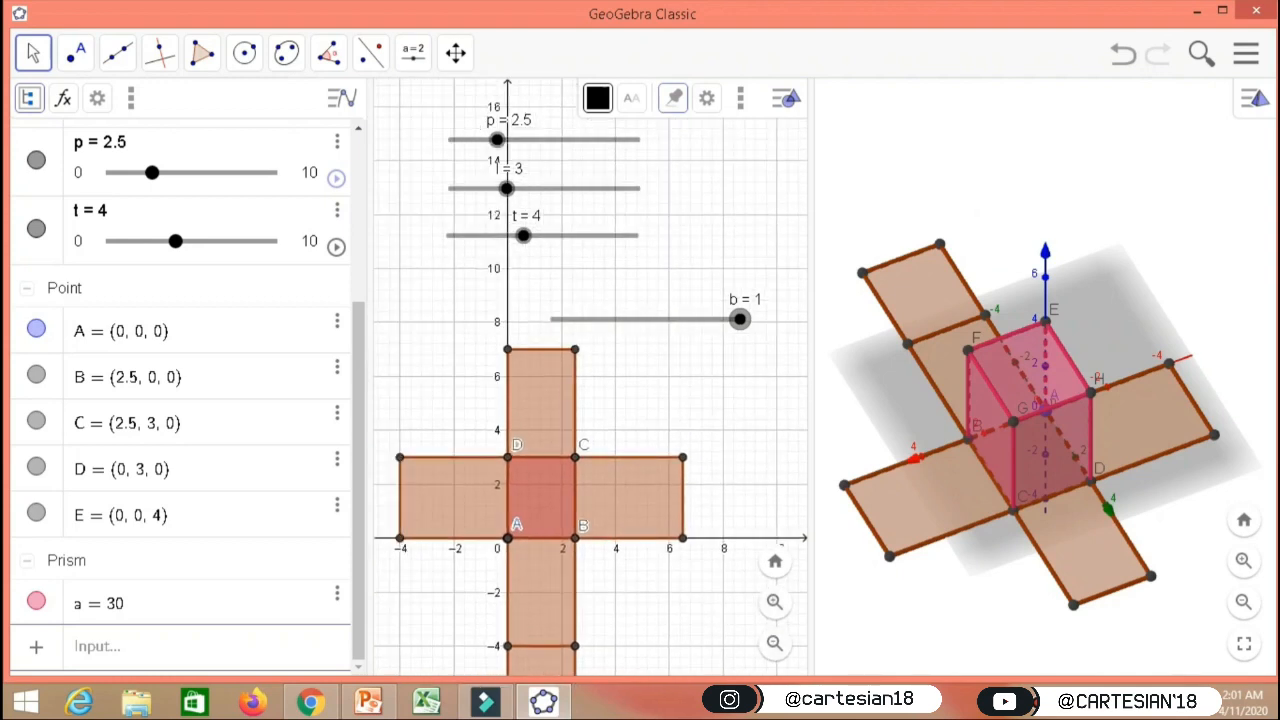
pyautogui.moveTo(680, 400); pyautogui.dragTo(591, 375)
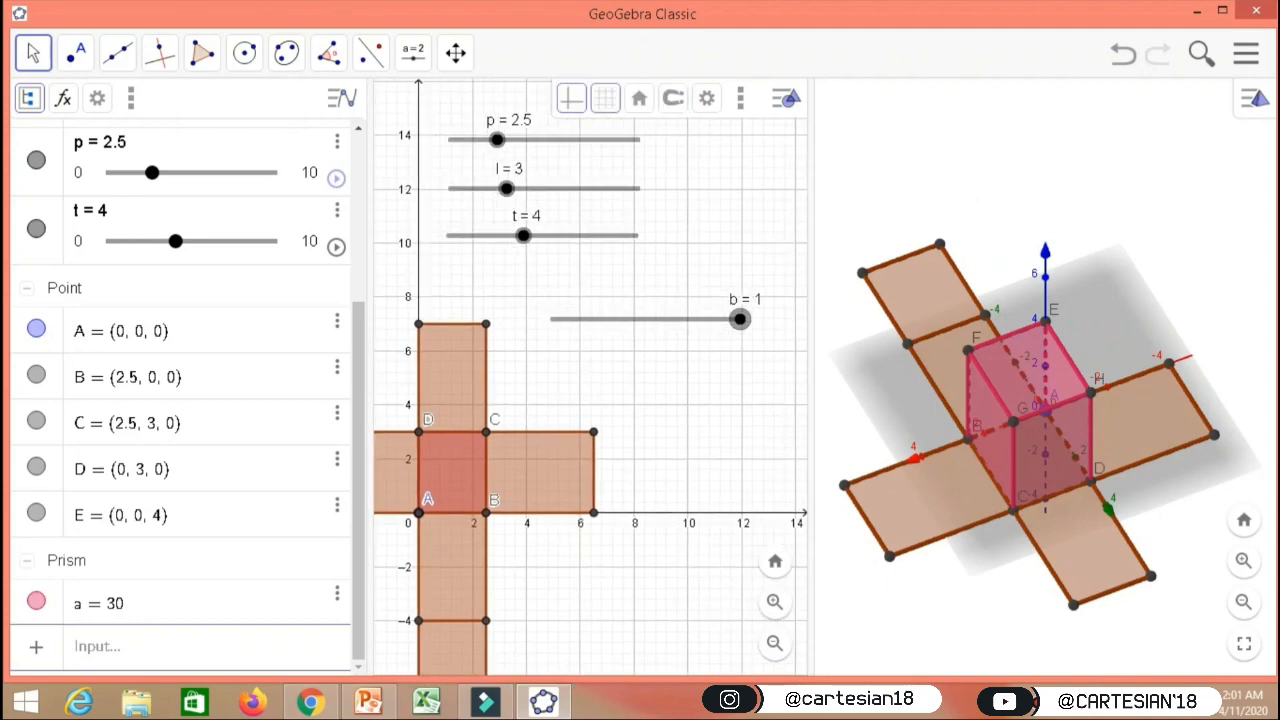
pyautogui.click(740, 319)
pyautogui.moveTo(680, 420); pyautogui.dragTo(464, 528)
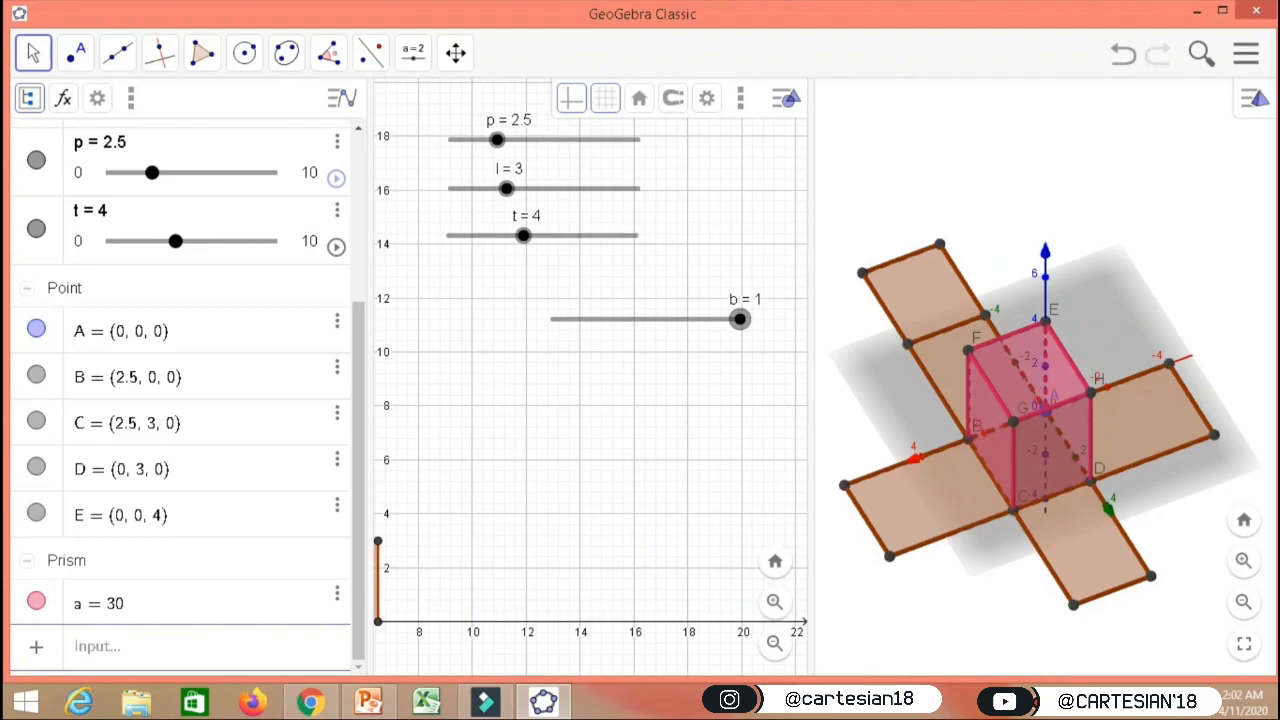
# Step: Add a show/hide check box captioned JARING JARING BALOK below slider t that controls Net c and Number b
pyautogui.click(413, 52)
pyautogui.click(413, 52)
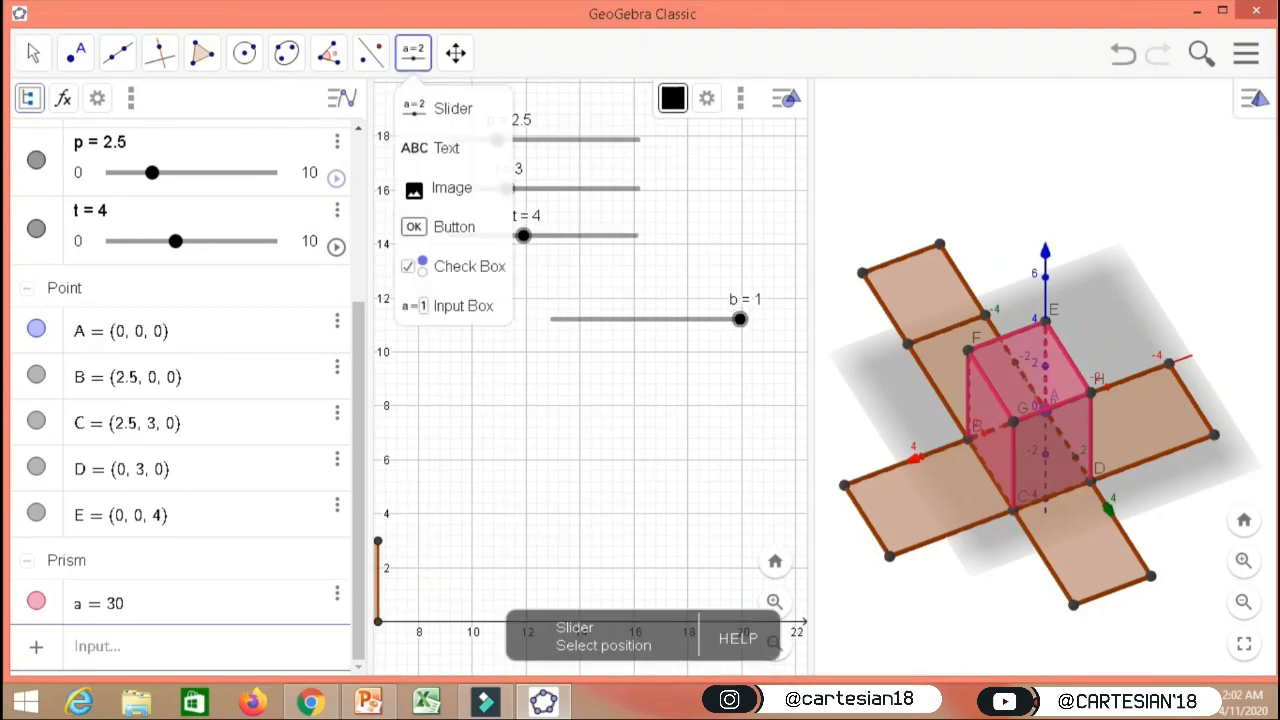
pyautogui.click(460, 266)
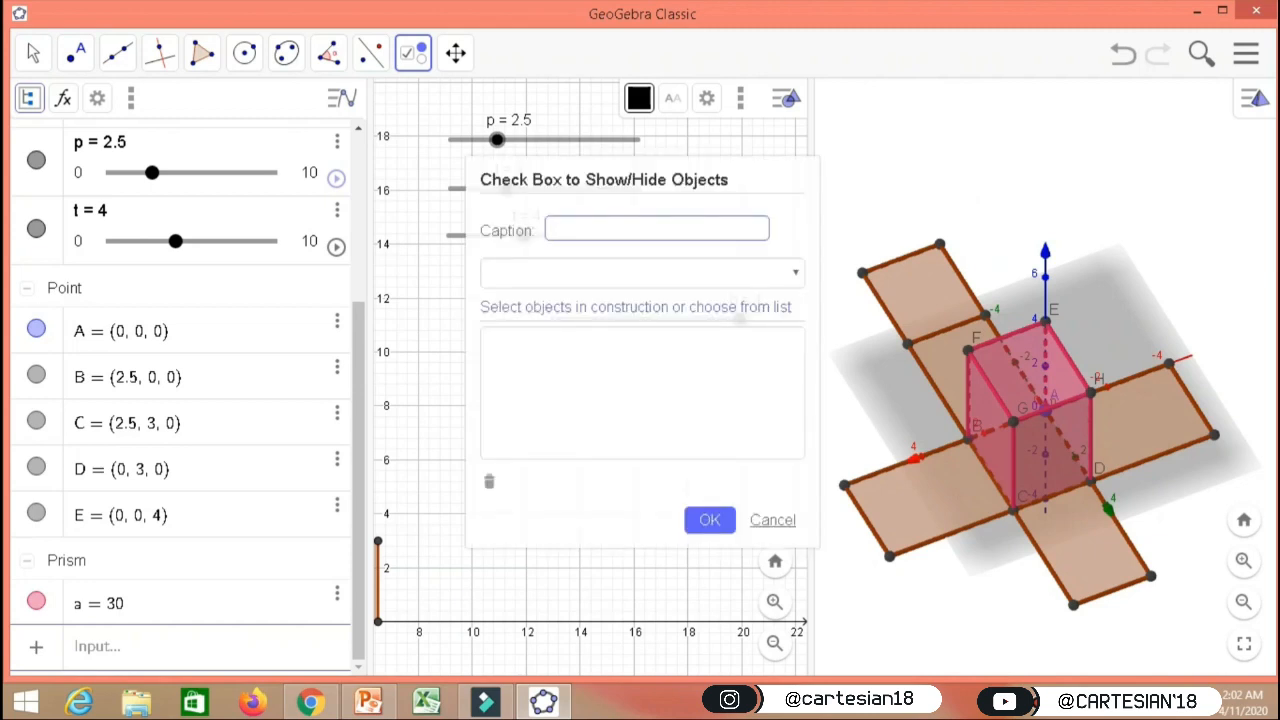
pyautogui.write('JARING JARING BALOK')
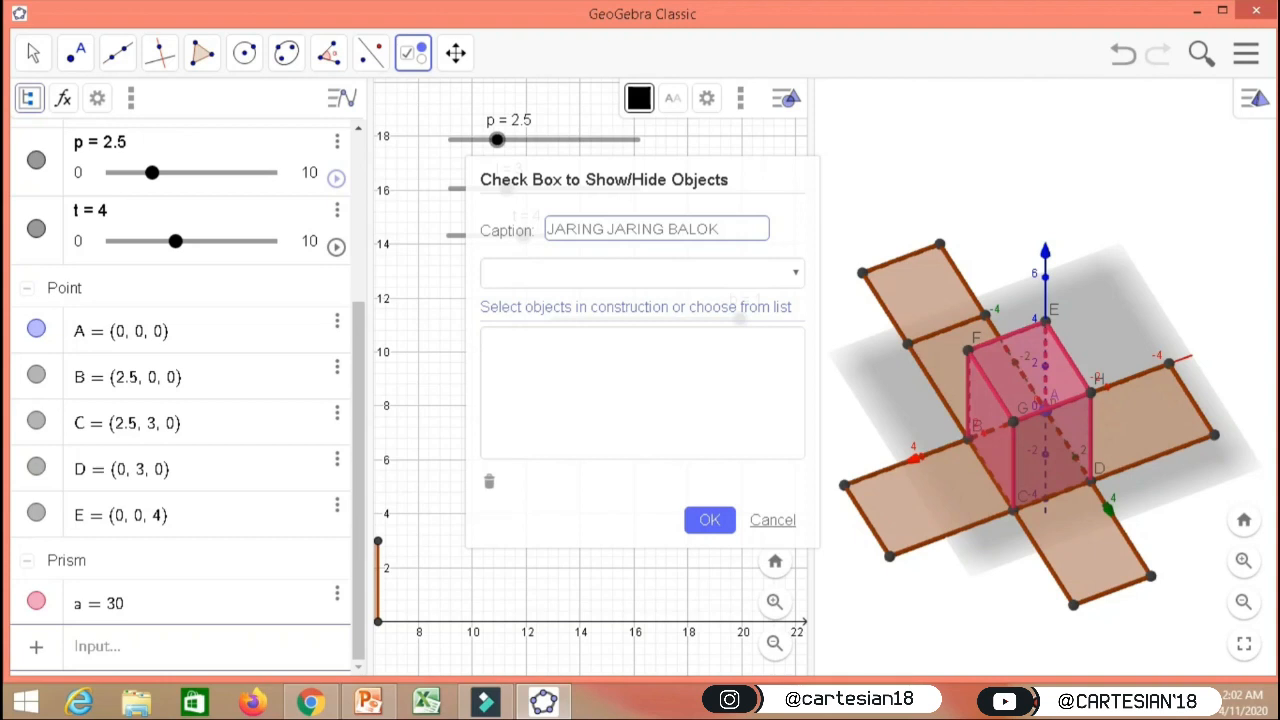
pyautogui.click(641, 273)
pyautogui.click(580, 318)
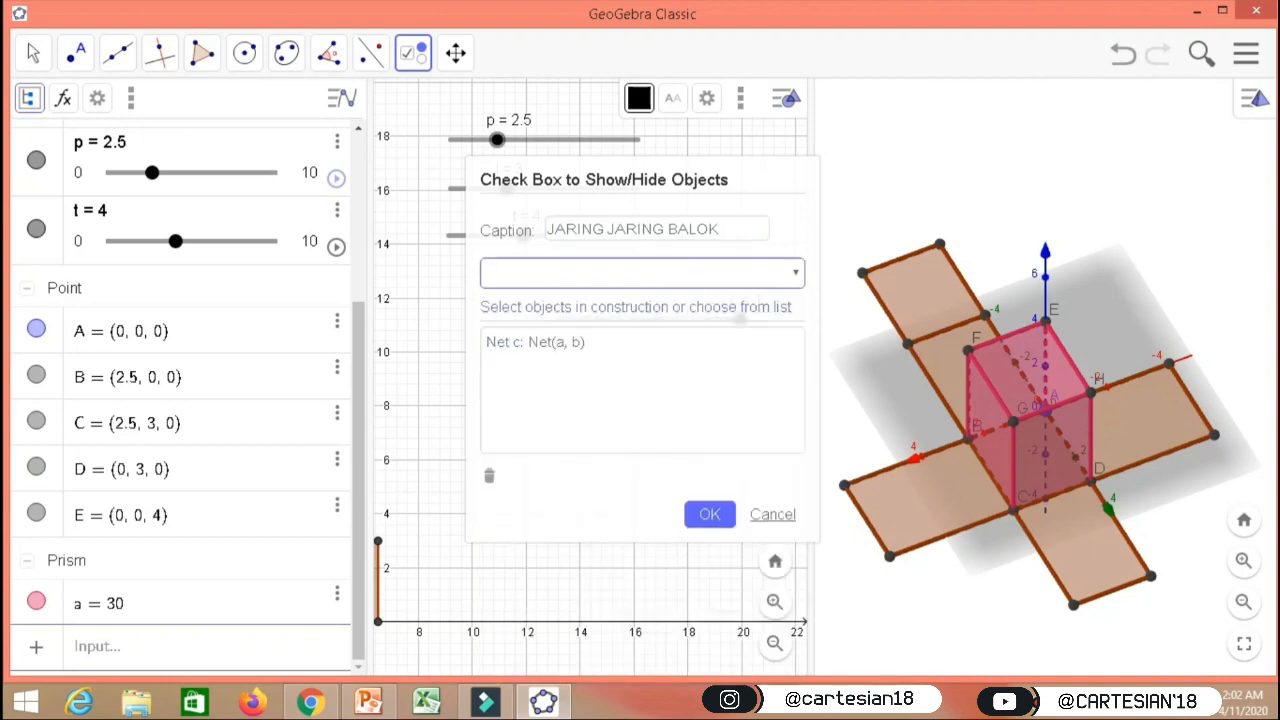
pyautogui.click(641, 273)
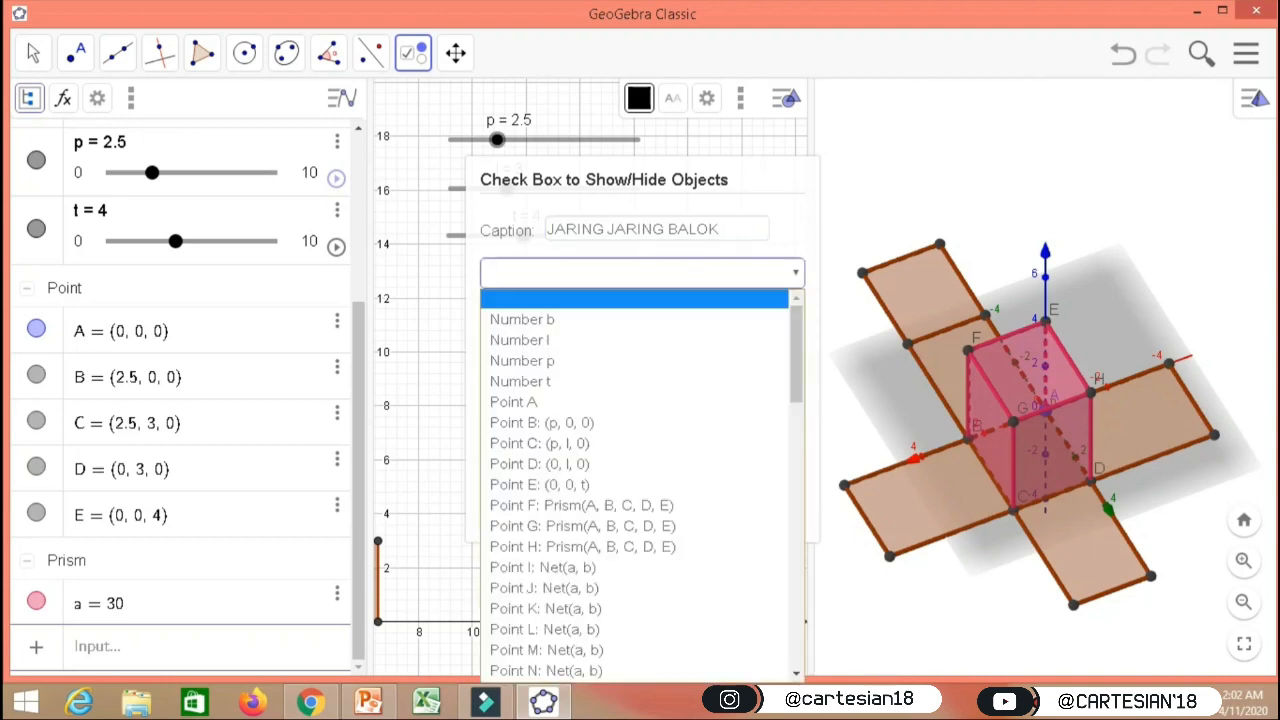
pyautogui.click(585, 319)
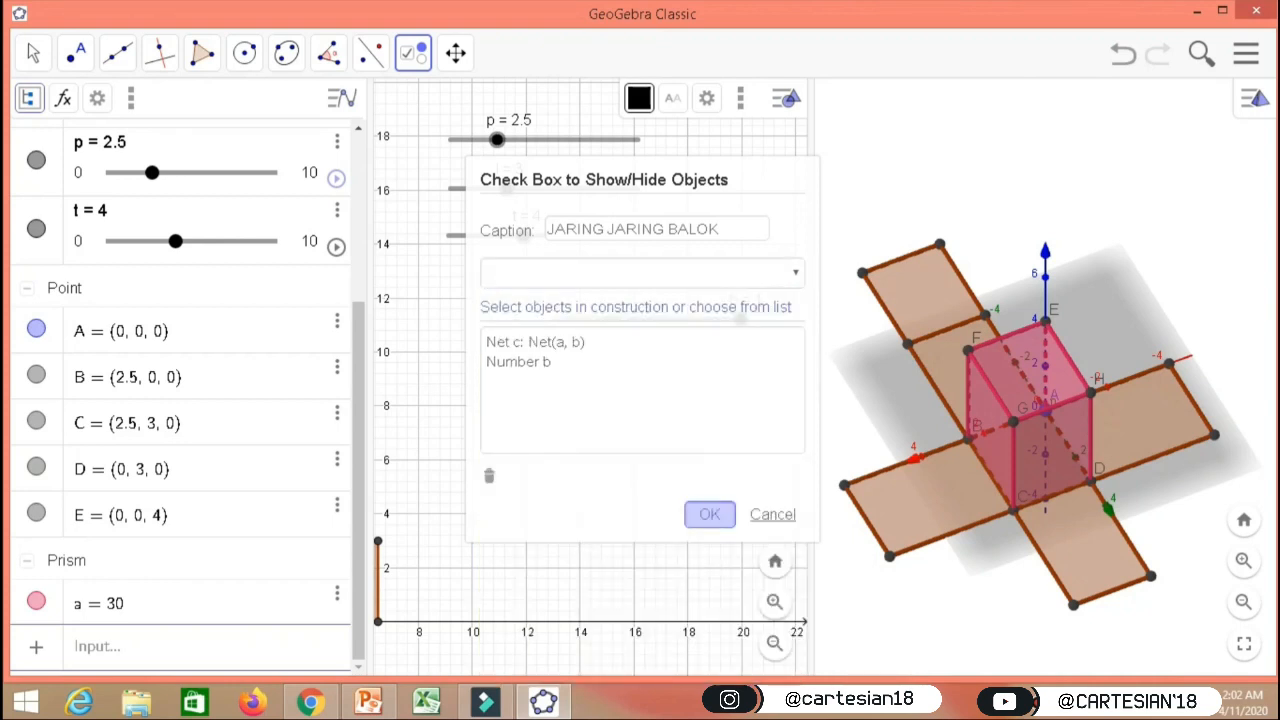
pyautogui.click(709, 514)
# Step: Place slider b directly beneath the JARING JARING BALOK check box and toggle the check box to test showing and hiding the net
pyautogui.click(33, 53)
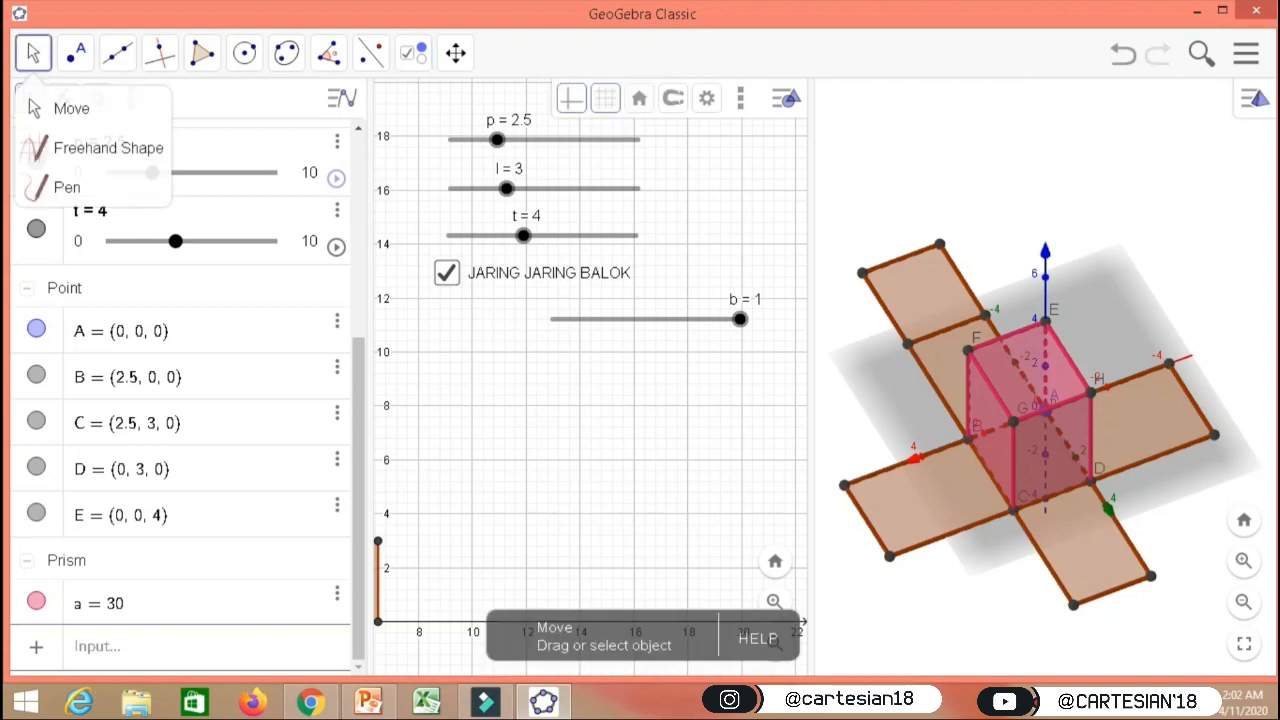
pyautogui.moveTo(739, 318); pyautogui.dragTo(660, 297)
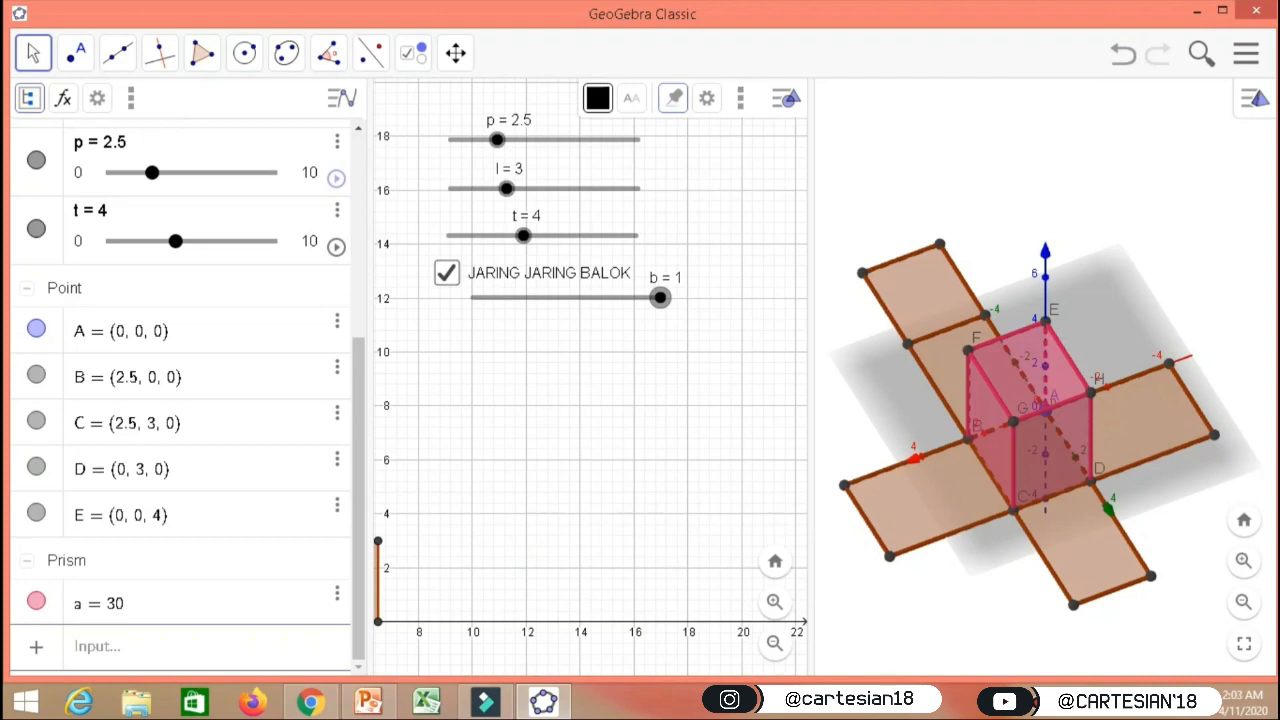
pyautogui.click(446, 272)
pyautogui.click(446, 272)
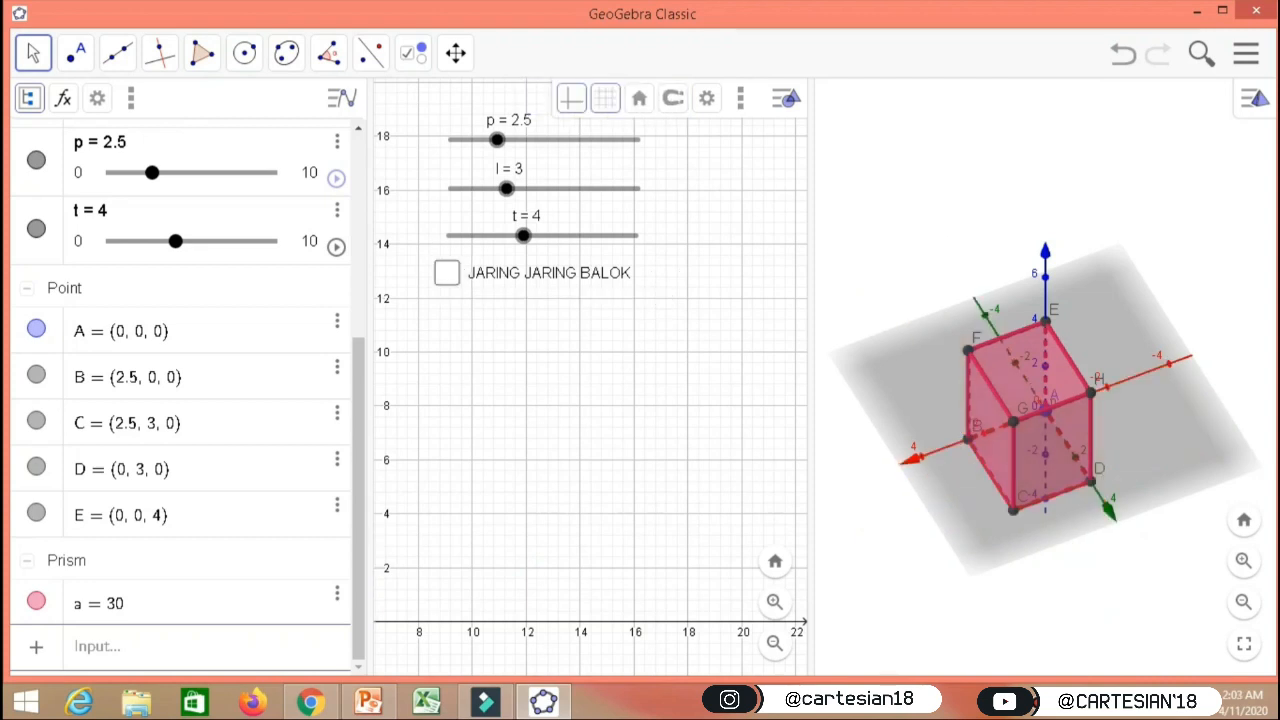
pyautogui.click(446, 272)
pyautogui.click(446, 272)
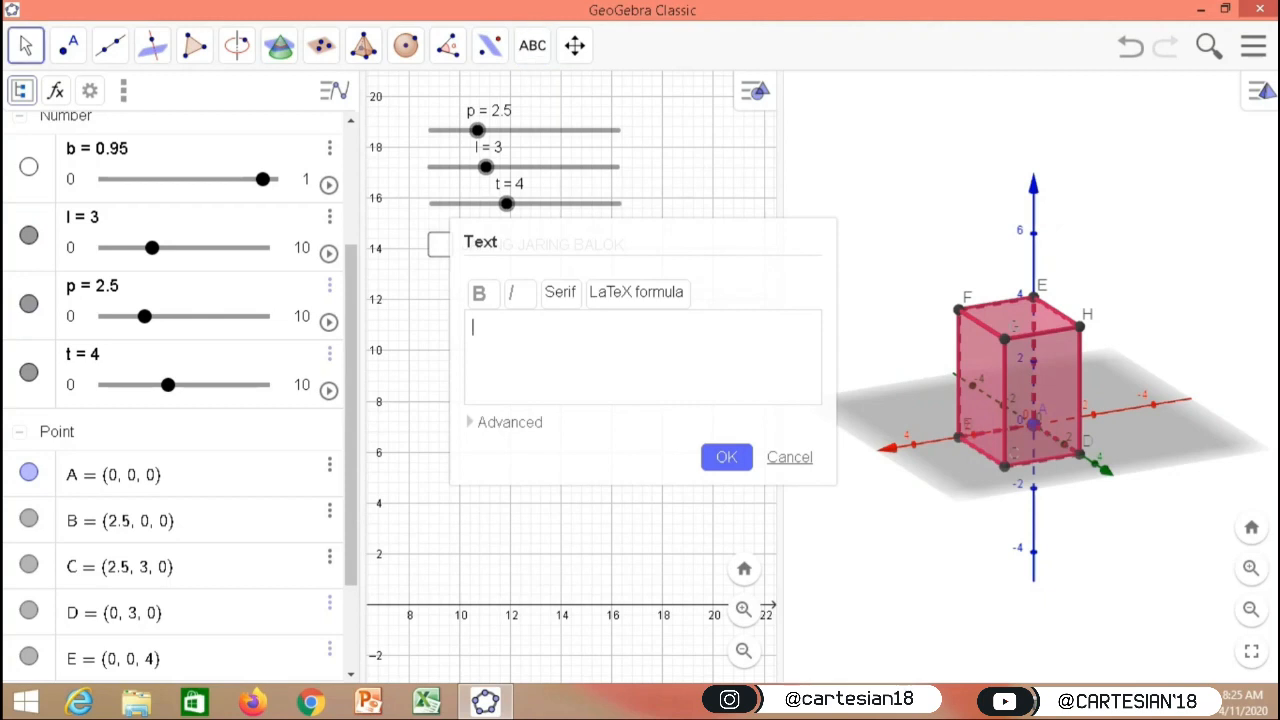
# Step: Add the text "Terdapat 4 diagonal ruang pada balok di bawah yaitu AG, BH, CE, dan DF" above the prism in the 3D view
pyautogui.write('Terdapat 4 diagonal ruang pada balok di bawah yaitu AG, BH, CE, dan DF')
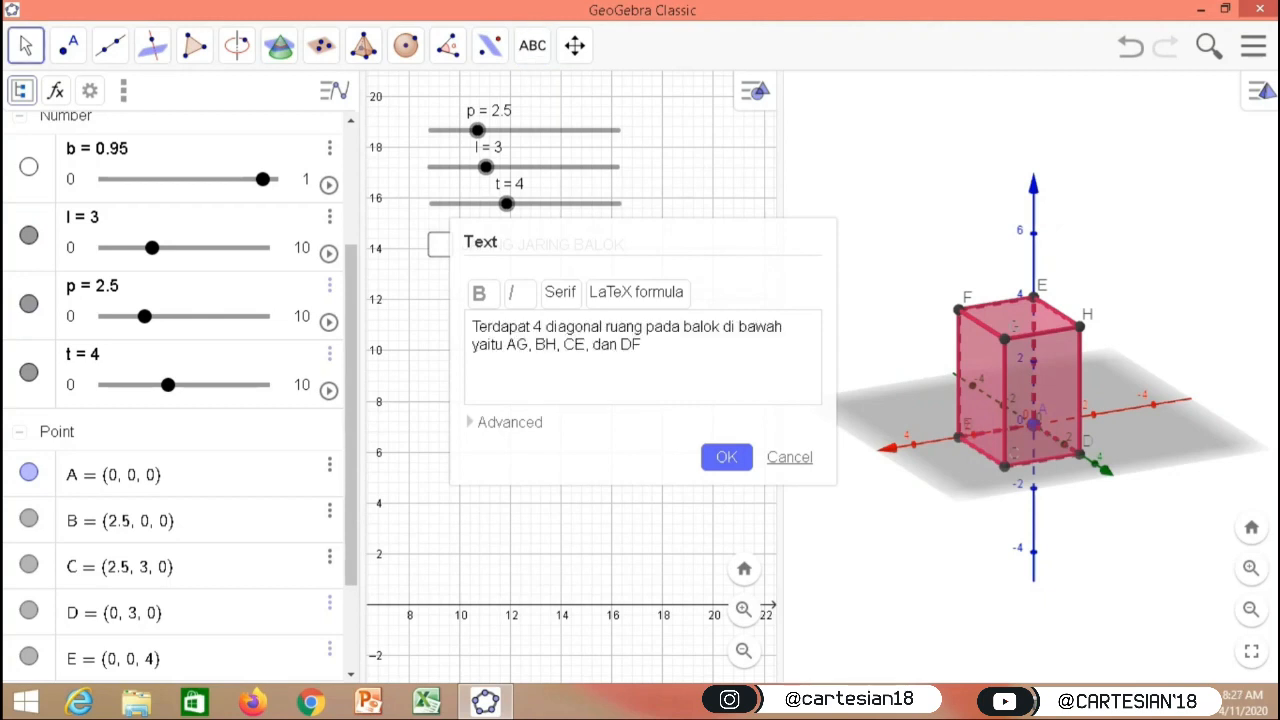
pyautogui.click(726, 457)
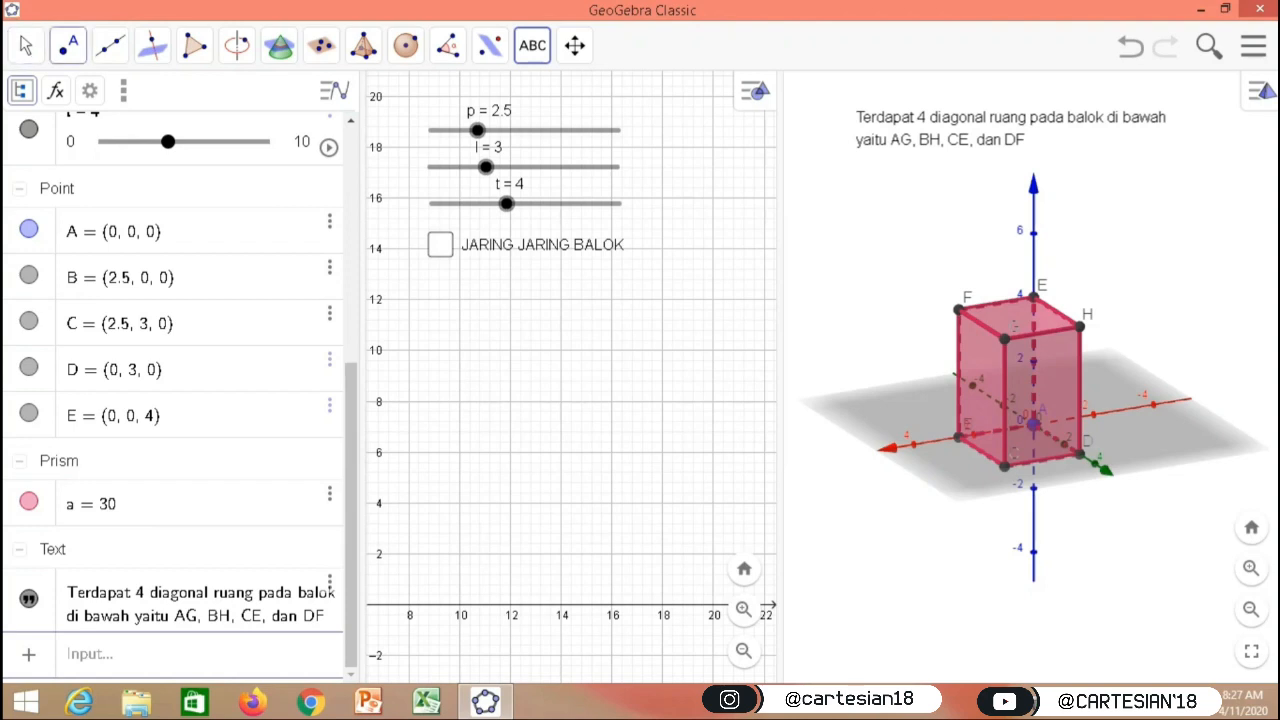
# Step: Draw the space diagonals BH and DF of the prism as segments in the 3D view
pyautogui.click(110, 45)
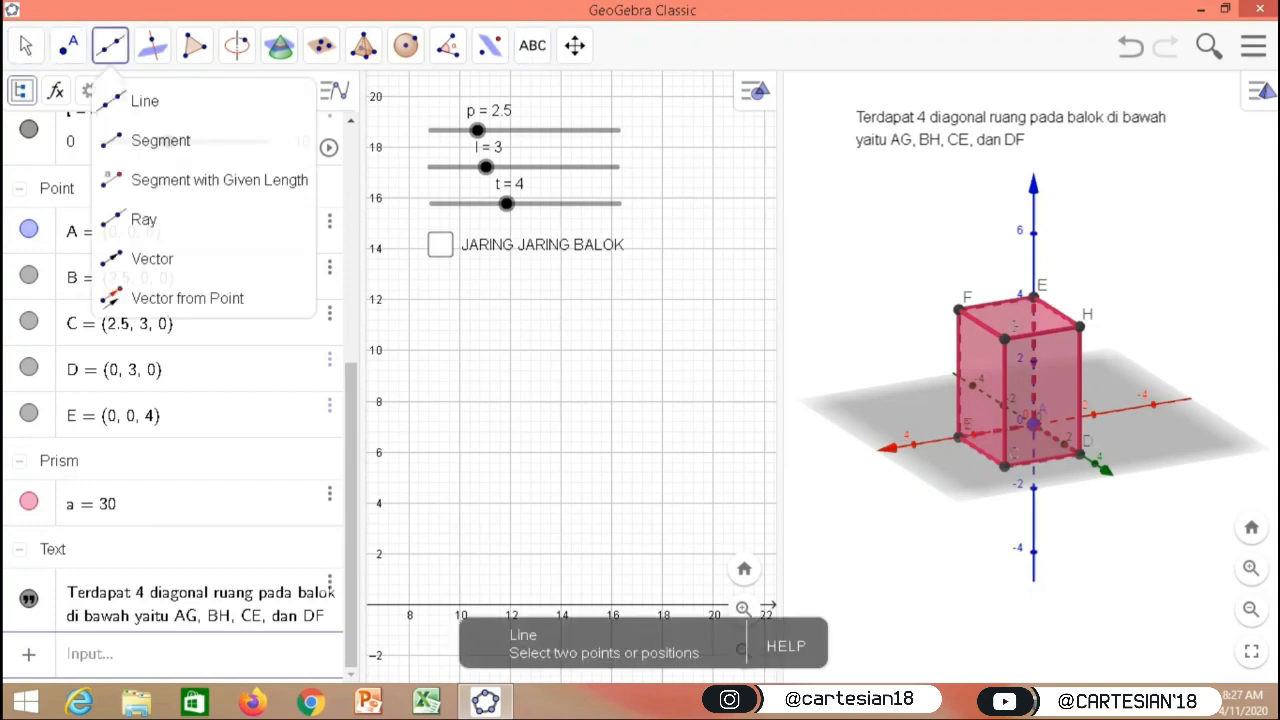
pyautogui.click(160, 140)
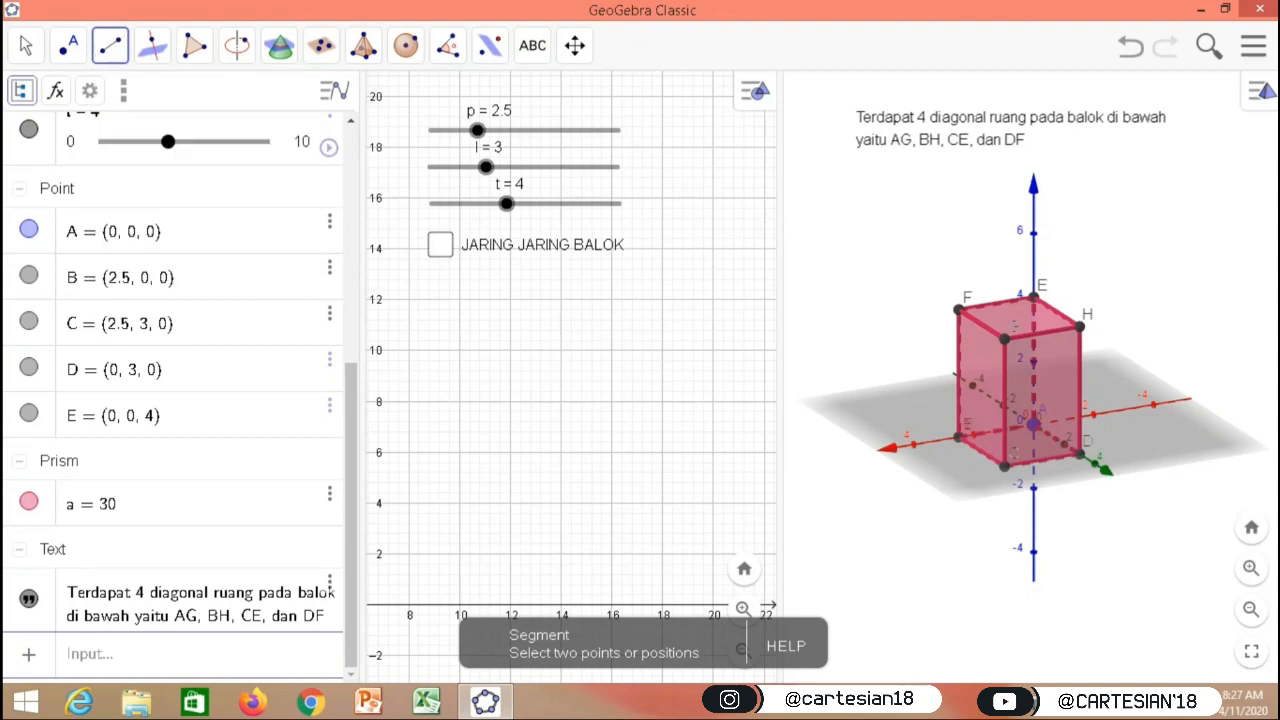
pyautogui.click(958, 437)
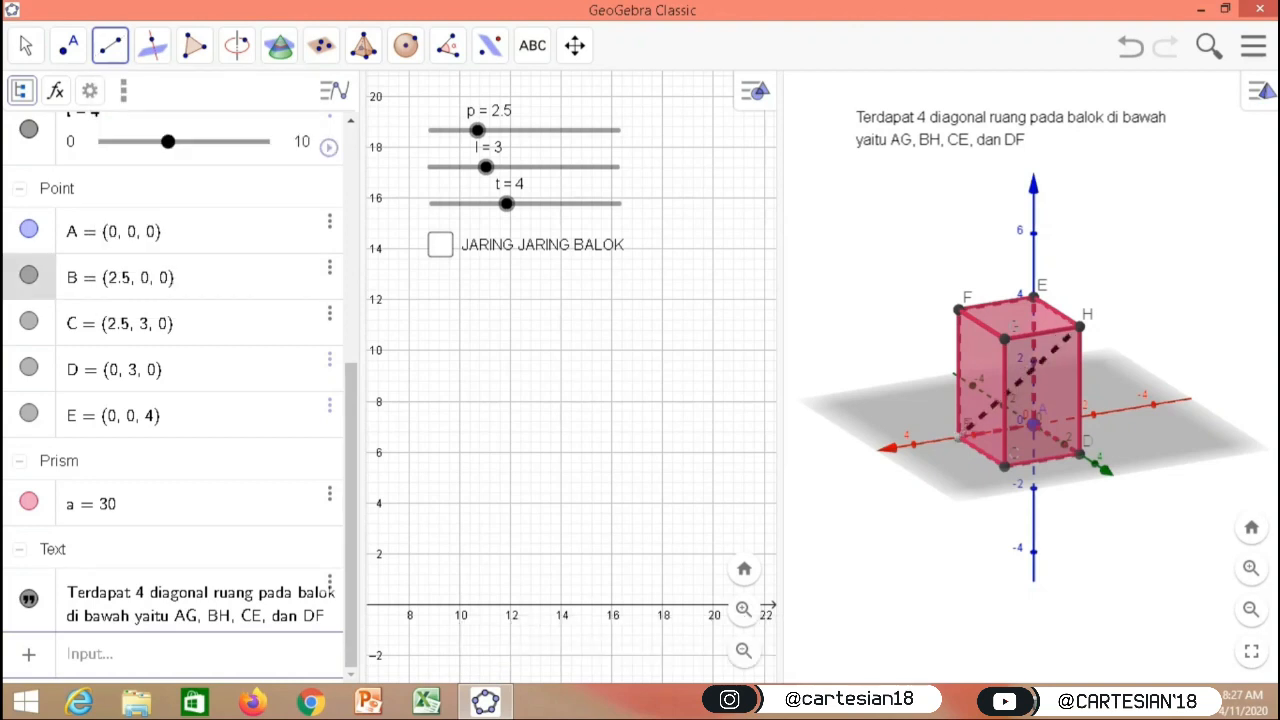
pyautogui.click(1079, 327)
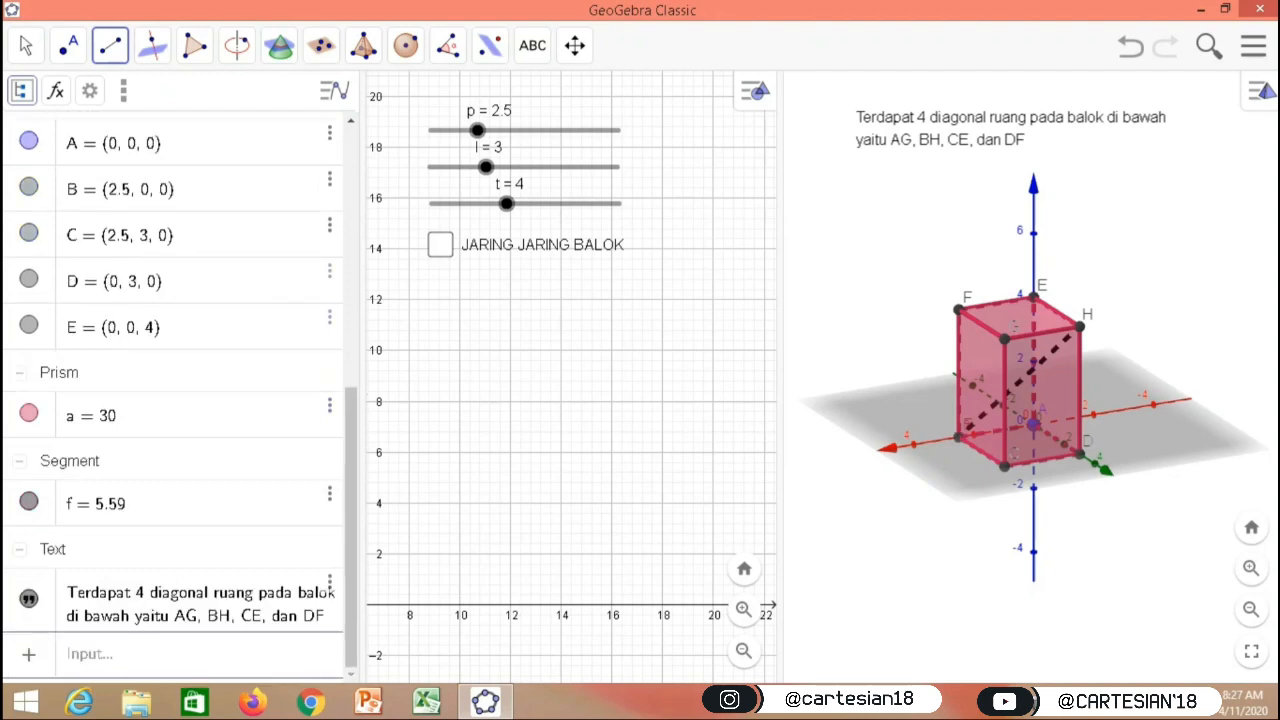
pyautogui.click(1080, 454)
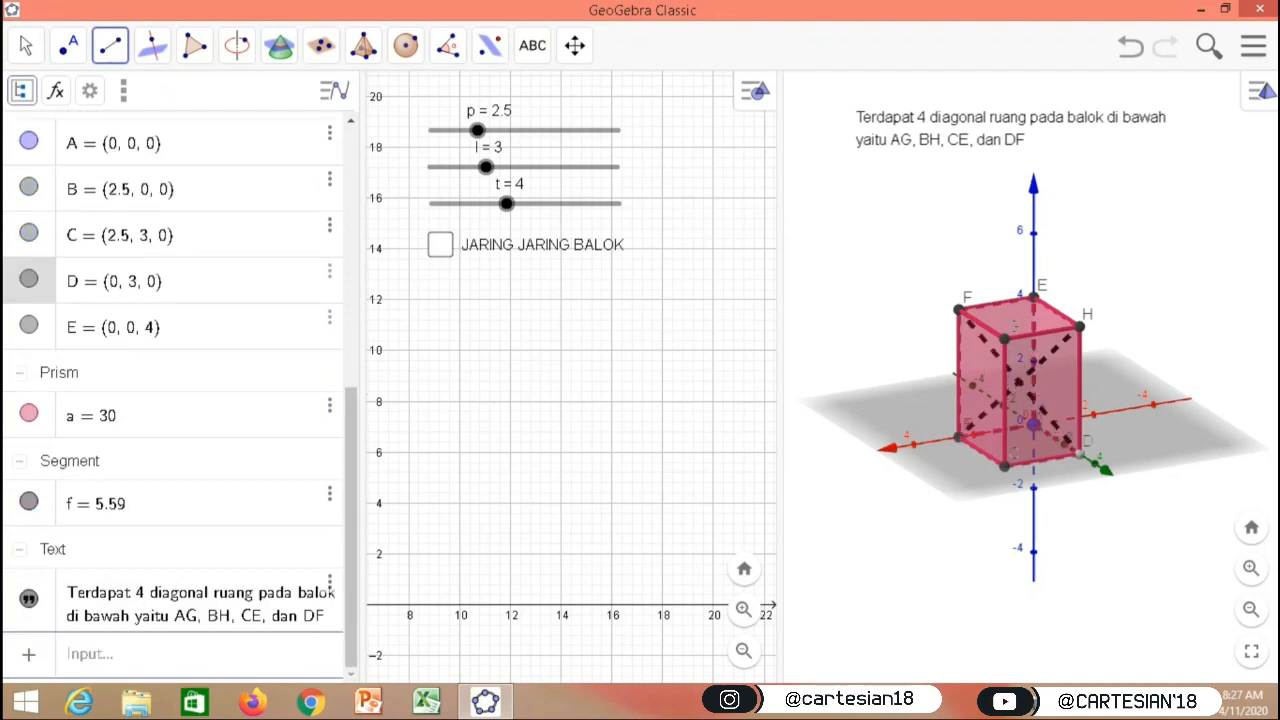
pyautogui.click(958, 310)
pyautogui.click(26, 46)
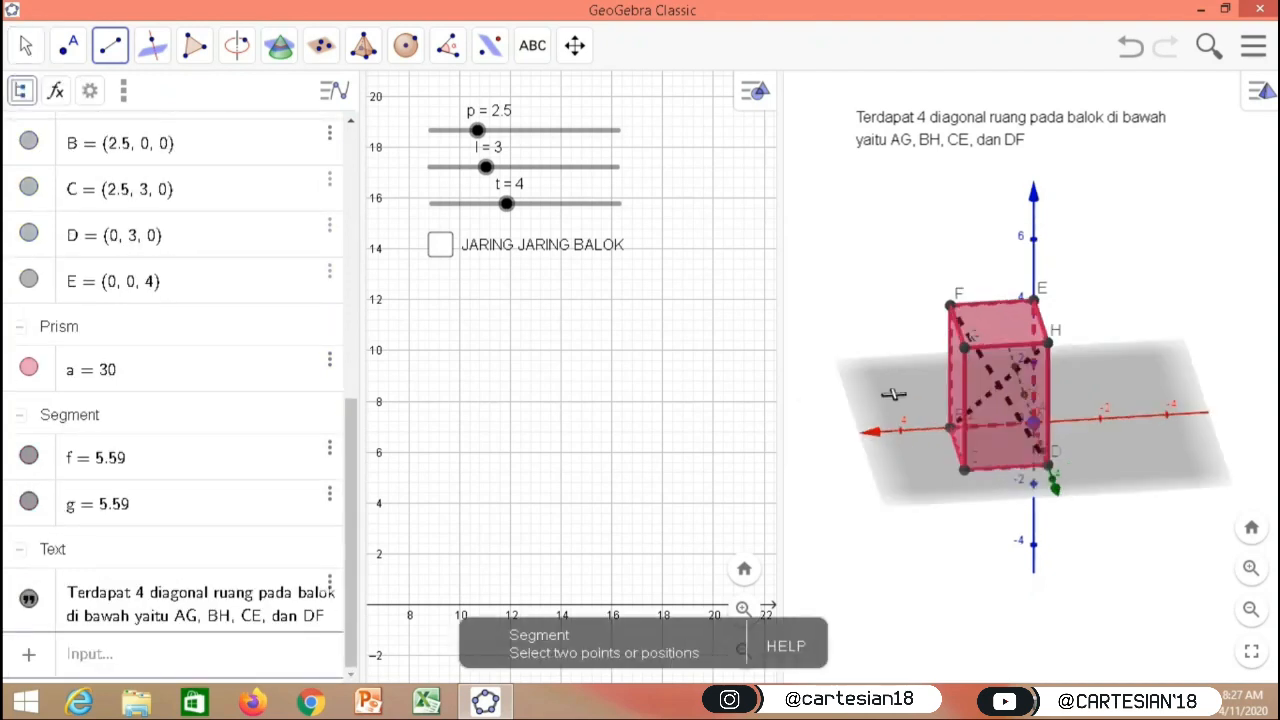
# Step: Draw the remaining space diagonals CE and AG of the prism as segments in the 3D view
pyautogui.click(963, 467)
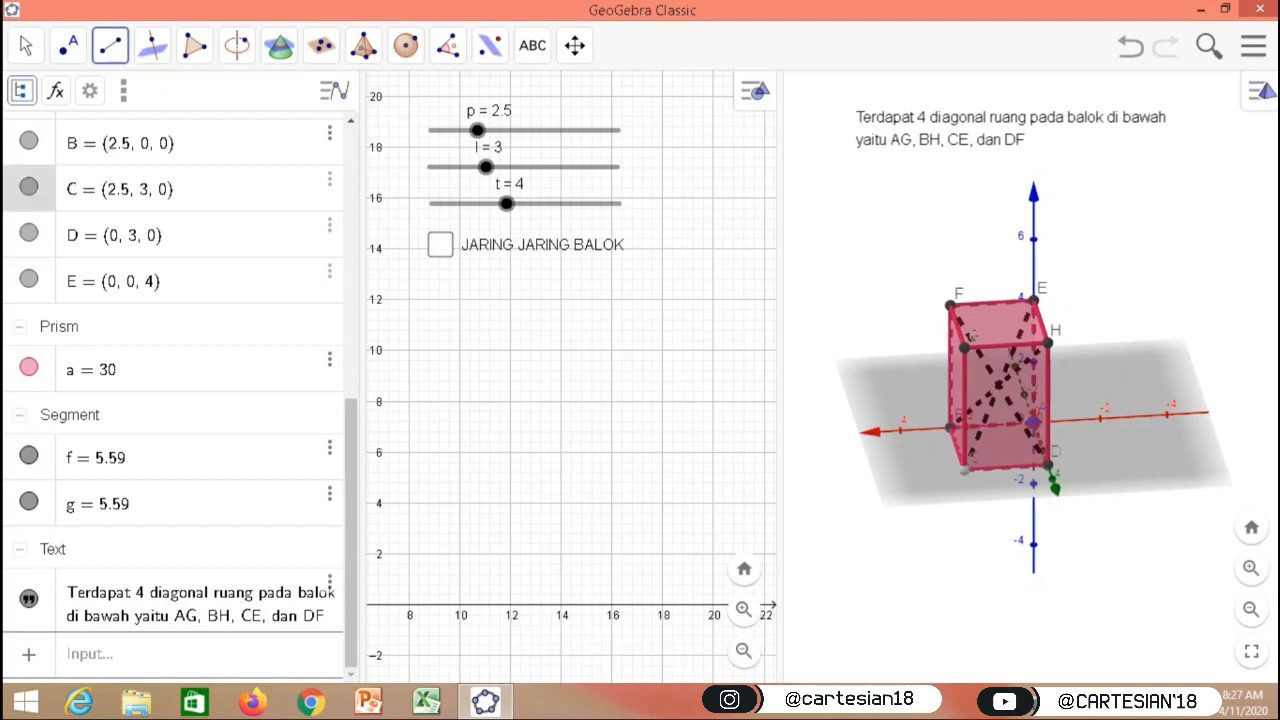
pyautogui.click(1033, 299)
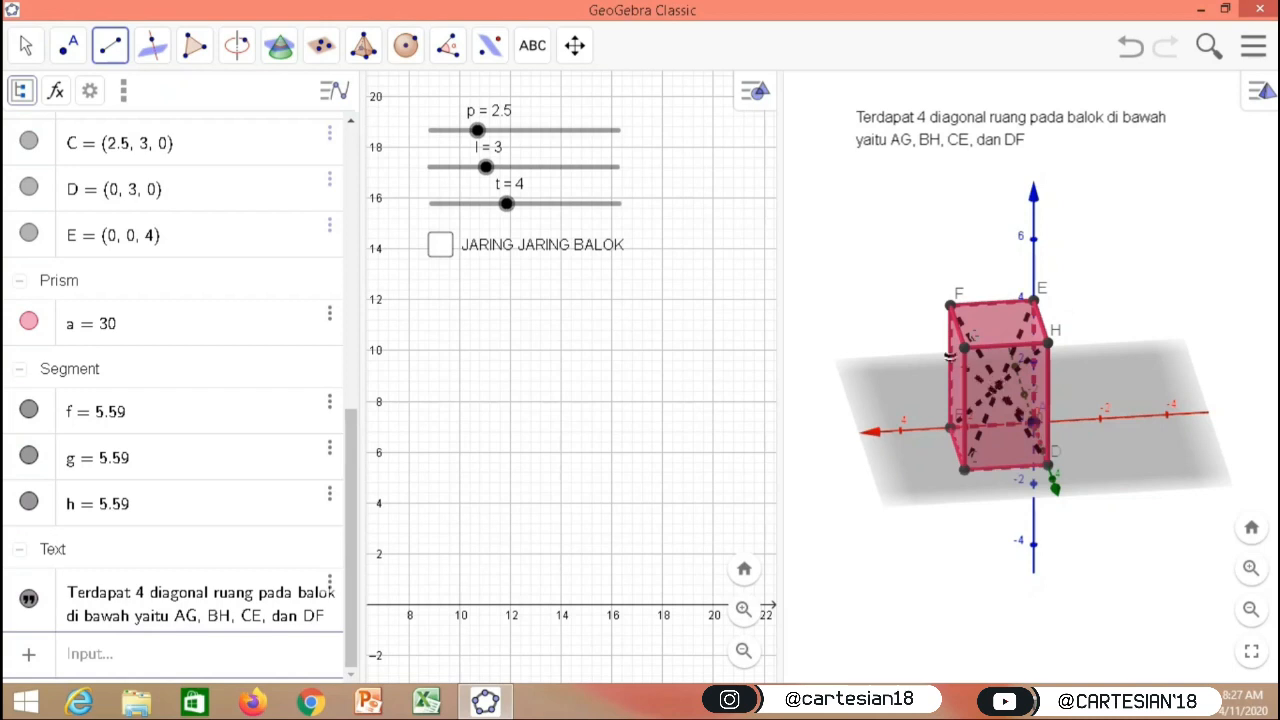
pyautogui.click(950, 305)
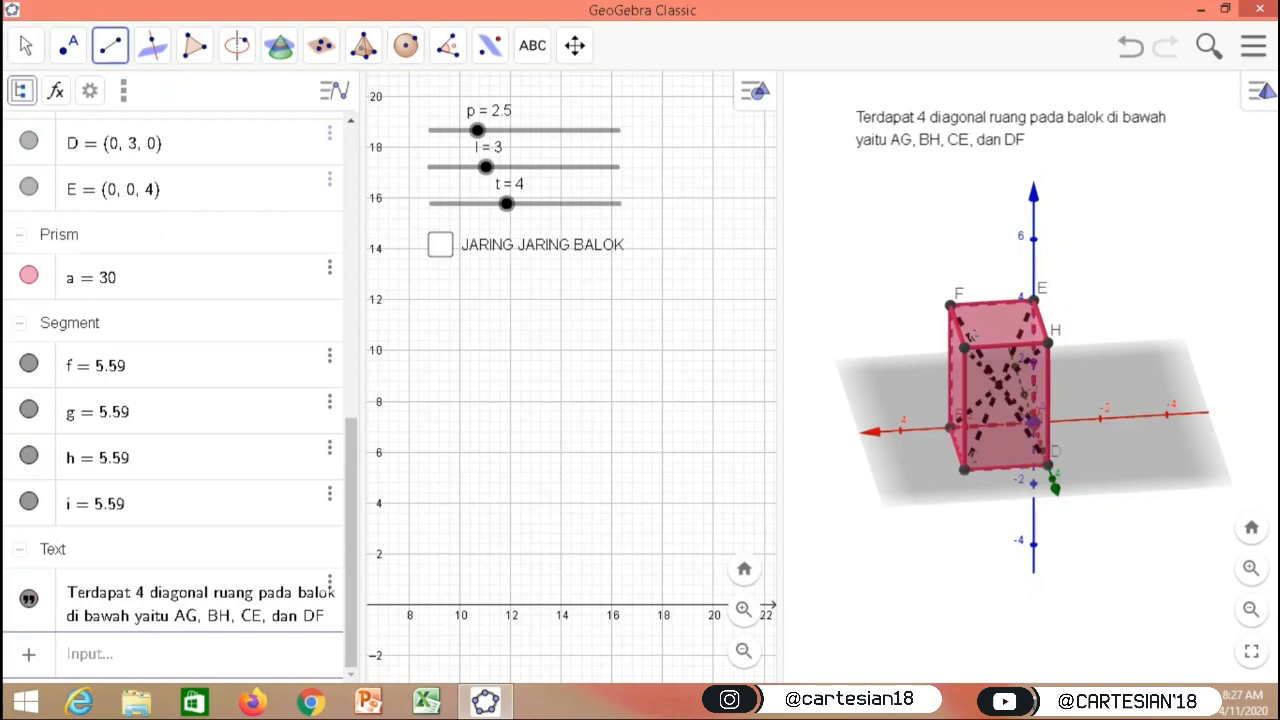
pyautogui.click(26, 45)
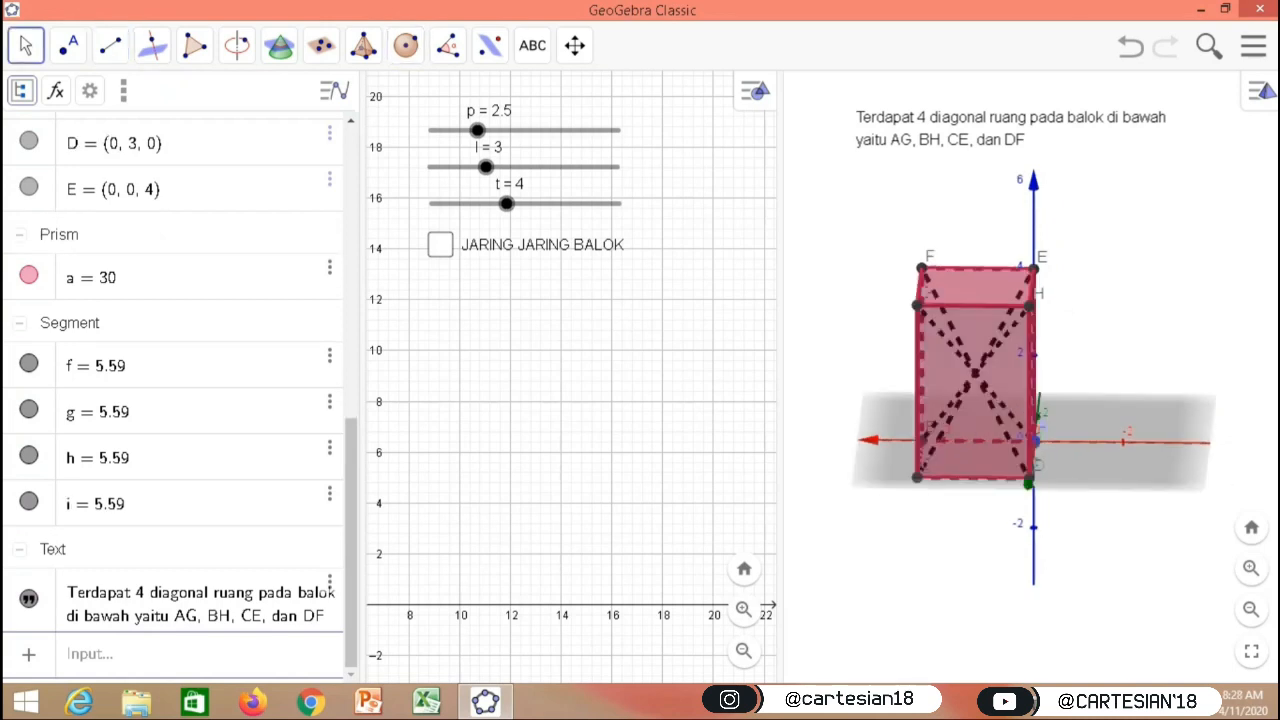
# Step: Select the four space diagonal segments f, g, h and i together and change their color to blue
pyautogui.scroll(6, 175, 400)
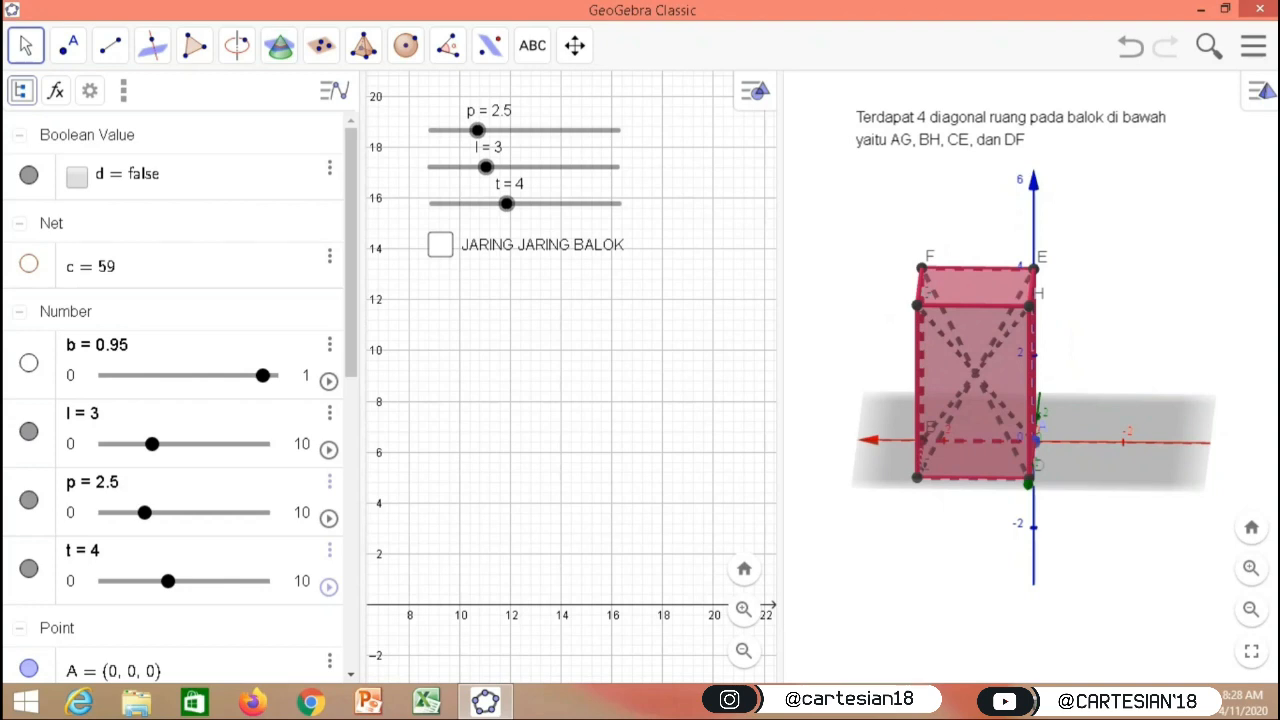
pyautogui.scroll(-6, 175, 400)
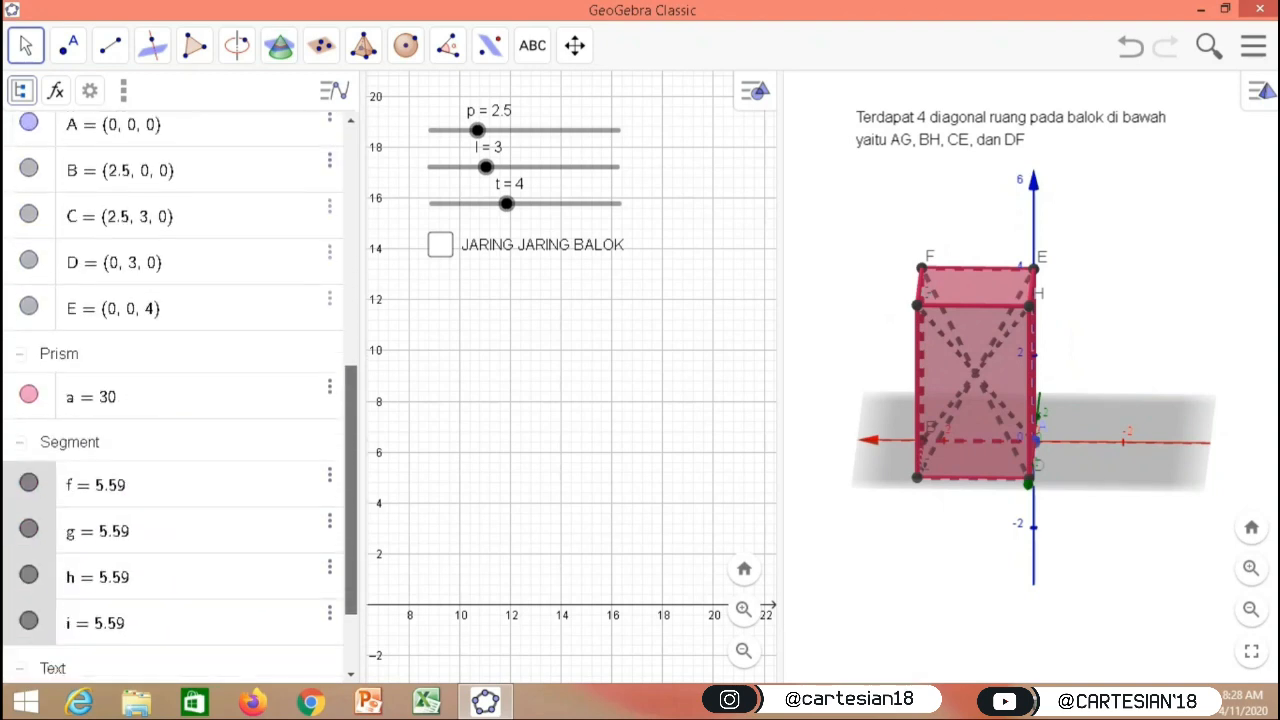
pyautogui.click(330, 355)
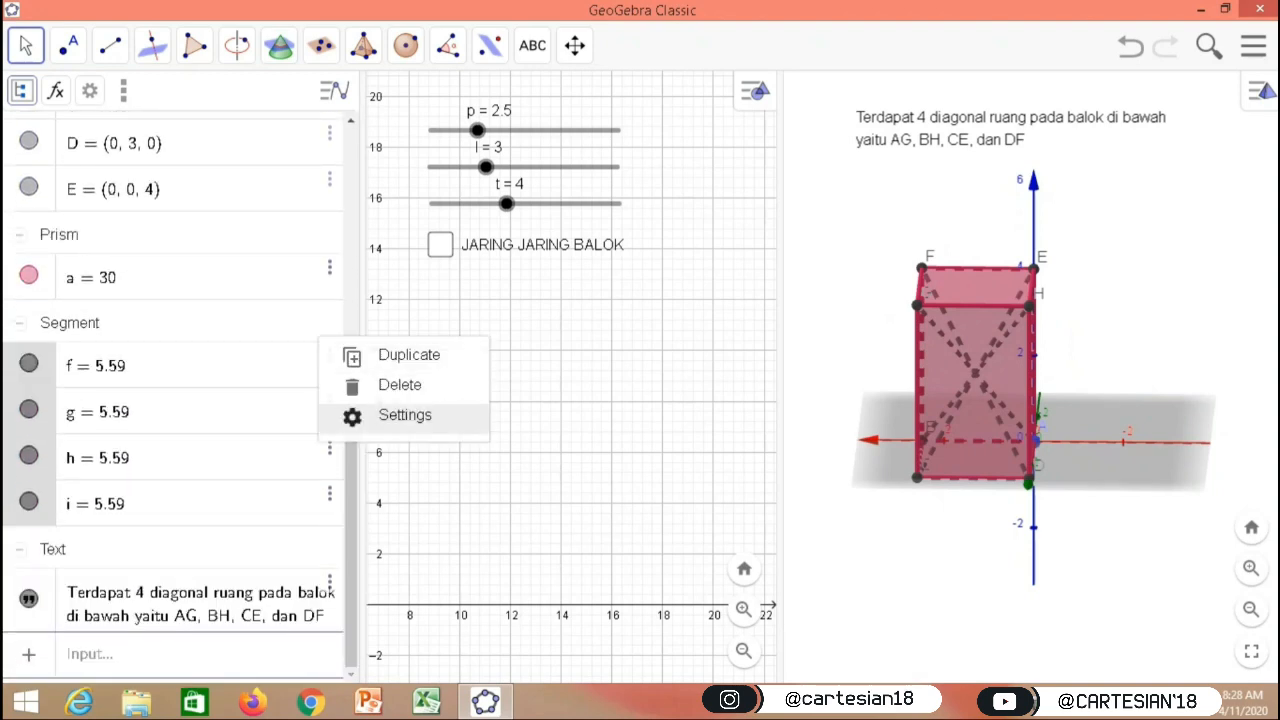
pyautogui.click(400, 414)
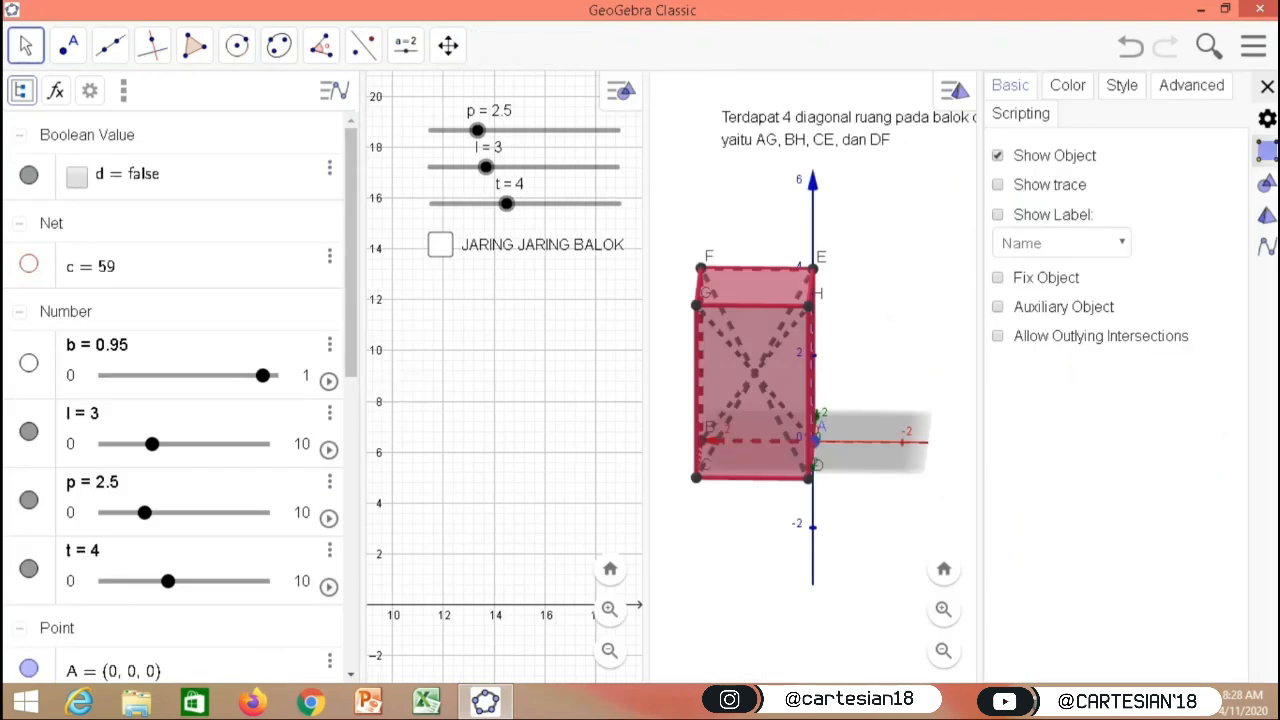
pyautogui.click(1067, 85)
pyautogui.click(1007, 297)
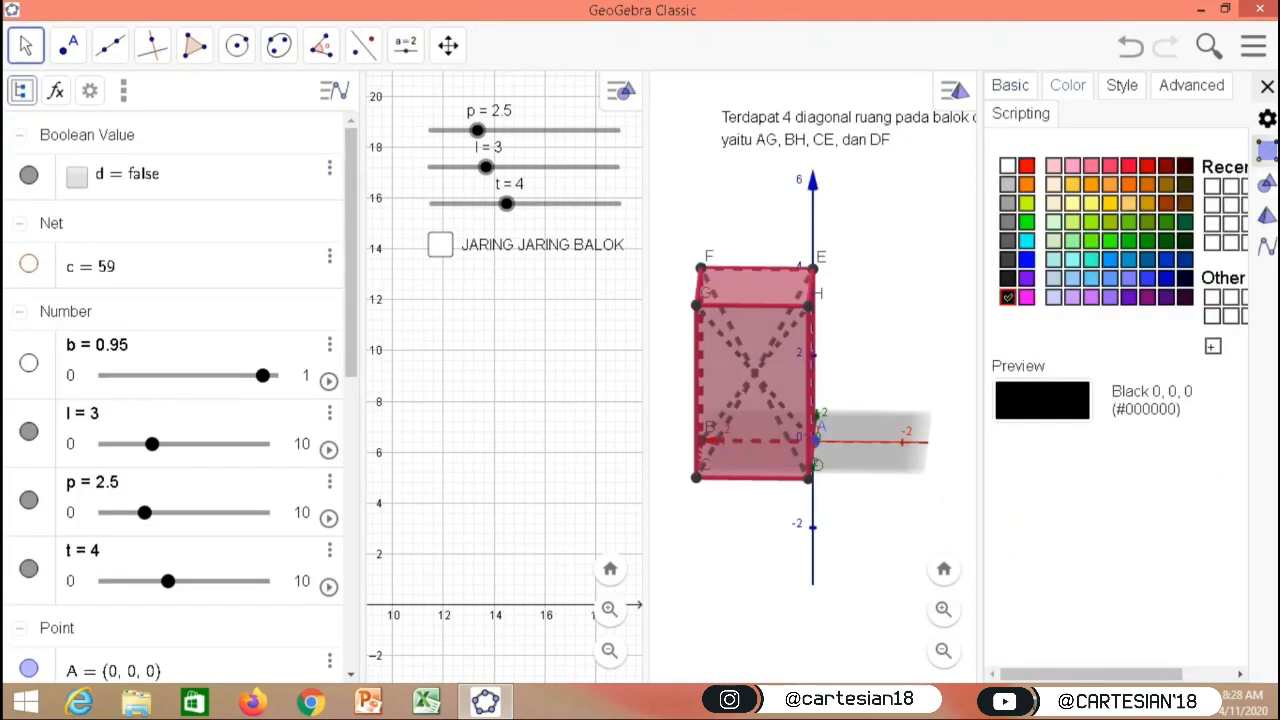
pyautogui.click(1026, 259)
# Step: Set the hidden line style of the four space diagonals to Unchanged and close their settings
pyautogui.click(1121, 85)
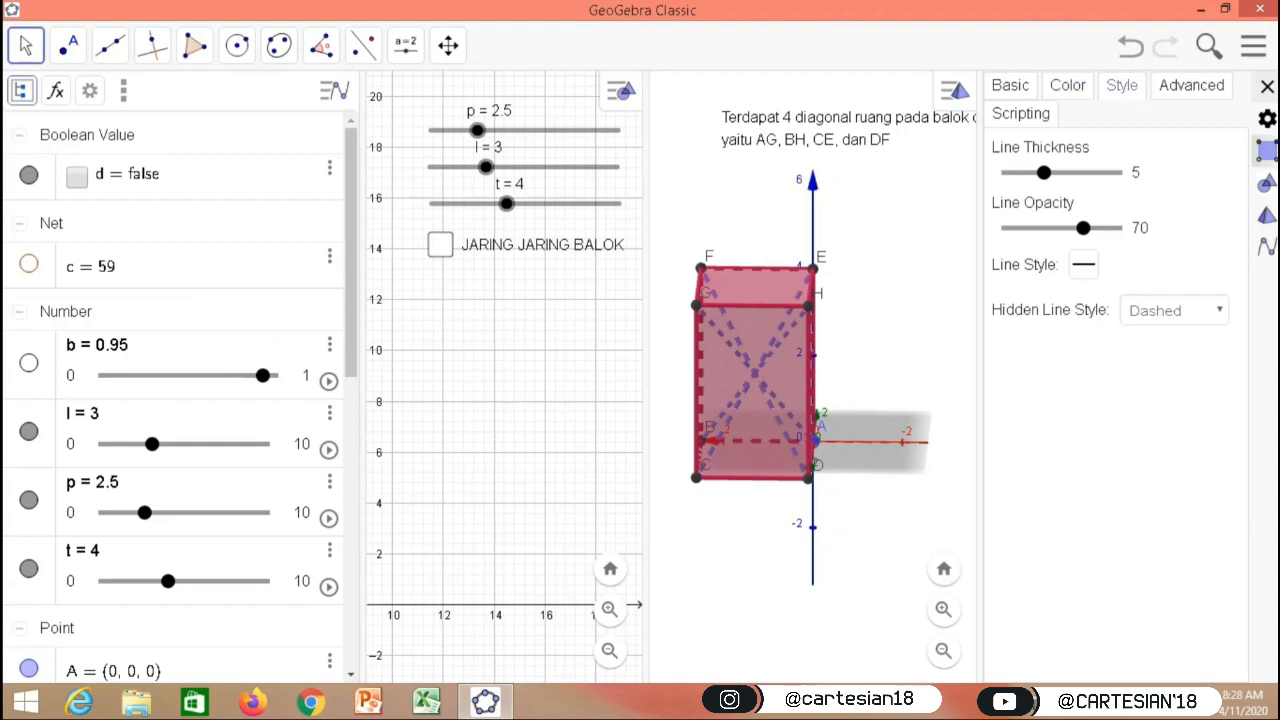
pyautogui.click(1175, 310)
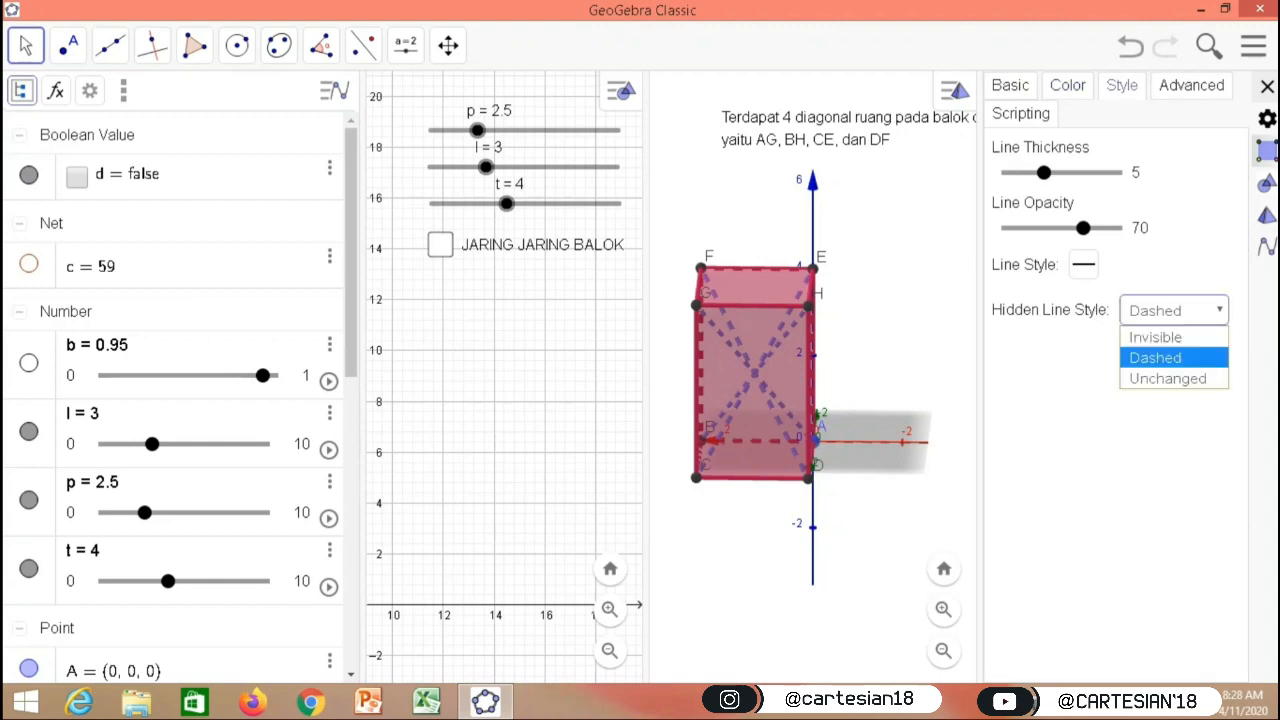
pyautogui.click(1166, 374)
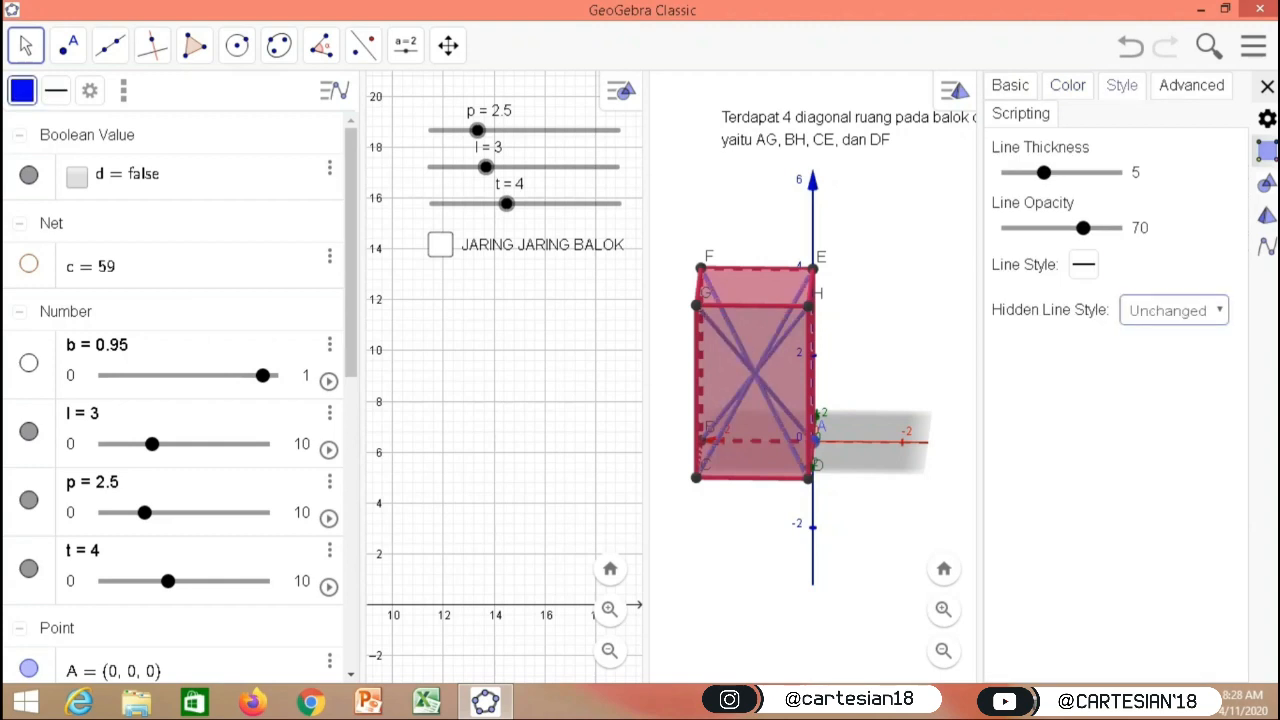
pyautogui.click(1267, 85)
# Step: Add the text "DIAGONAL RUANG = " to the 3D view, followed by the linked value of segment f
pyautogui.click(532, 45)
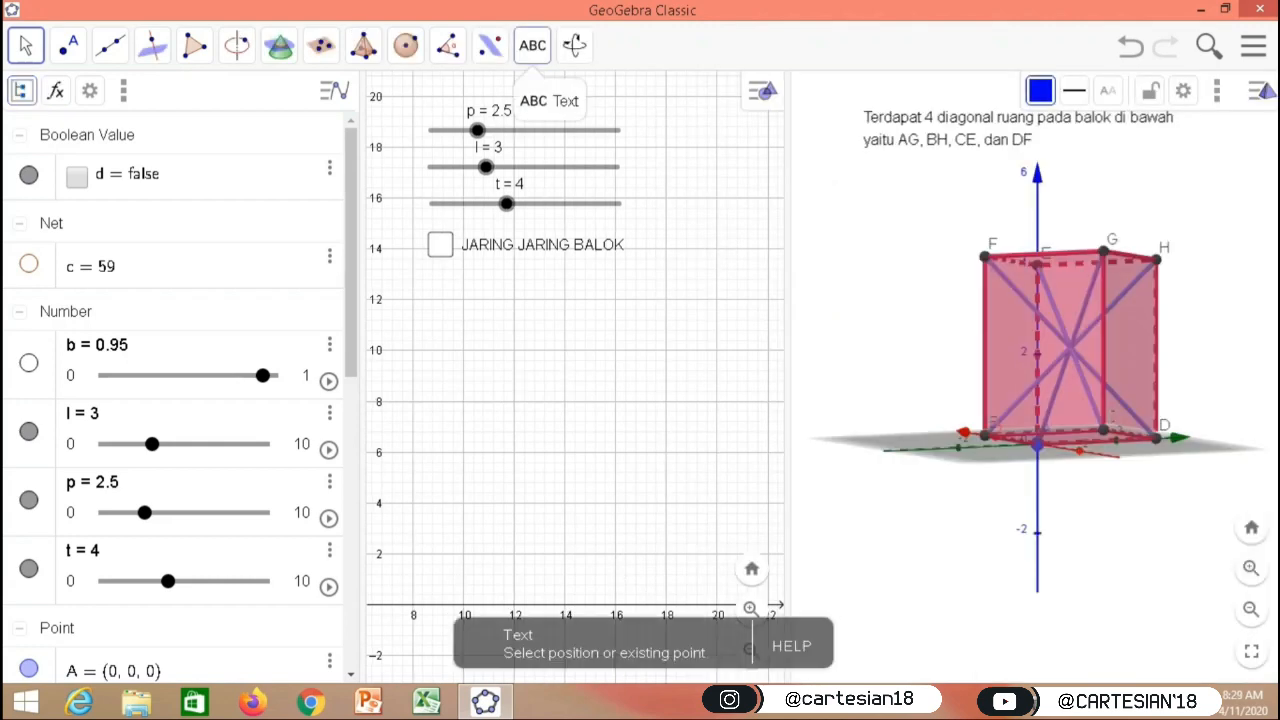
pyautogui.click(835, 181)
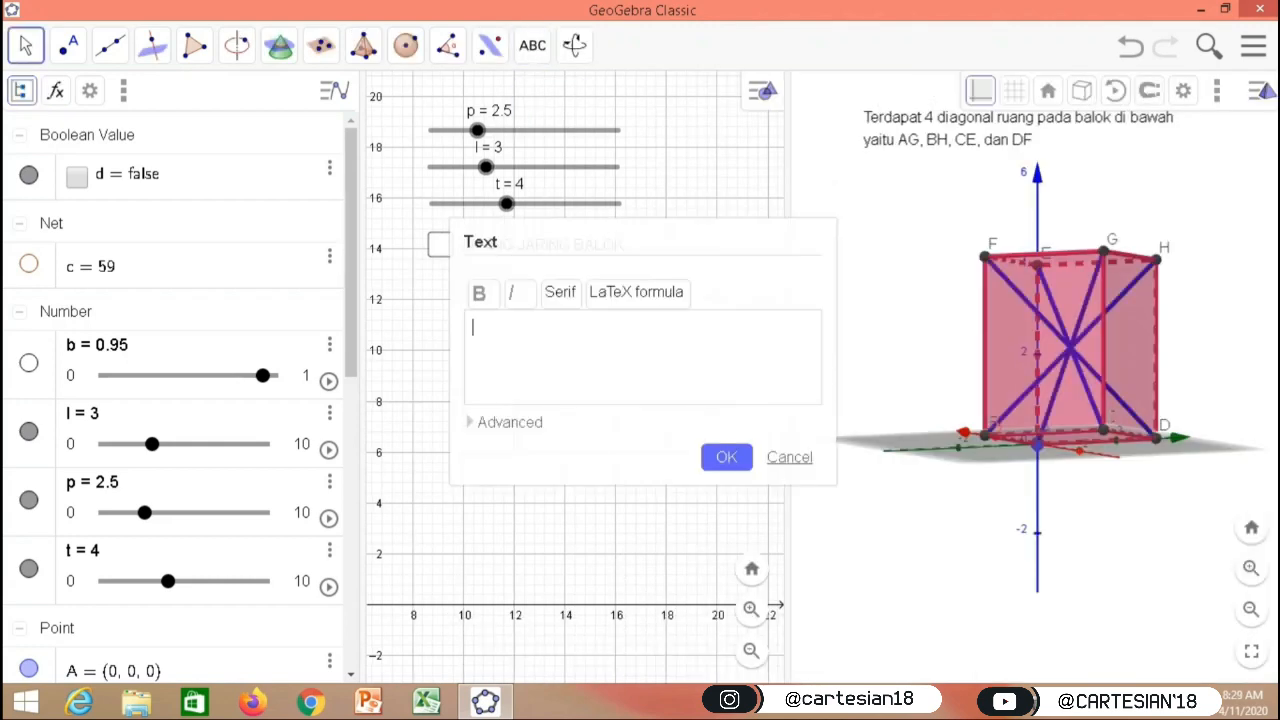
pyautogui.write('DIAGONAL  RUANG ')
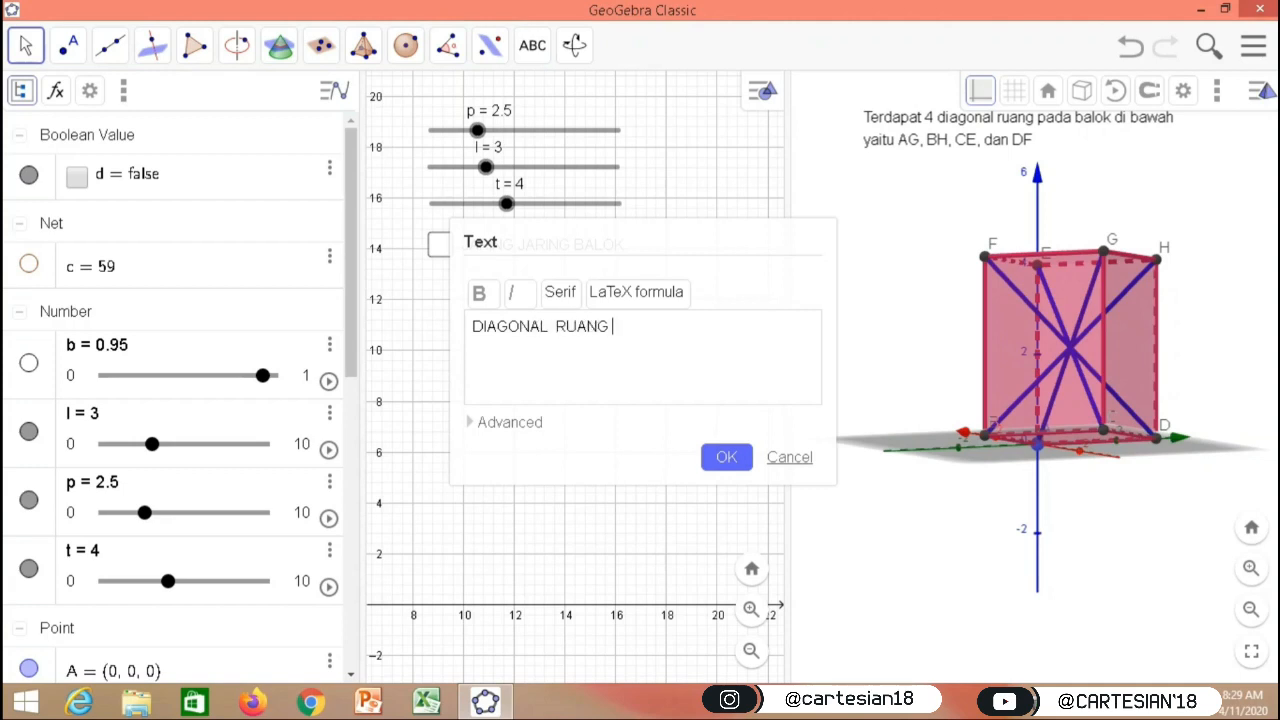
pyautogui.write('=')
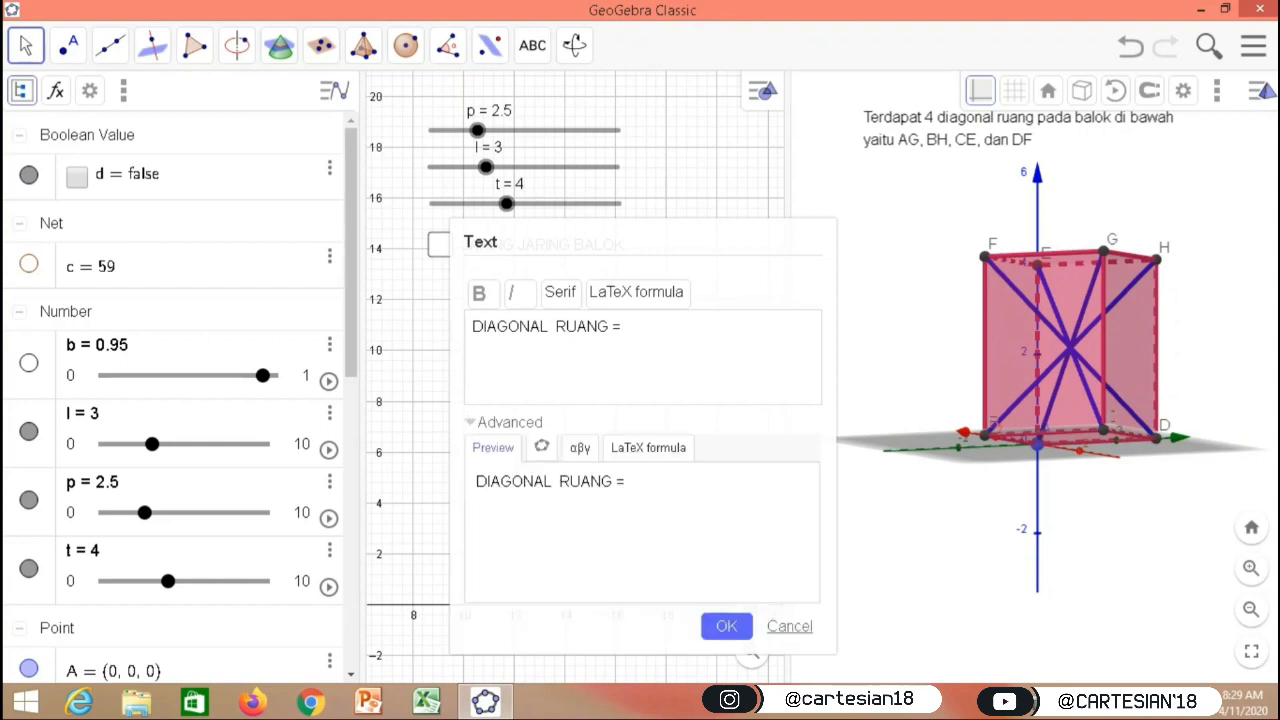
pyautogui.click(541, 447)
pyautogui.moveTo(350, 253); pyautogui.dragTo(350, 506)
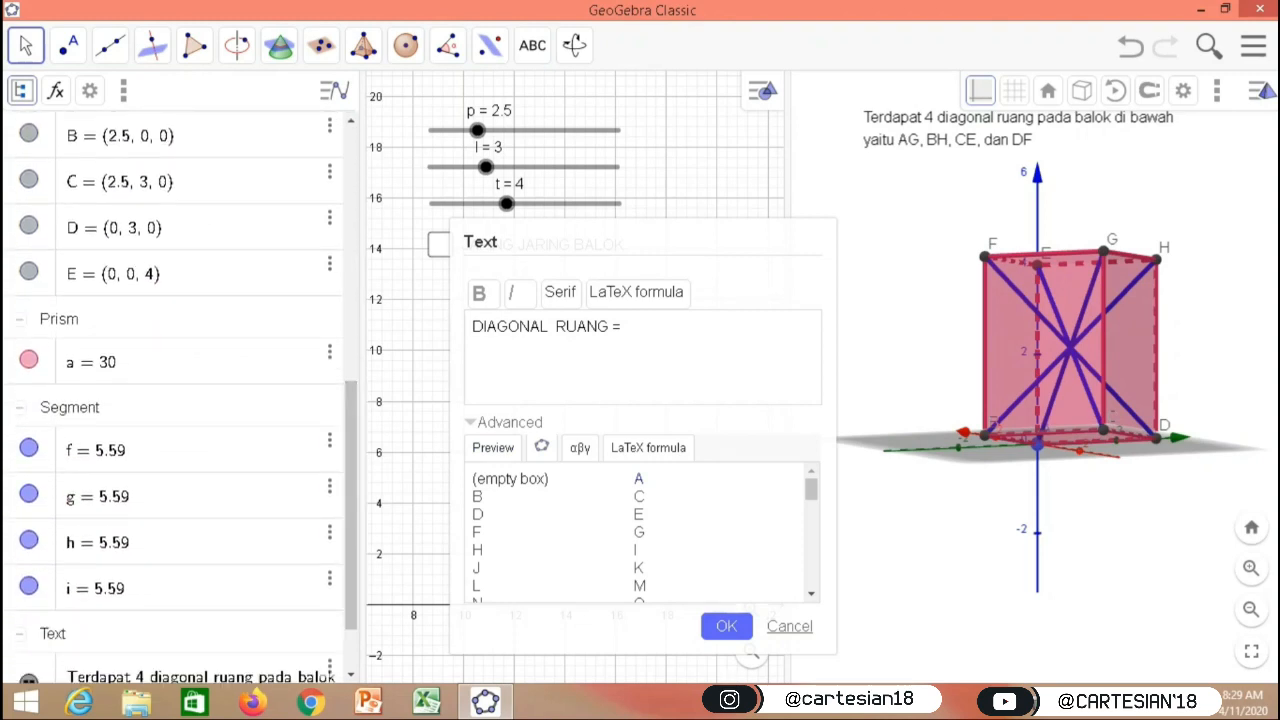
pyautogui.scroll(-2, 810, 490)
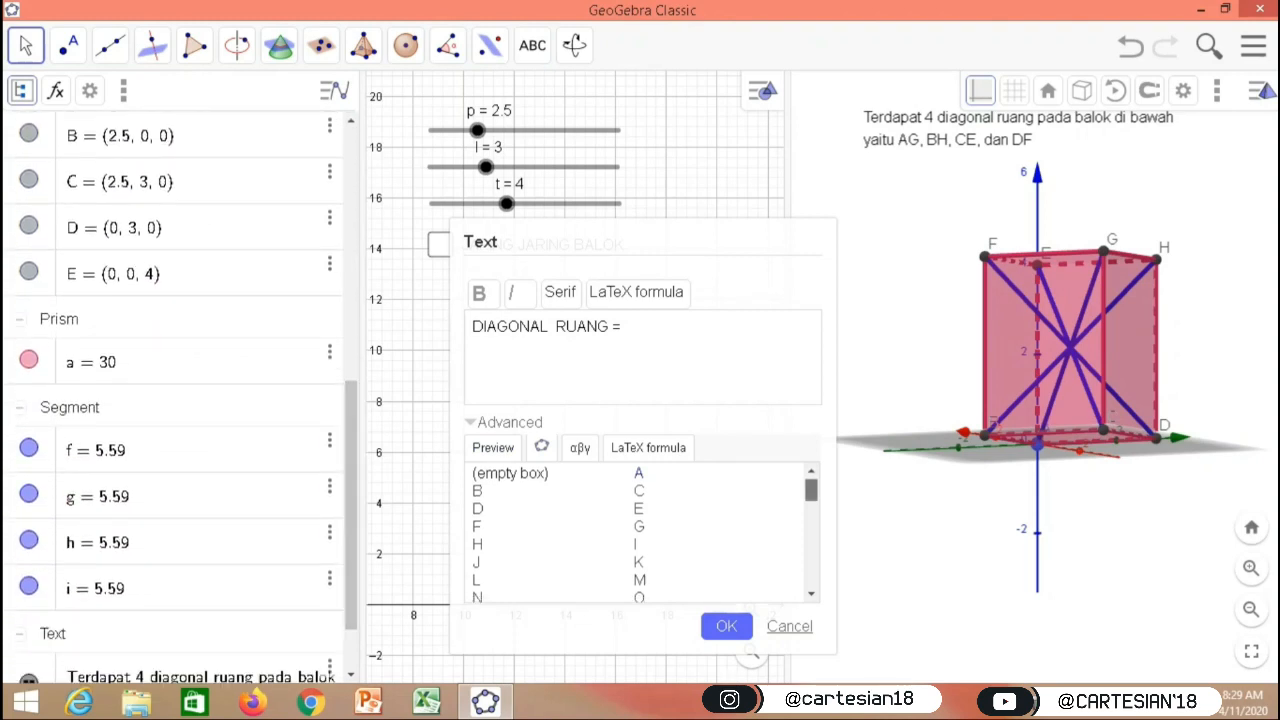
pyautogui.scroll(-10, 645, 532)
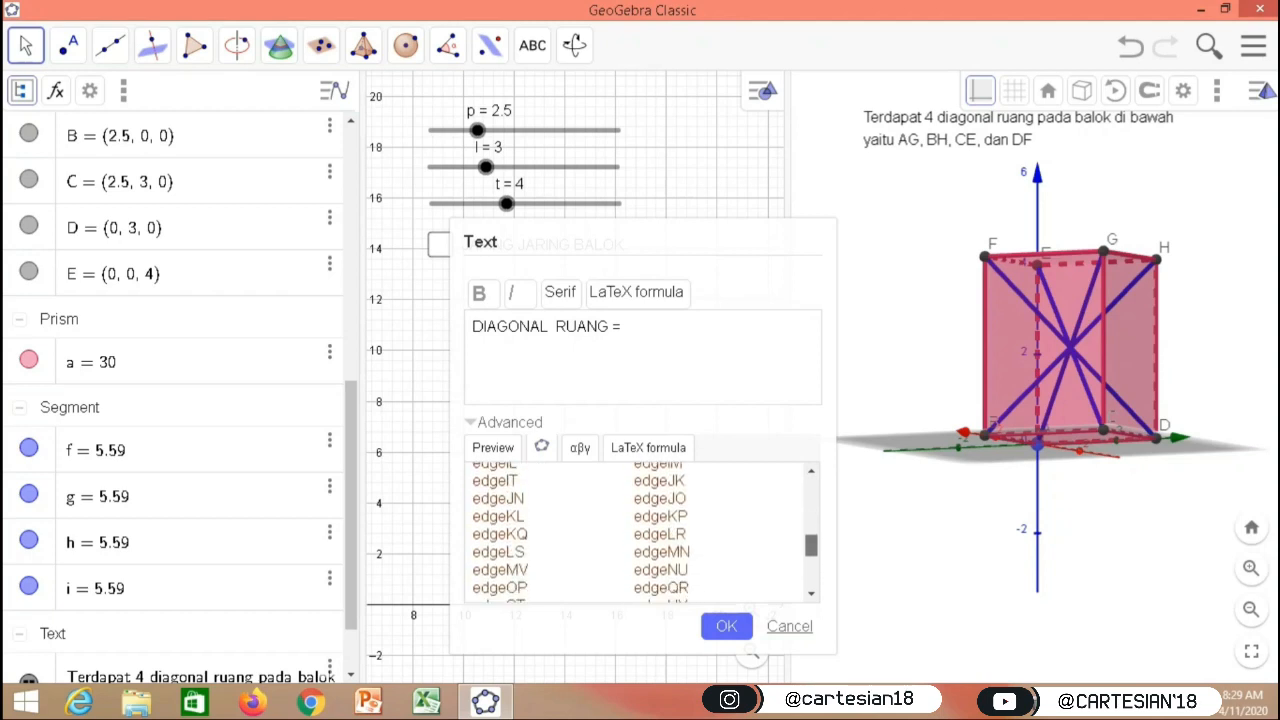
pyautogui.scroll(-1, 645, 532)
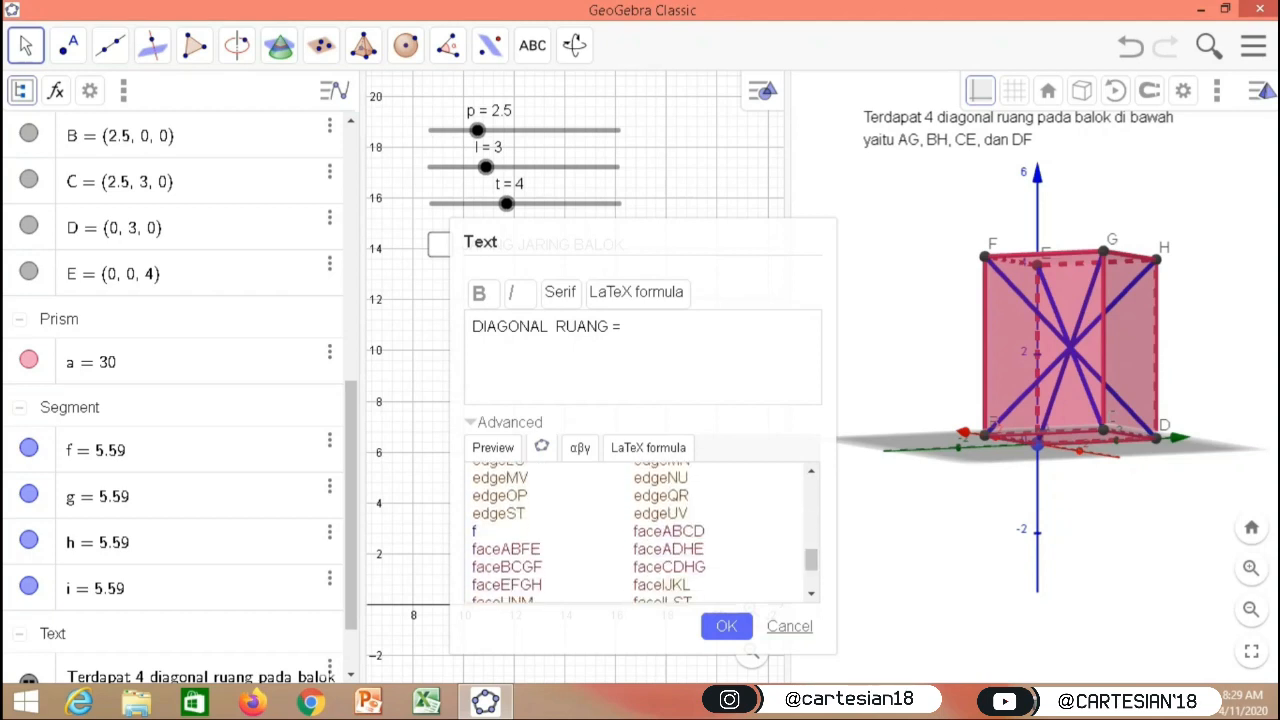
pyautogui.click(474, 531)
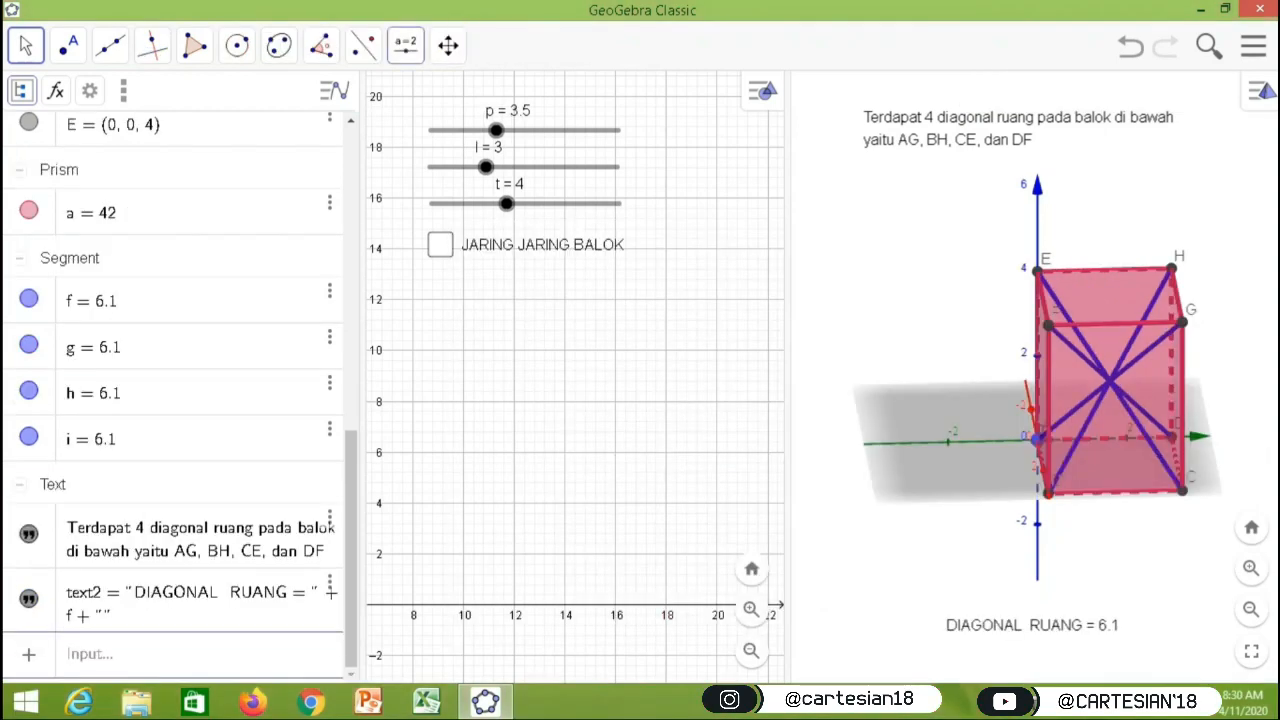
# Step: Add a show/hide check box captioned DIAGONAL RUANG below JARING JARING BALOK that controls text1, text2 and segments f, g, h and i
pyautogui.click(405, 45)
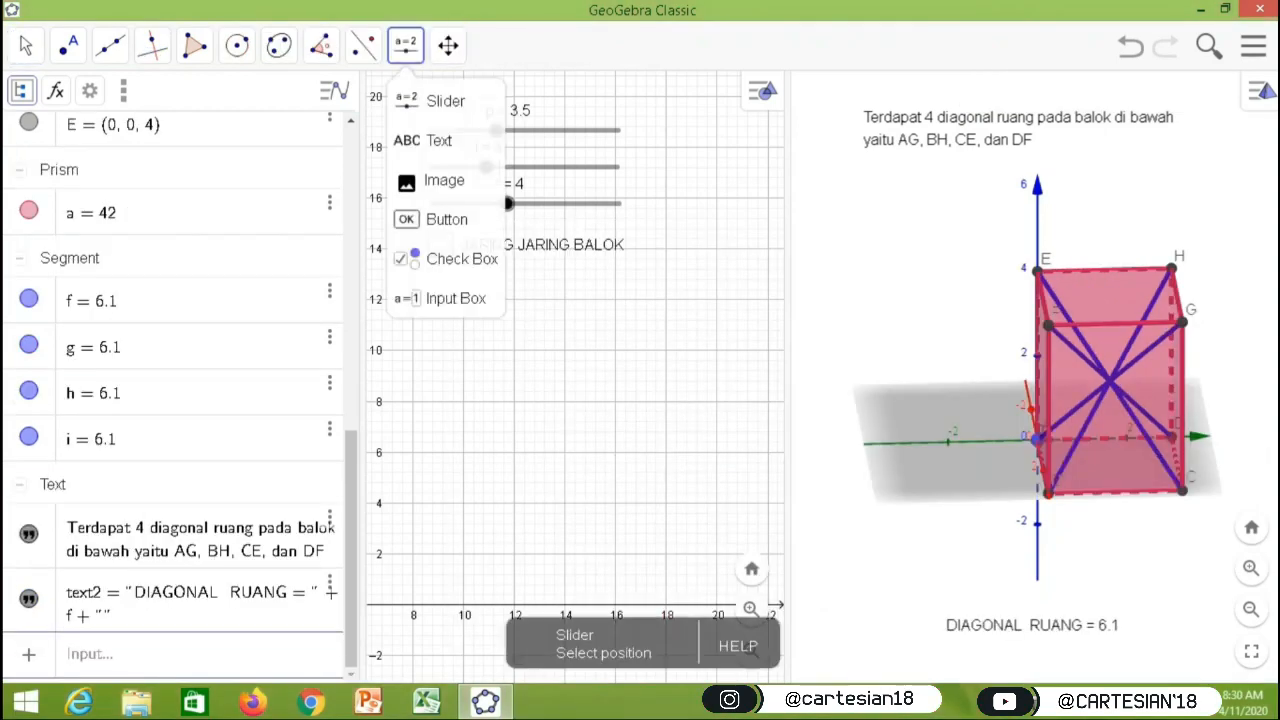
pyautogui.click(446, 259)
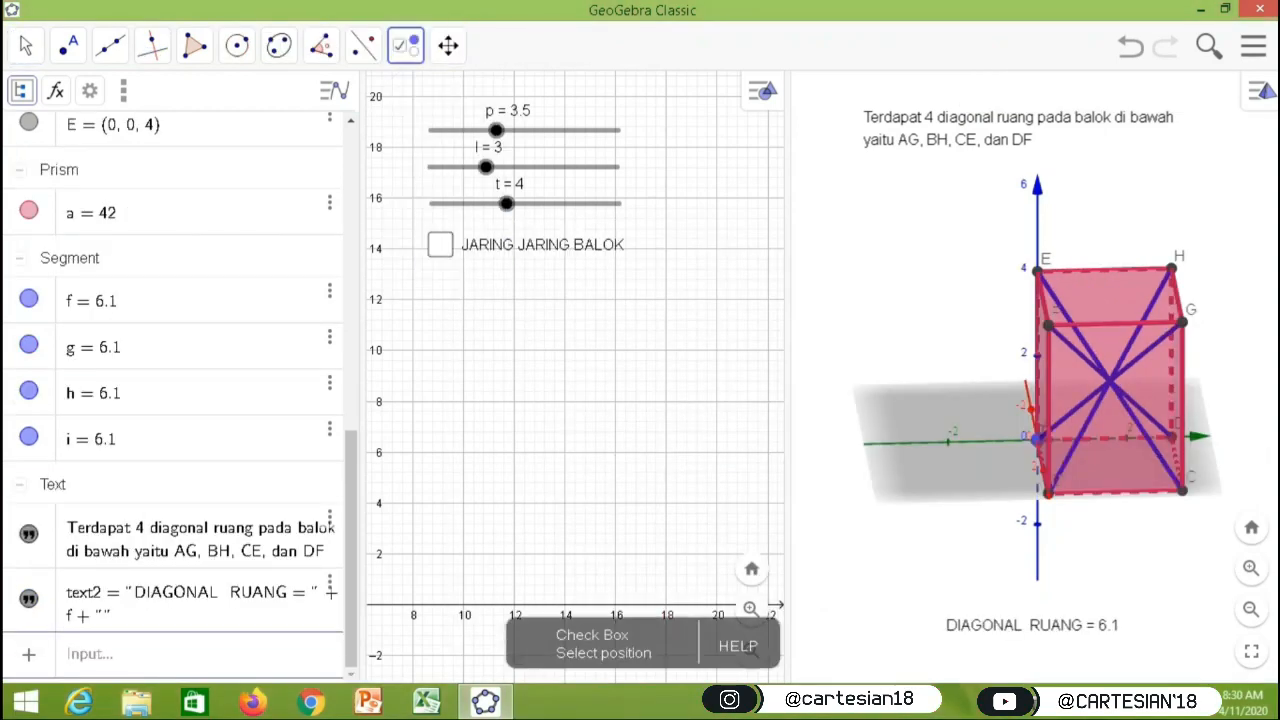
pyautogui.click(440, 295)
pyautogui.write('DIA')
pyautogui.write('GONAL RUANG')
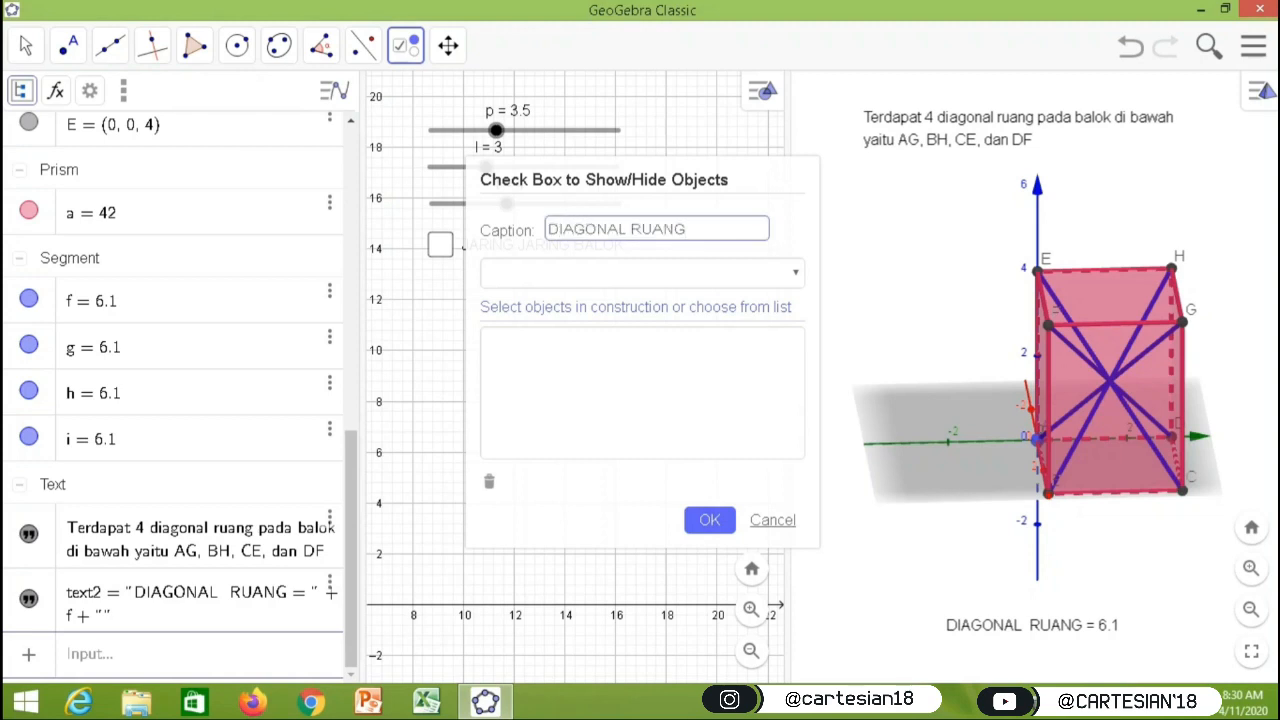
pyautogui.click(641, 272)
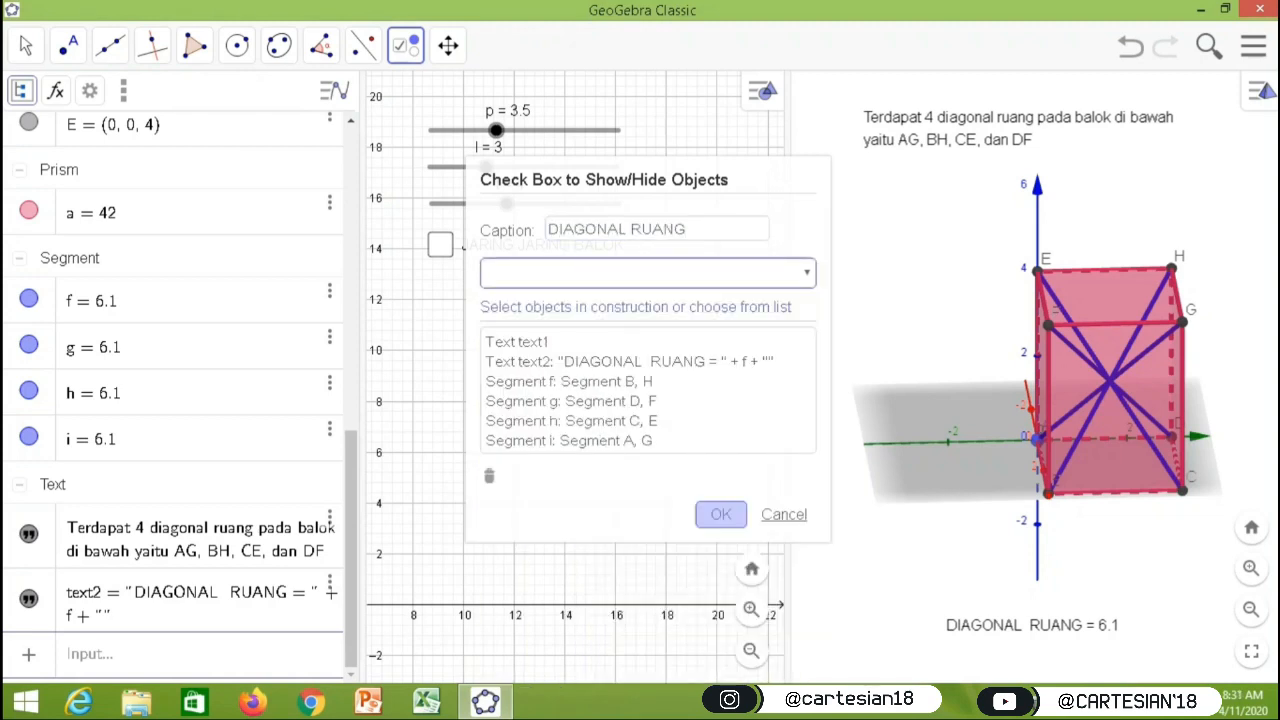
pyautogui.click(721, 514)
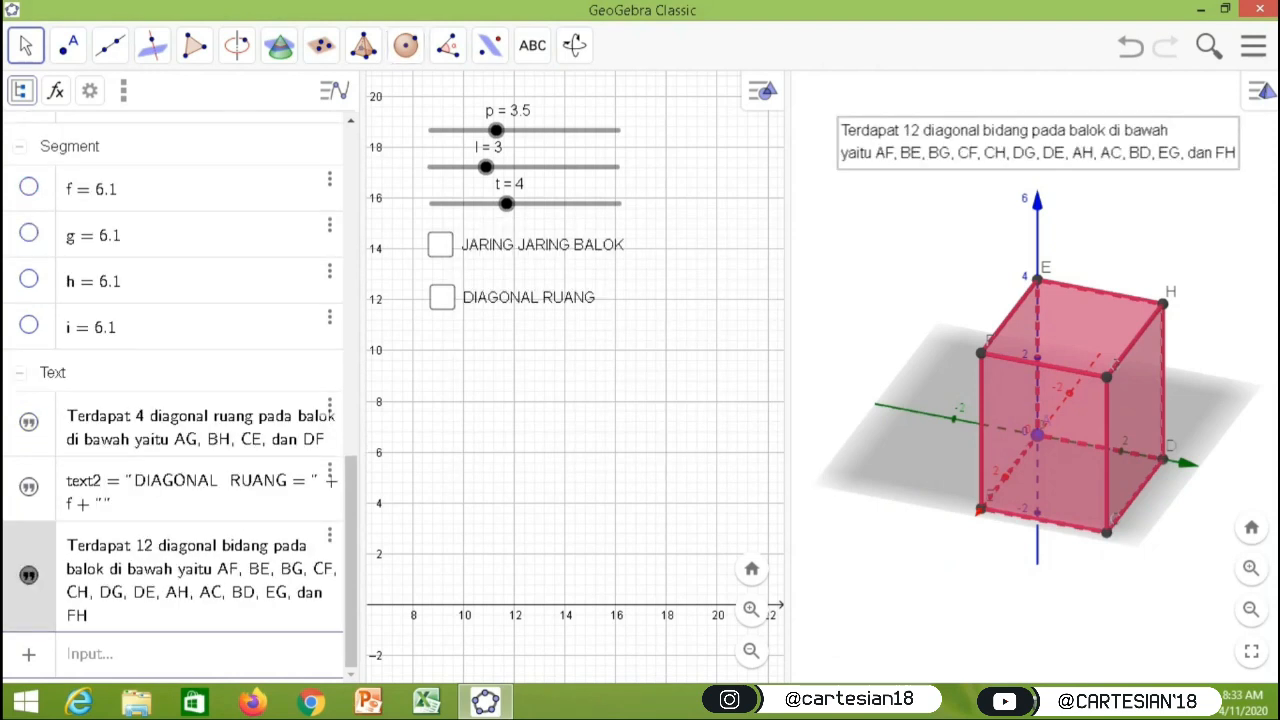
# Step: Draw the face diagonals BG and CF of the prism as segments in the 3D view
pyautogui.click(110, 45)
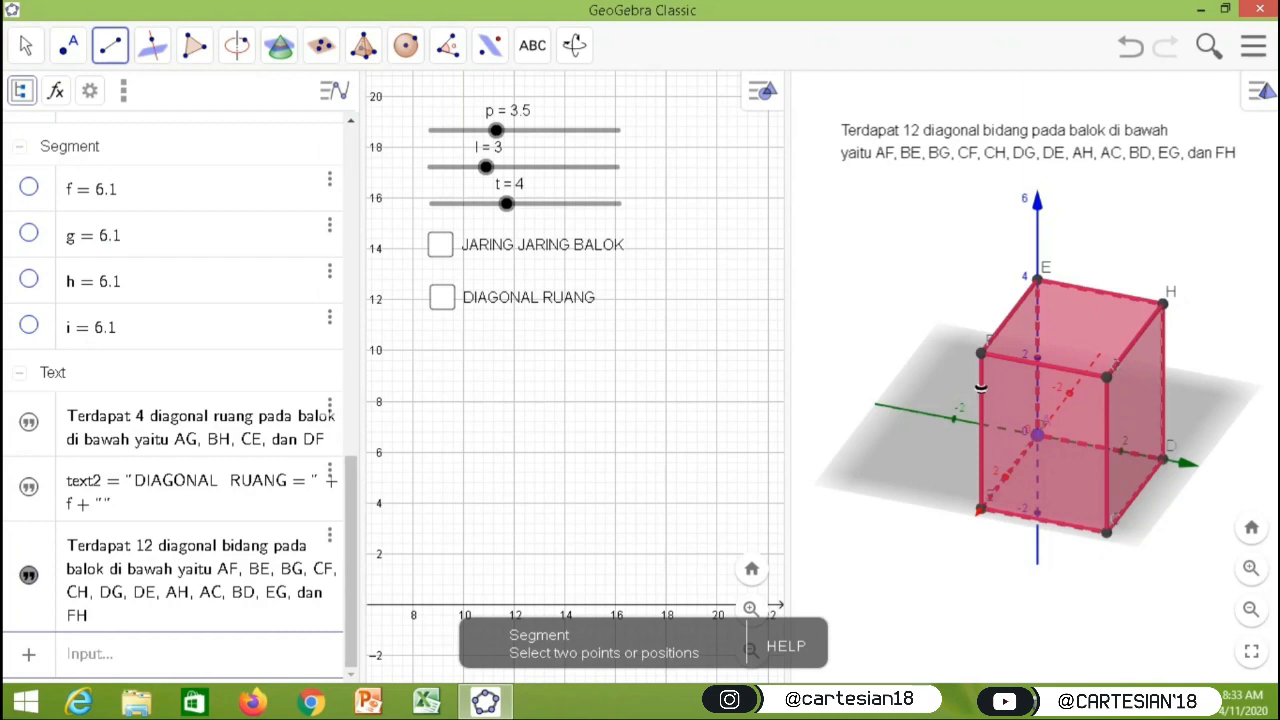
pyautogui.click(980, 508)
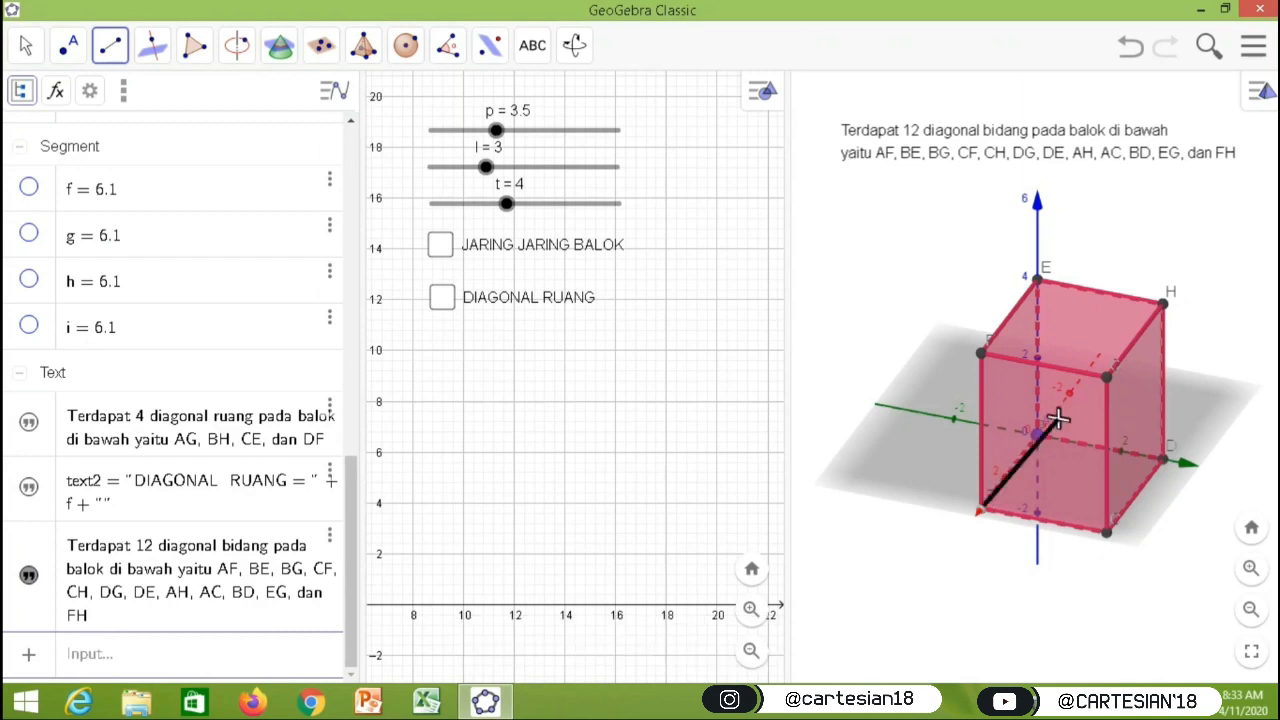
pyautogui.click(1107, 378)
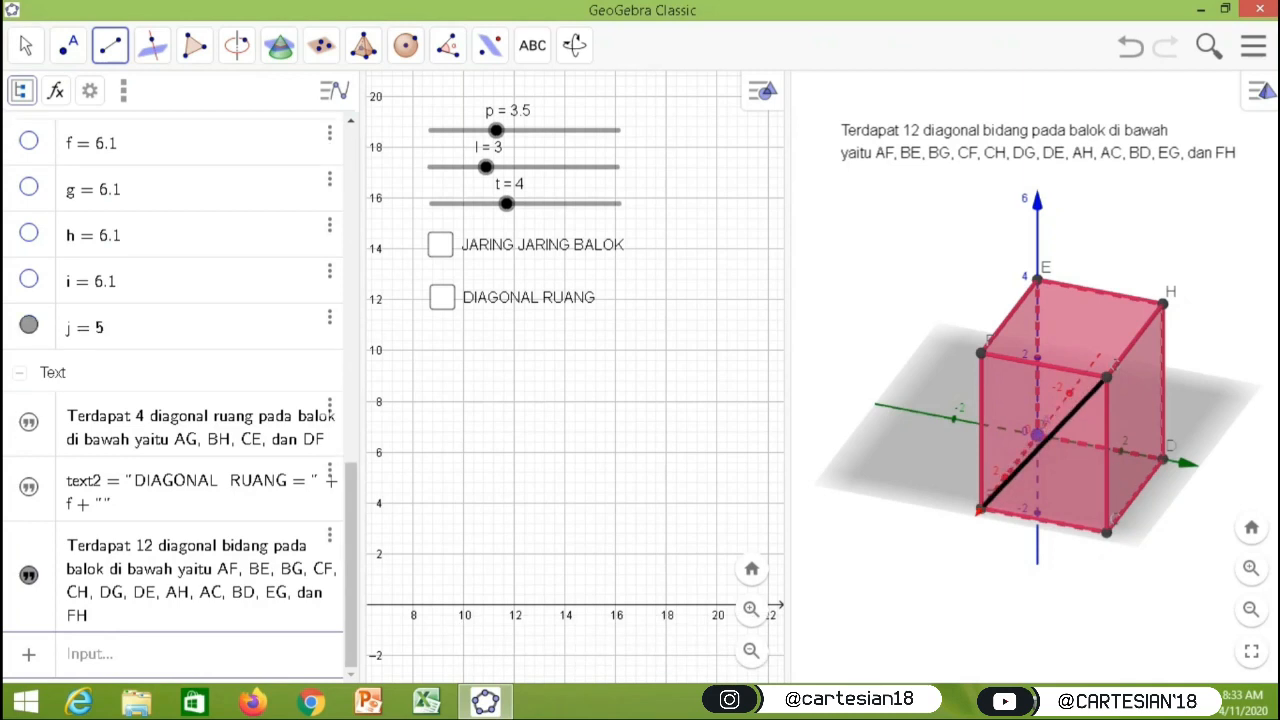
pyautogui.click(1106, 532)
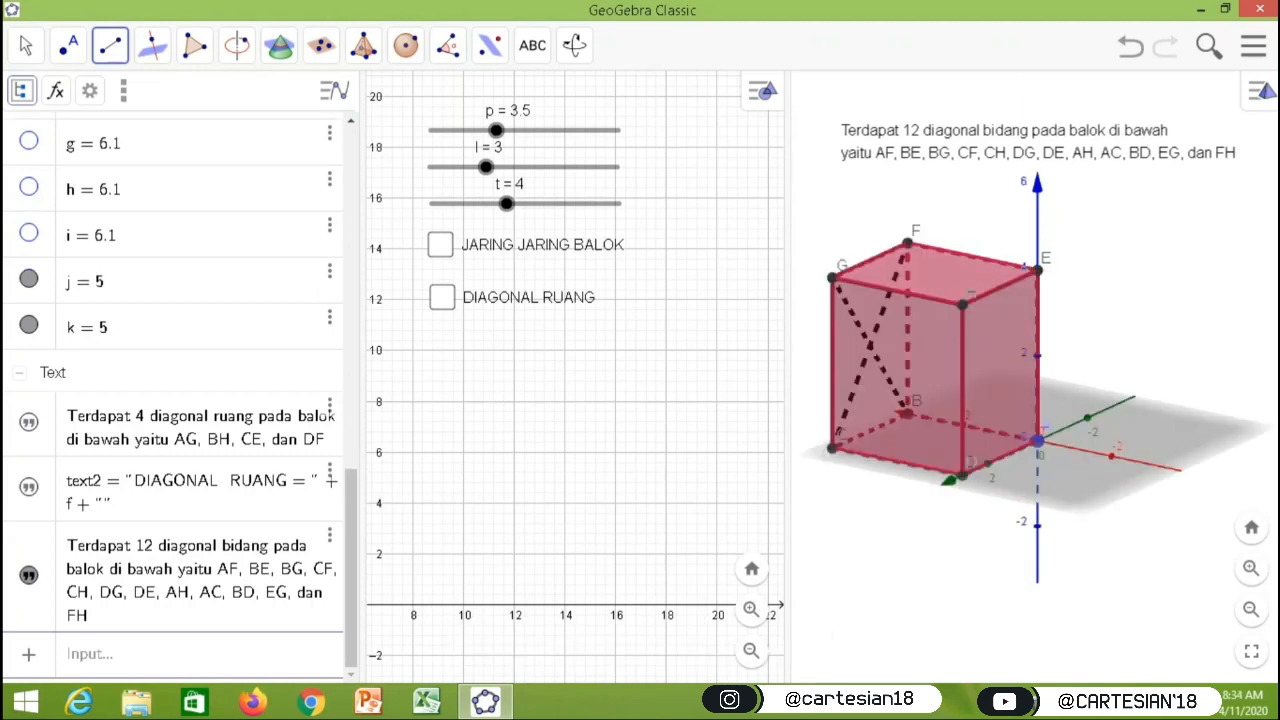
# Step: Draw the face diagonals DE and AH on the opposite face of the prism as segments
pyautogui.click(963, 475)
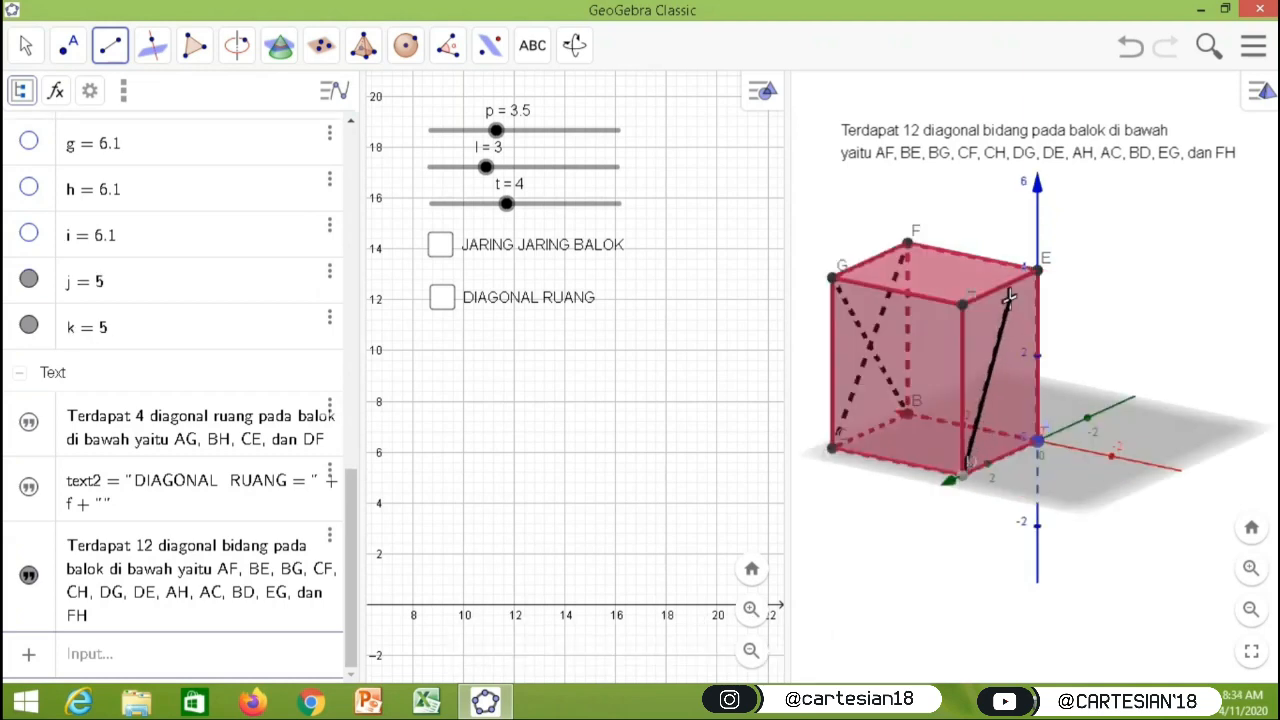
pyautogui.click(1038, 270)
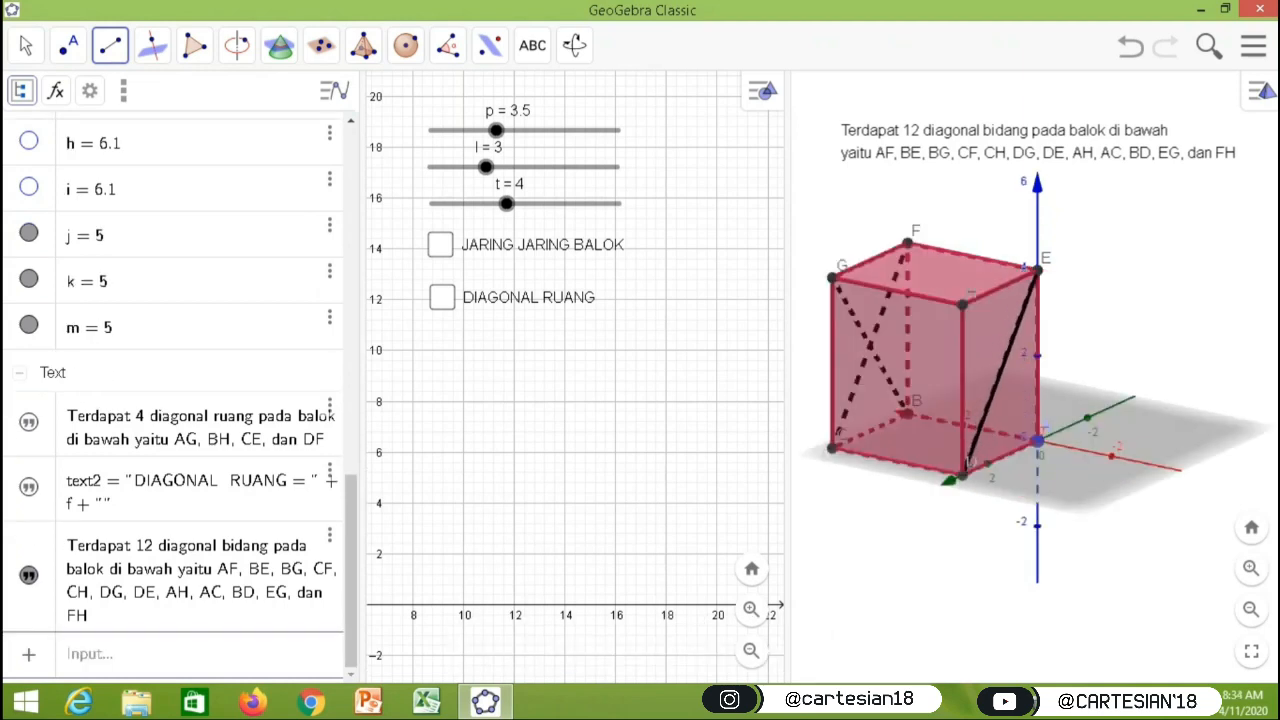
pyautogui.click(1038, 440)
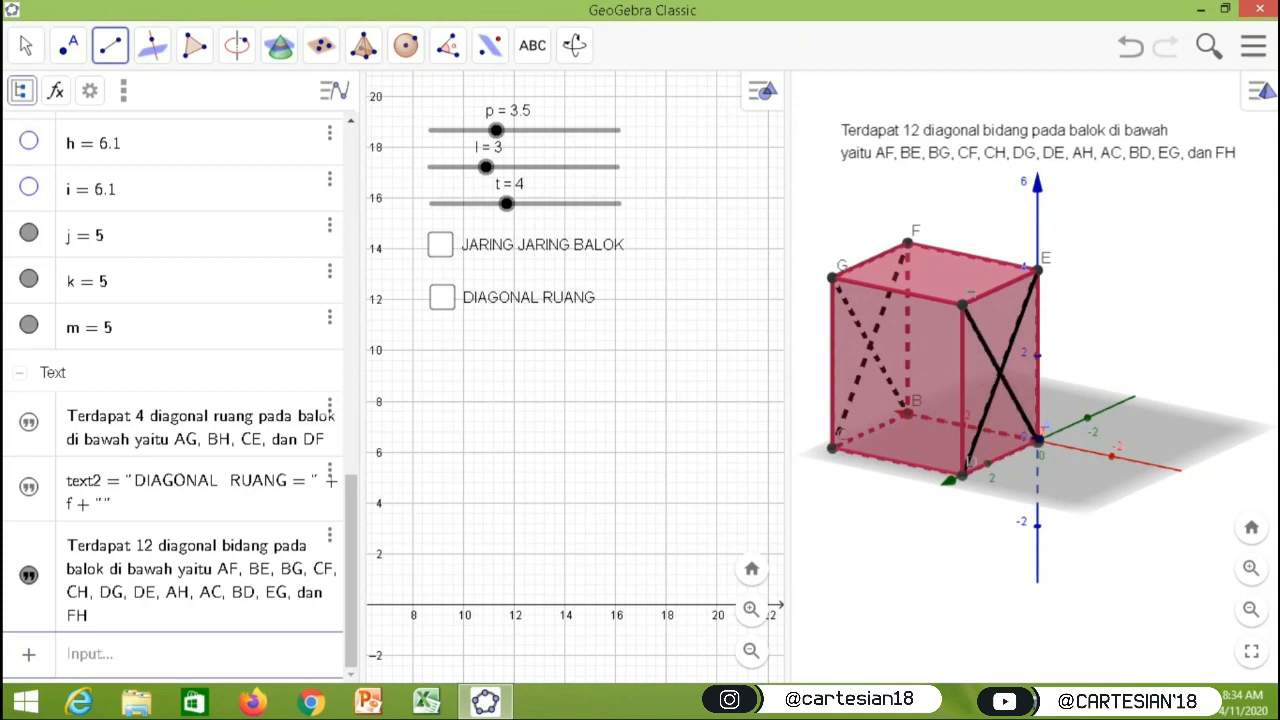
pyautogui.click(26, 45)
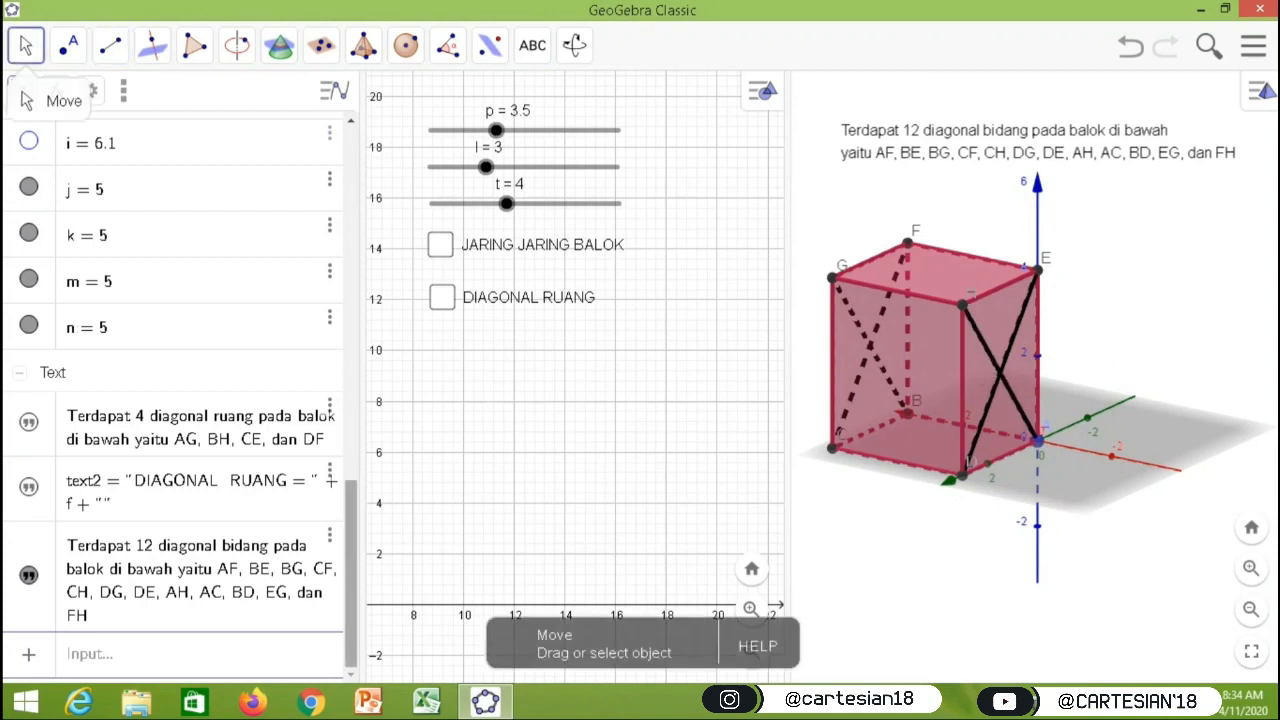
pyautogui.moveTo(350, 545); pyautogui.dragTo(350, 520)
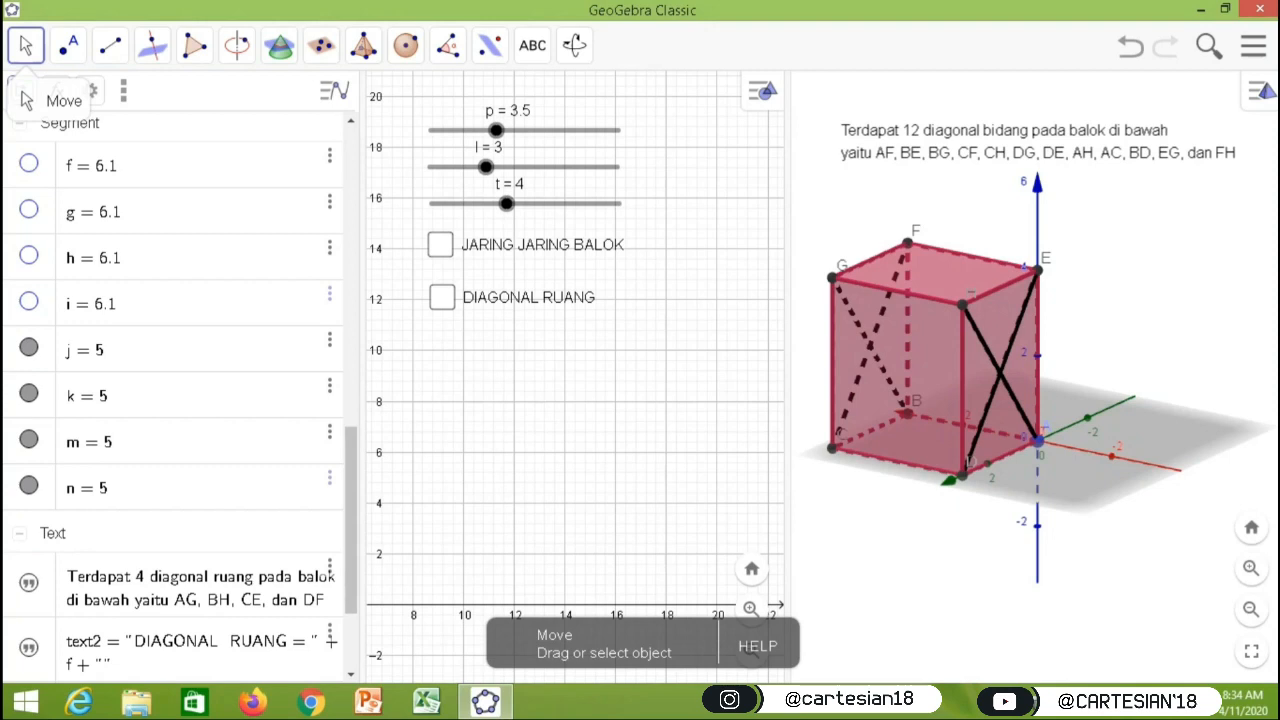
# Step: Add the text "BG = CF = AH = DE = " to the 3D view, followed by the linked value of segment j
pyautogui.click(532, 45)
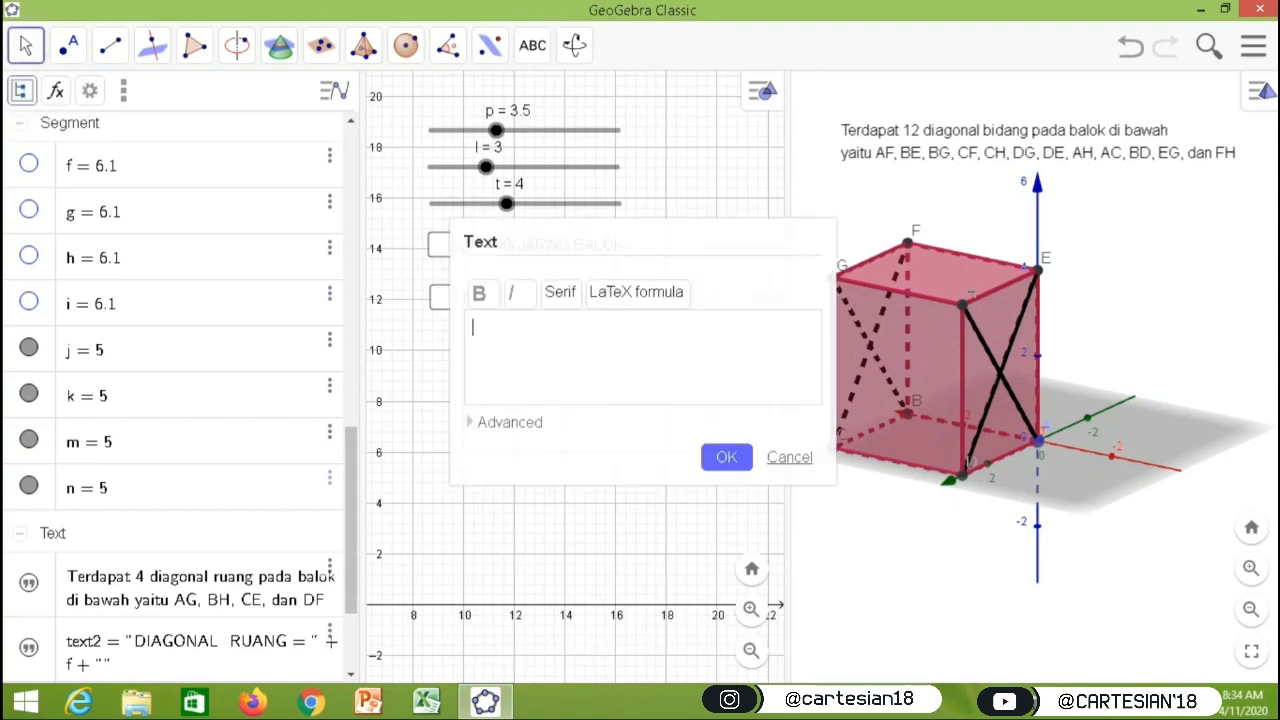
pyautogui.write('BG = CF = AH = DE =')
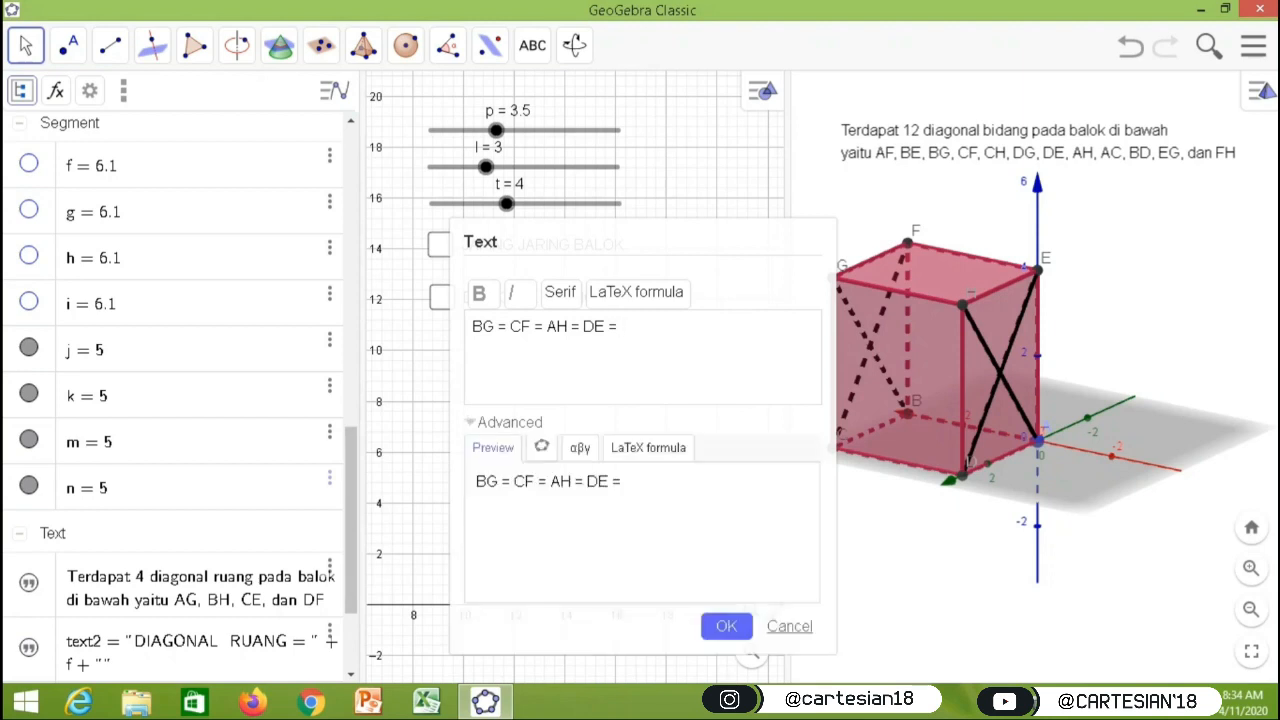
pyautogui.click(541, 447)
pyautogui.scroll(-5, 640, 530)
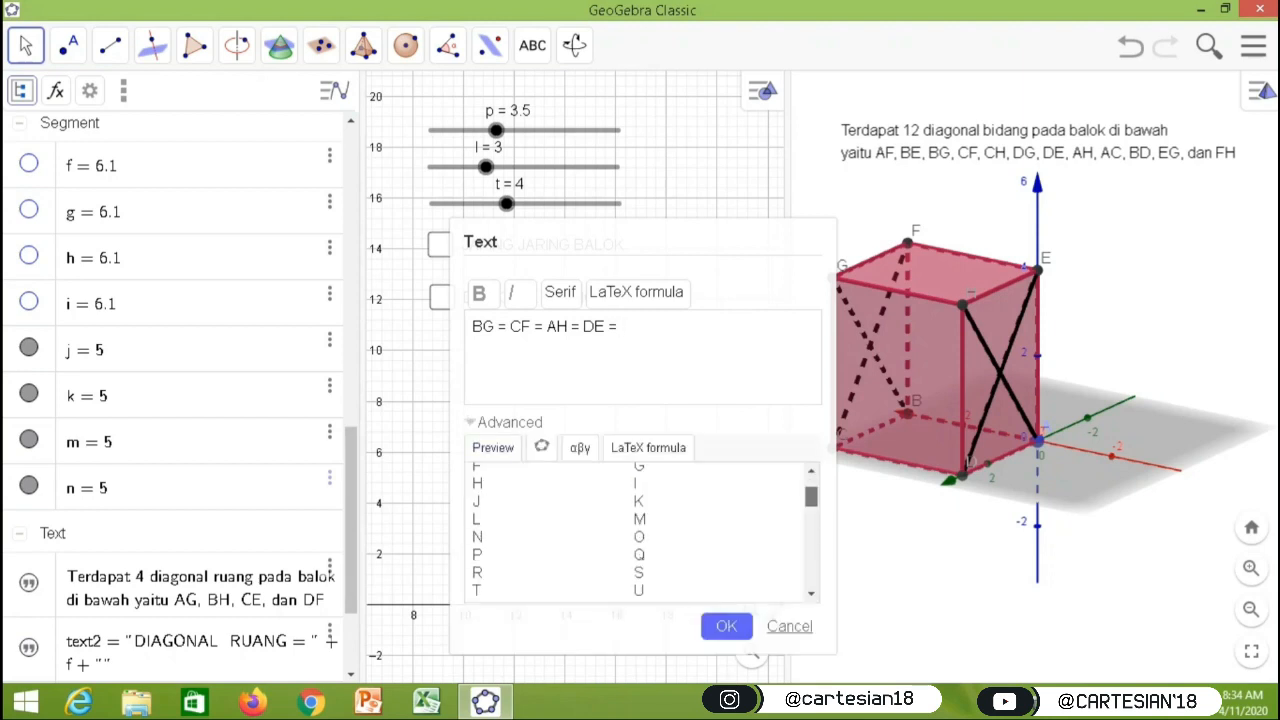
pyautogui.scroll(-6, 640, 530)
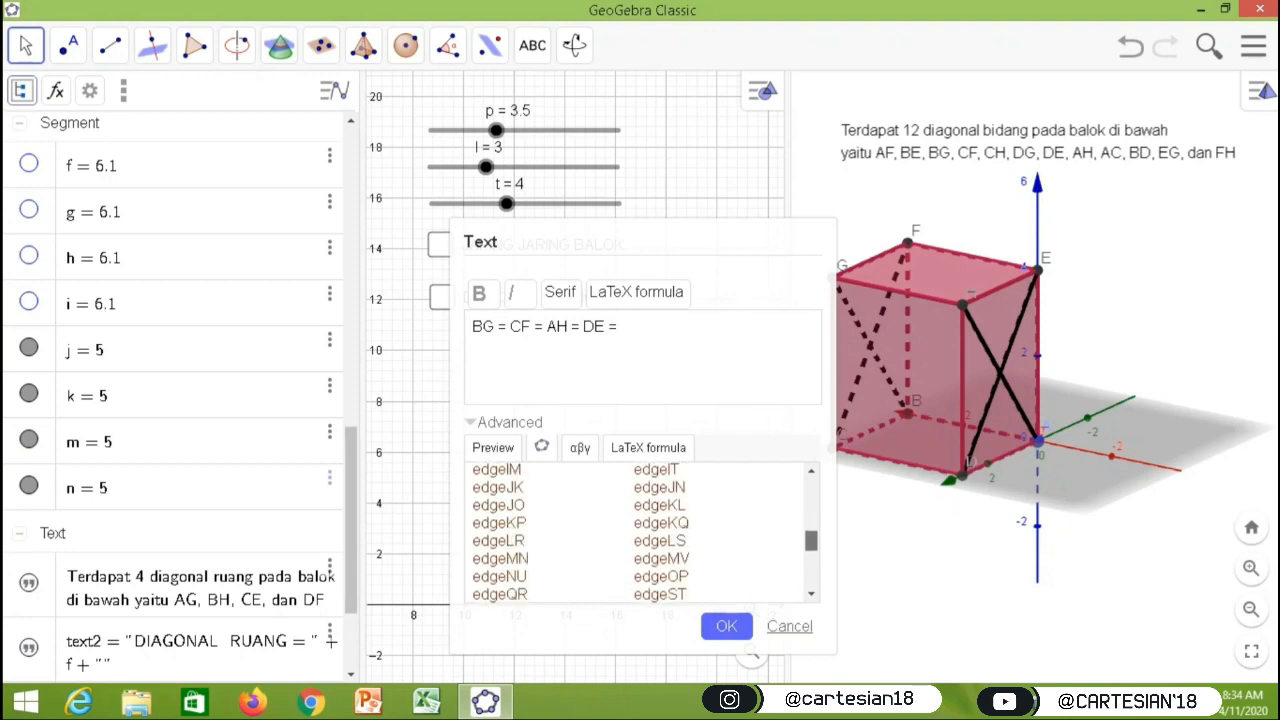
pyautogui.scroll(-2, 640, 530)
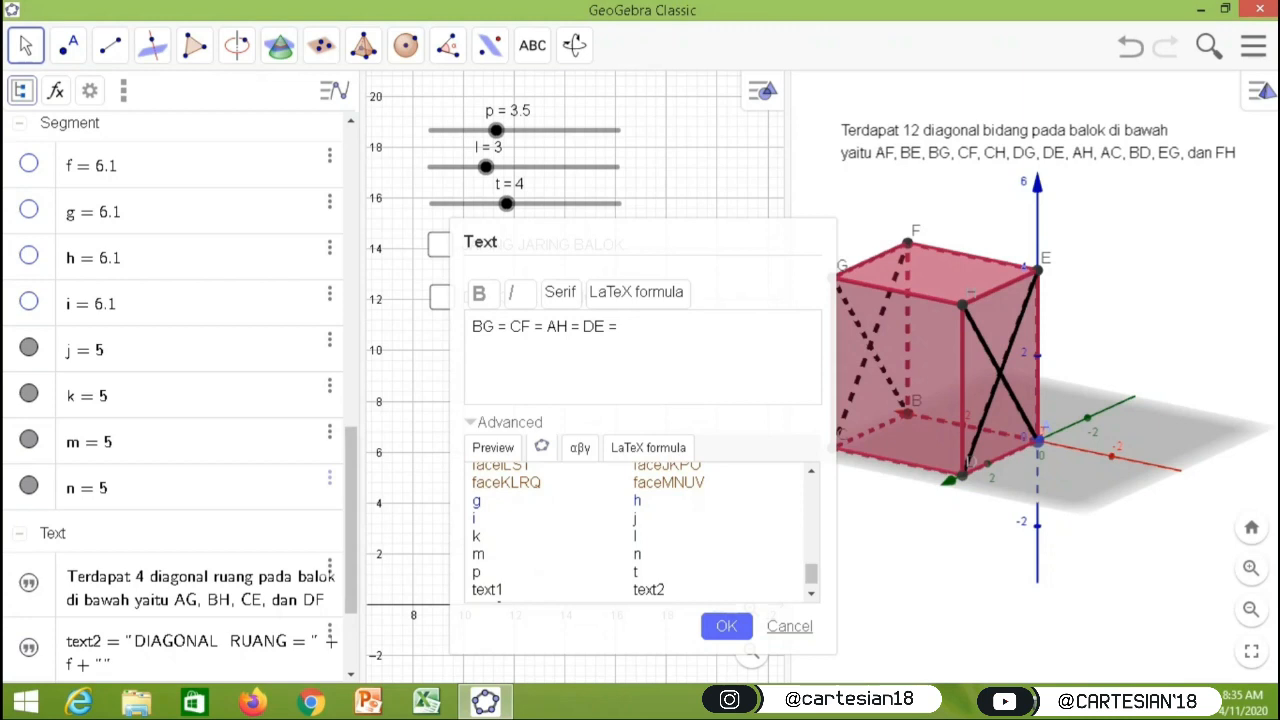
pyautogui.click(635, 519)
pyautogui.click(726, 626)
# Step: Colour the face diagonal segments j, k, m and n red (255, 0, 0)
pyautogui.scroll(2, 180, 400)
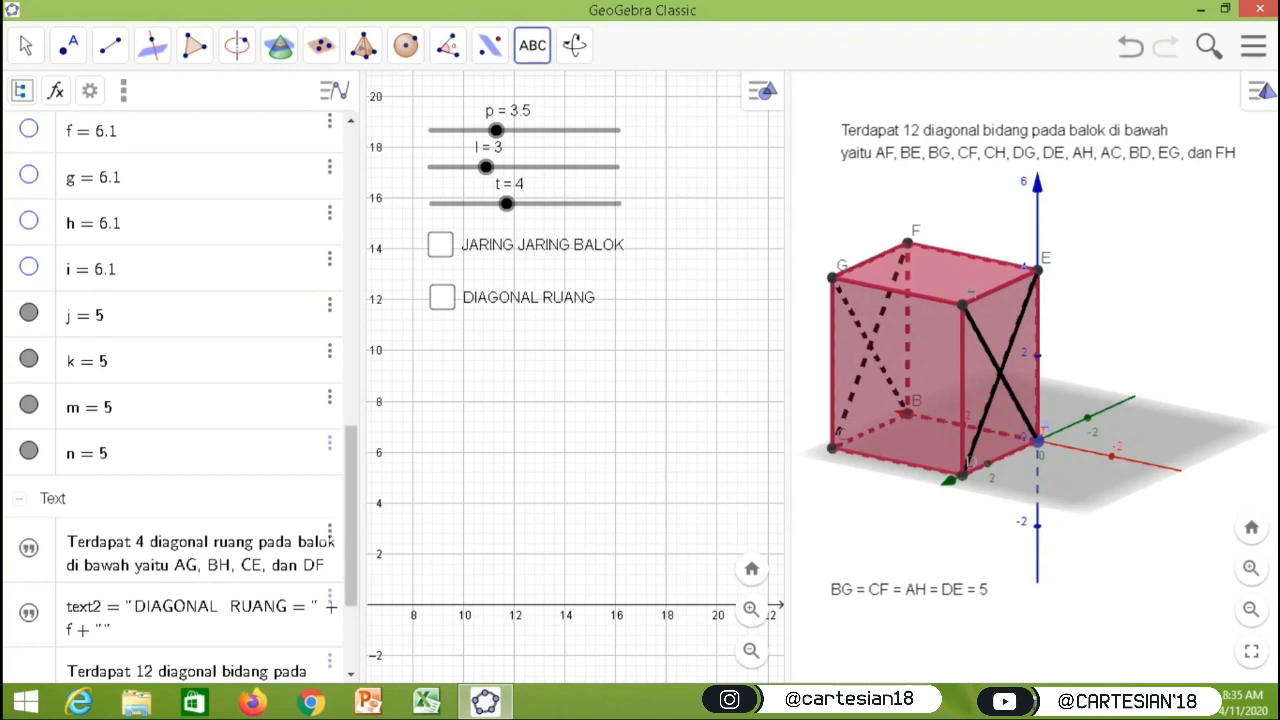
pyautogui.click(329, 304)
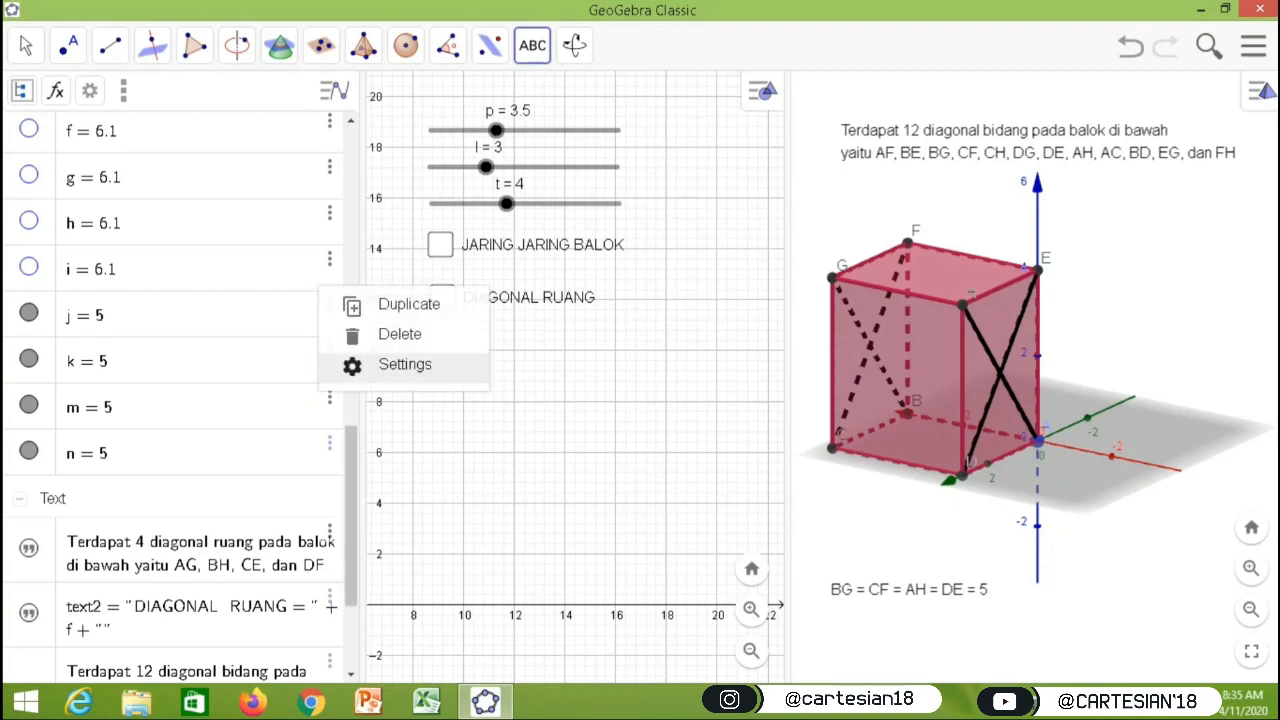
pyautogui.click(405, 364)
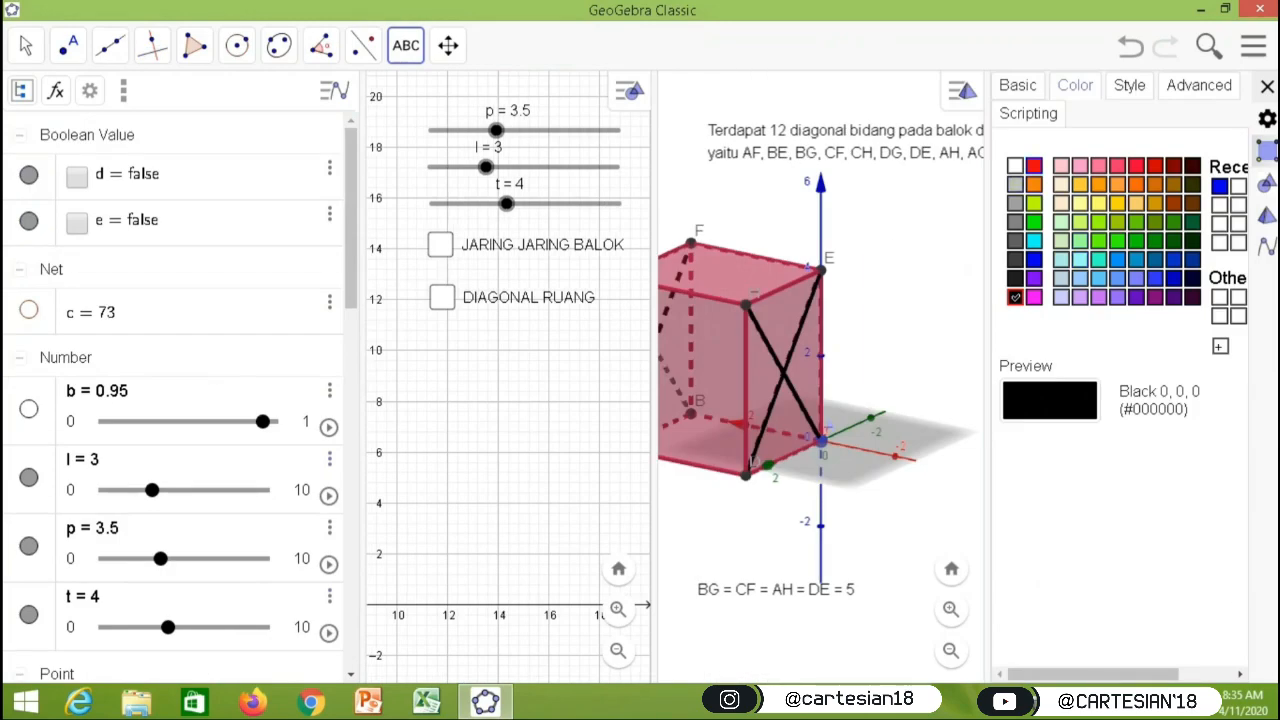
pyautogui.click(1034, 165)
pyautogui.moveTo(350, 218); pyautogui.dragTo(350, 478)
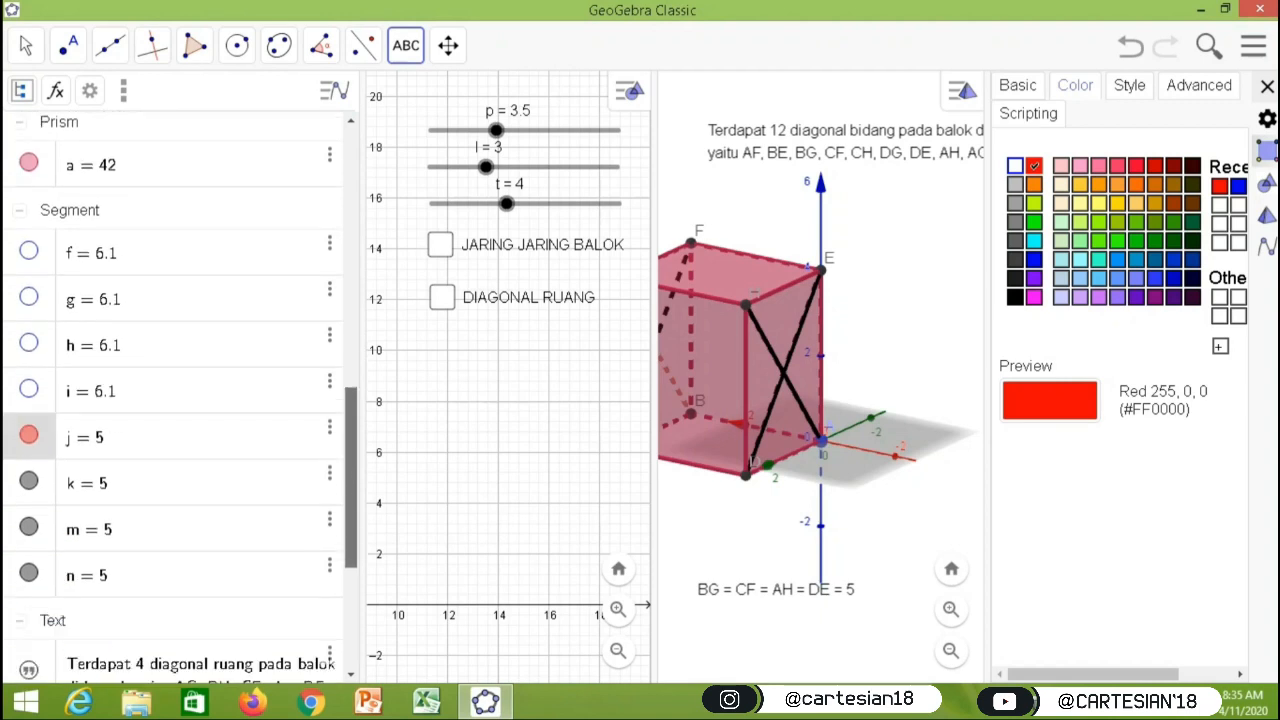
pyautogui.click(87, 483)
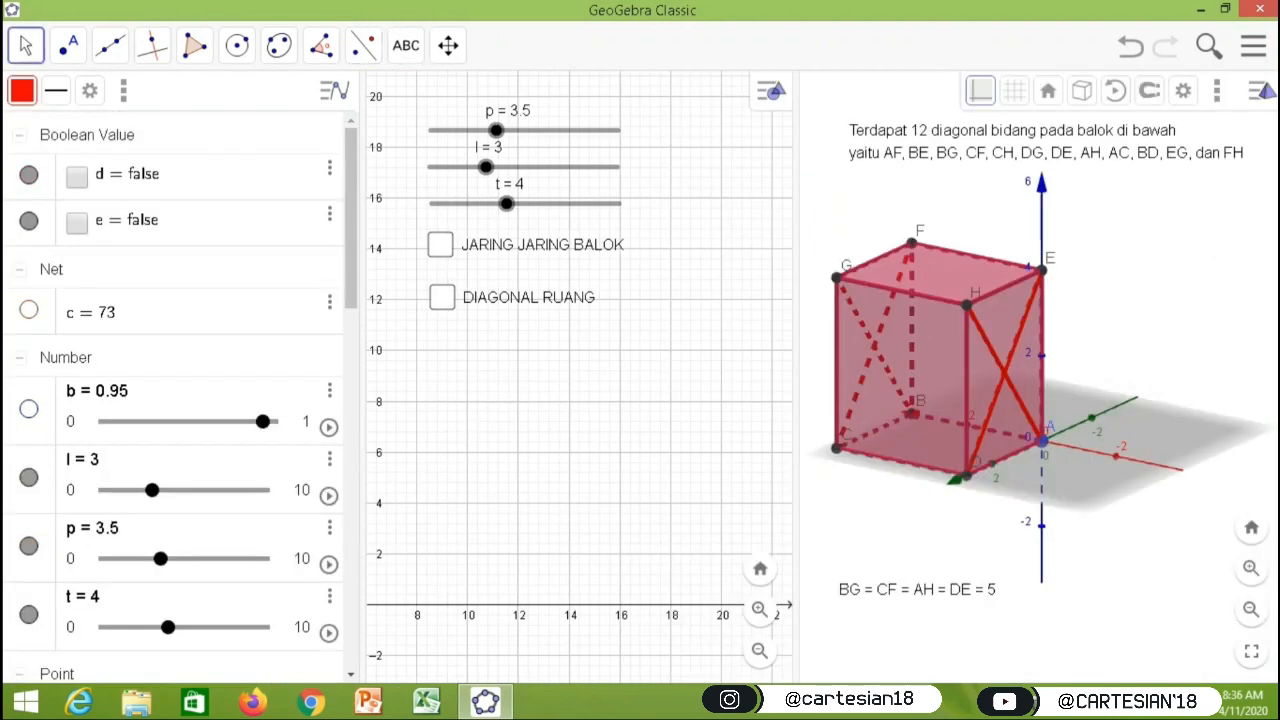
# Step: Activate the Segment tool for drawing the prism's remaining face diagonals
pyautogui.click(110, 45)
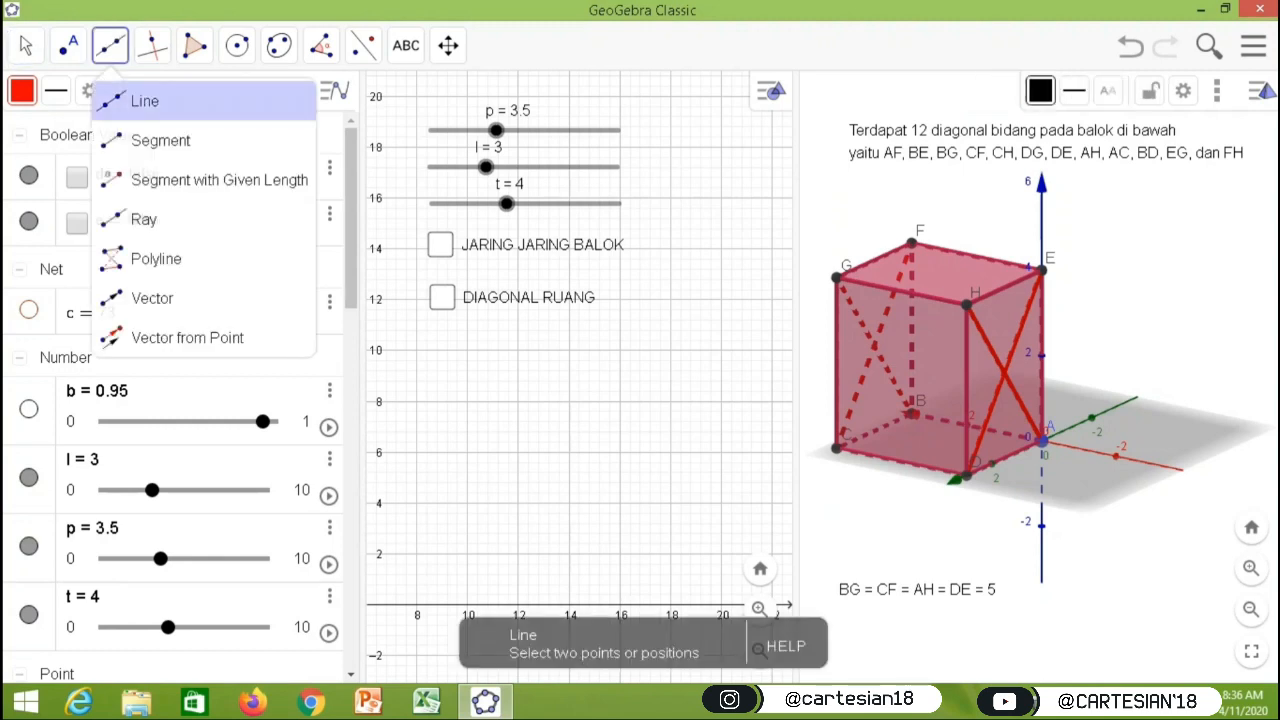
pyautogui.click(158, 140)
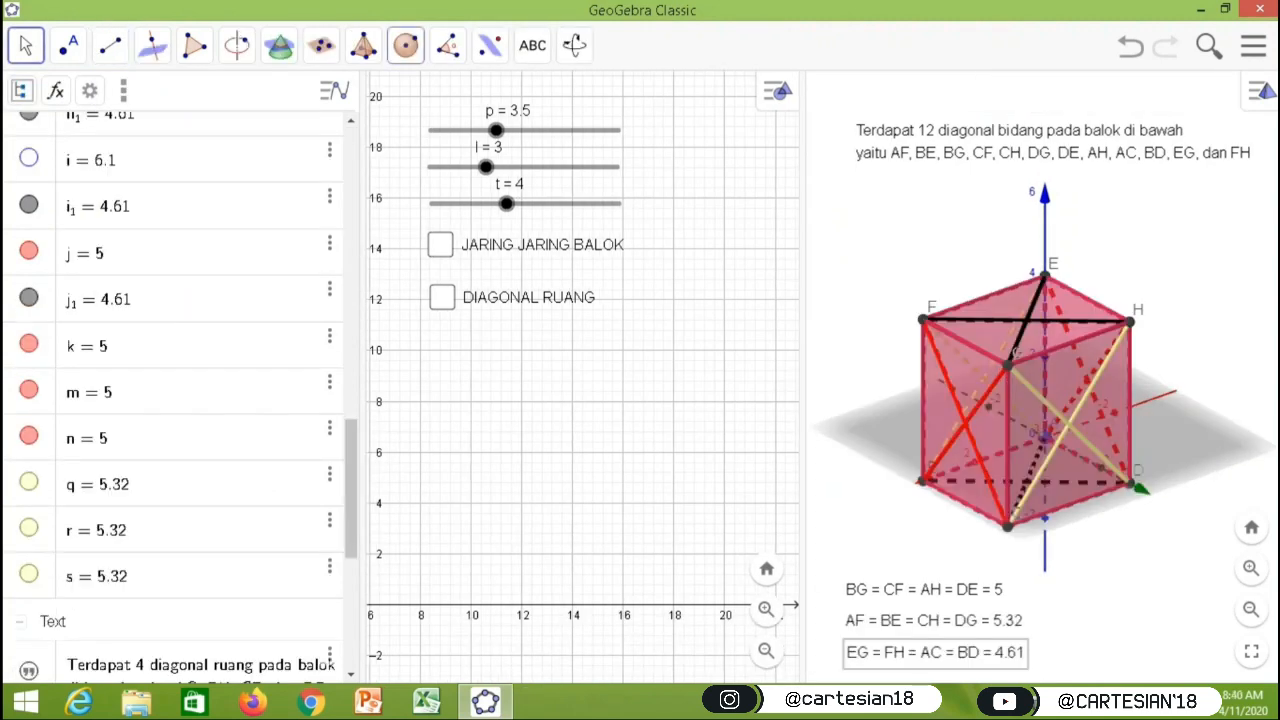
# Step: Set slider t to 4.5 and add a show/hide check box captioned DIAGONAL BIDANG that controls text3 to text6 and the face diagonal segments
pyautogui.moveTo(506, 203); pyautogui.dragTo(516, 203)
pyautogui.click(405, 45)
pyautogui.click(461, 258)
pyautogui.click(466, 160)
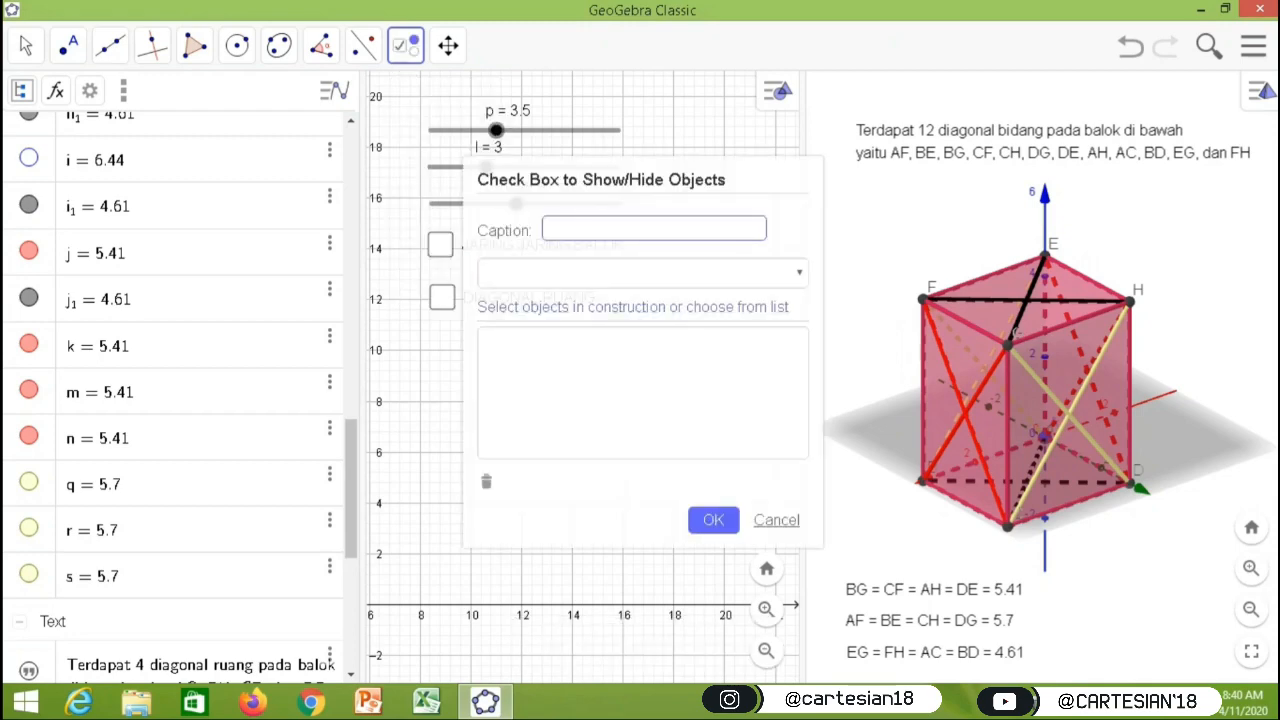
pyautogui.write('DIAGONAL BIDANG')
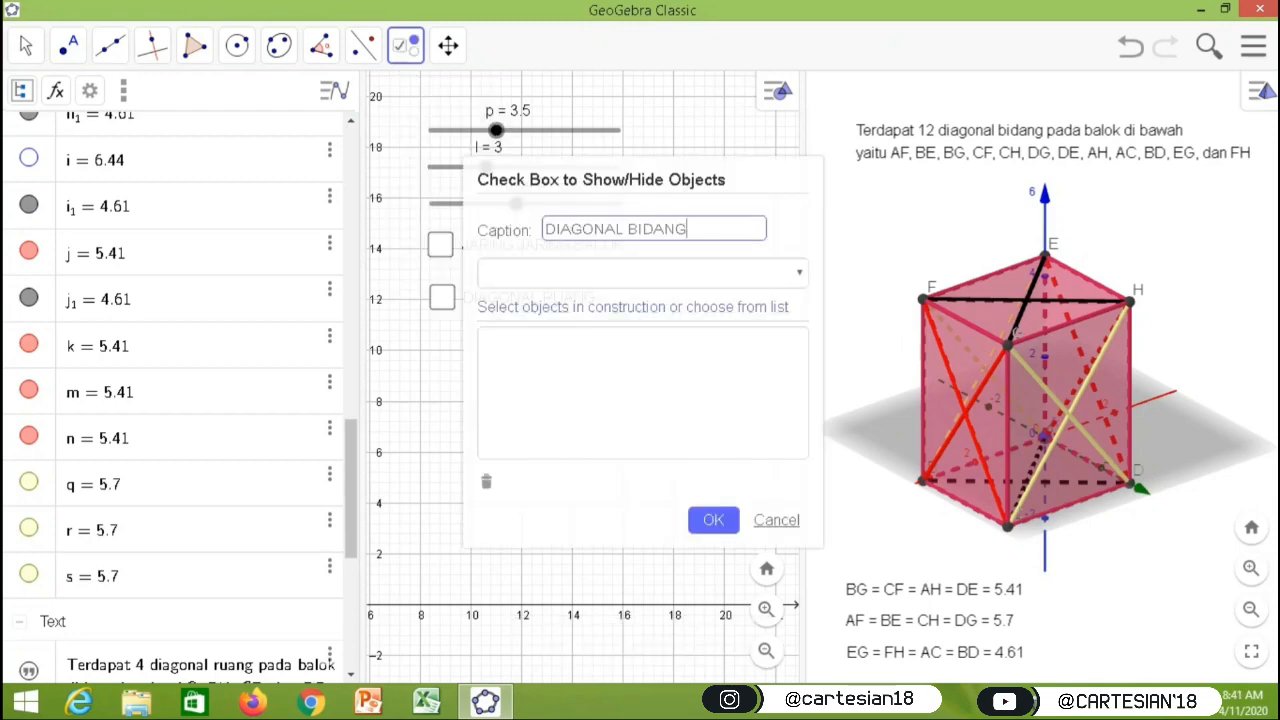
pyautogui.click(798, 272)
pyautogui.moveTo(800, 340); pyautogui.dragTo(800, 630)
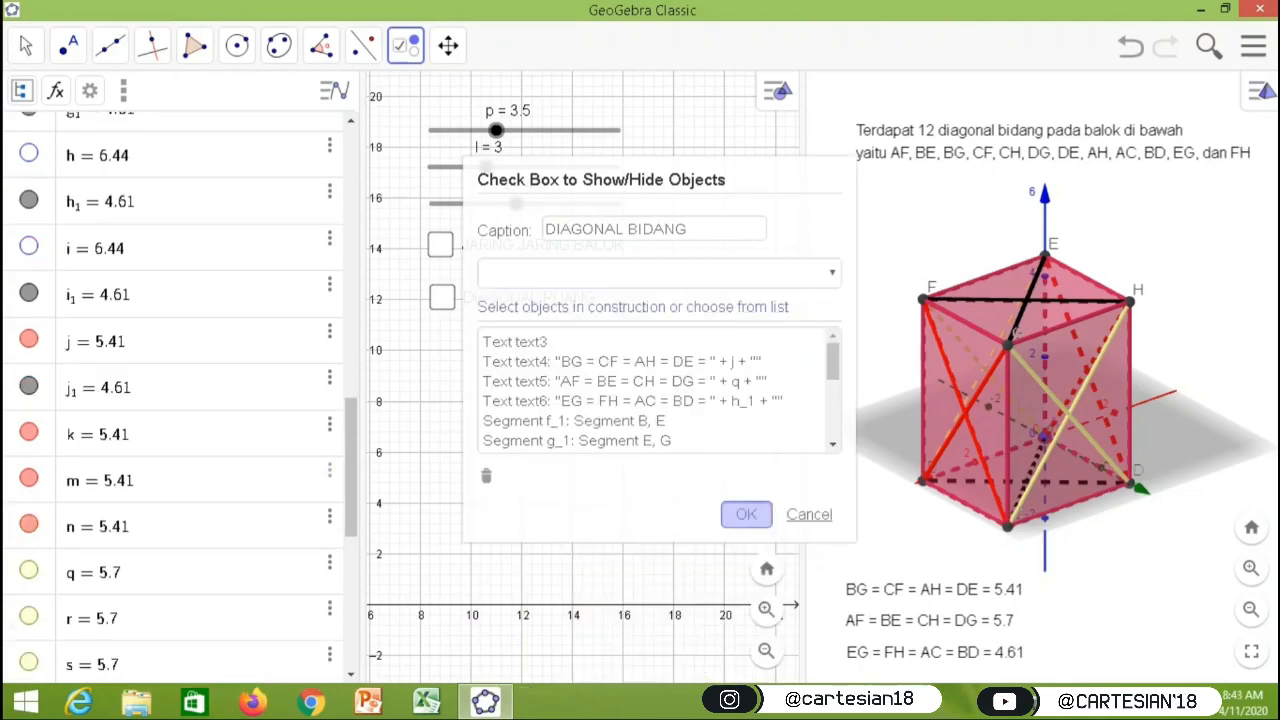
pyautogui.click(746, 514)
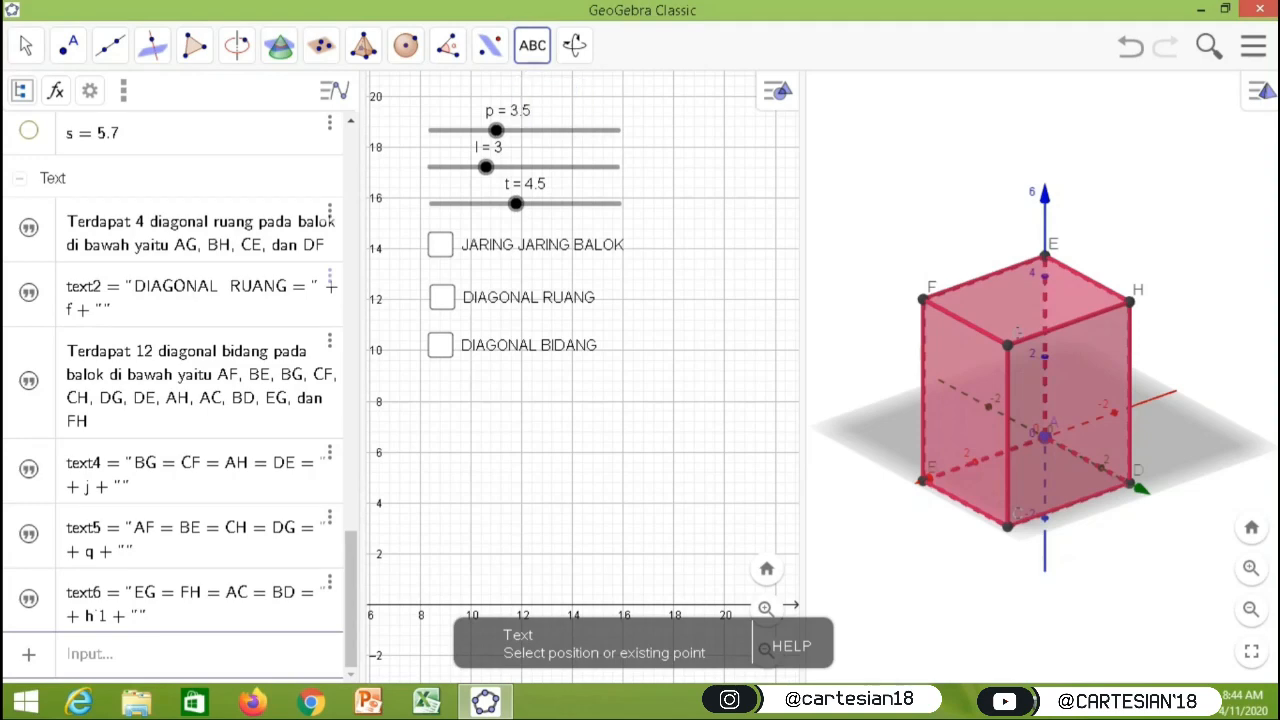
# Step: Add the 3D view text "Terdapat 6 bidang diagonal pada balok di bawah yaitu ABGH, CDEF, BCHE, ADGF, AEGC, BFHD"
pyautogui.write('Terdapat 6 bidang diagonal pada balok di bawah yaitu ABGH, BCHE, CDEF, DAFG, AEGC, BFHD')
pyautogui.click(726, 457)
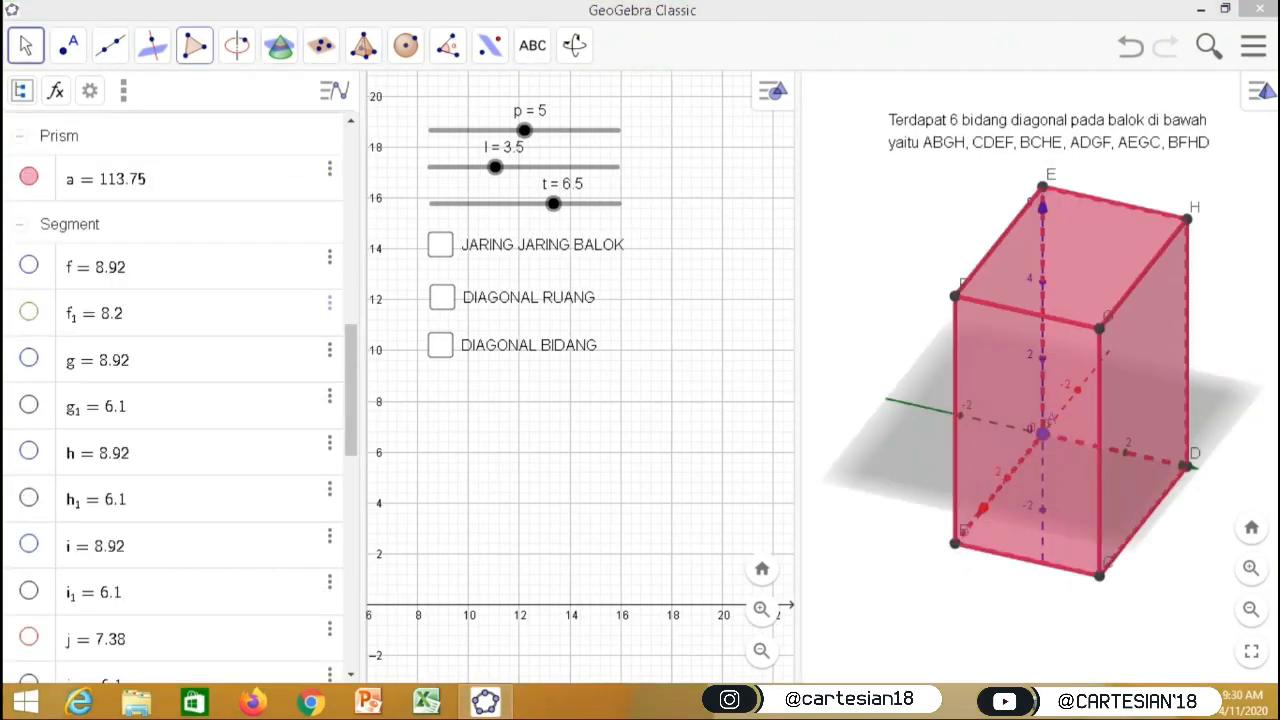
# Step: Draw the diagonal plane CDEF of the prism as a polygon through vertices C, D, E and F
pyautogui.click(195, 45)
pyautogui.click(229, 97)
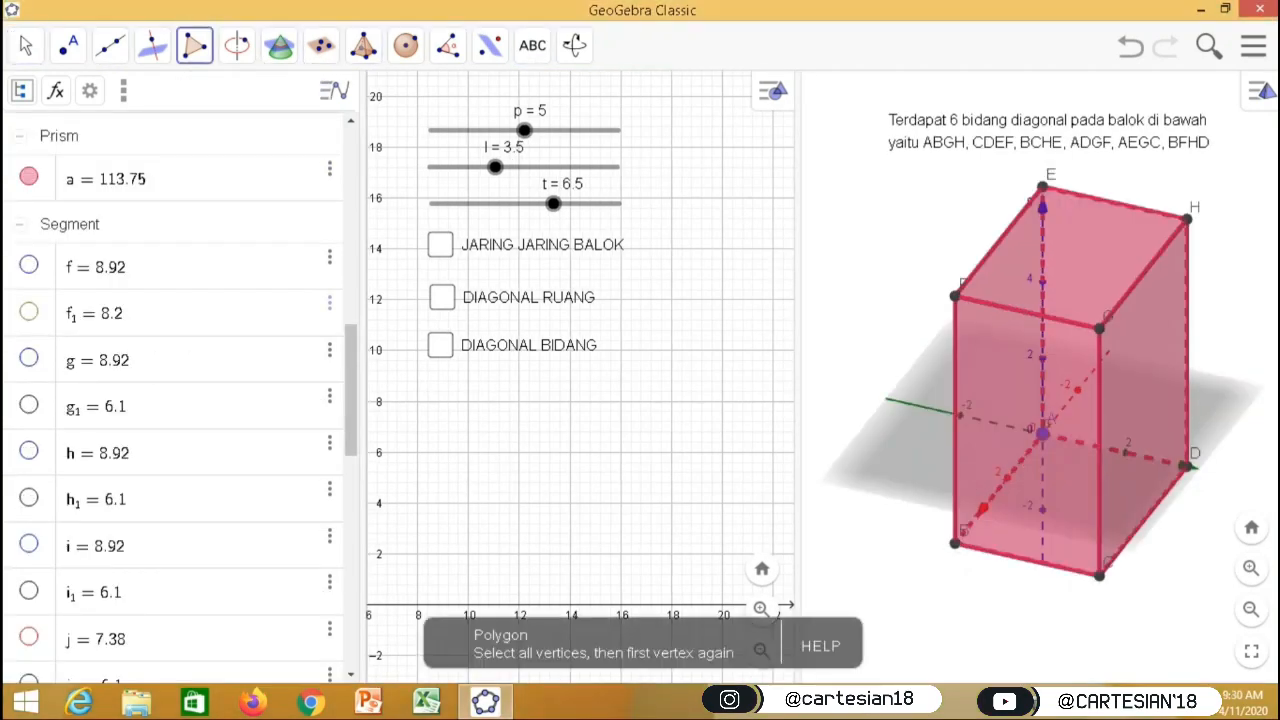
pyautogui.click(1099, 576)
pyautogui.click(1185, 466)
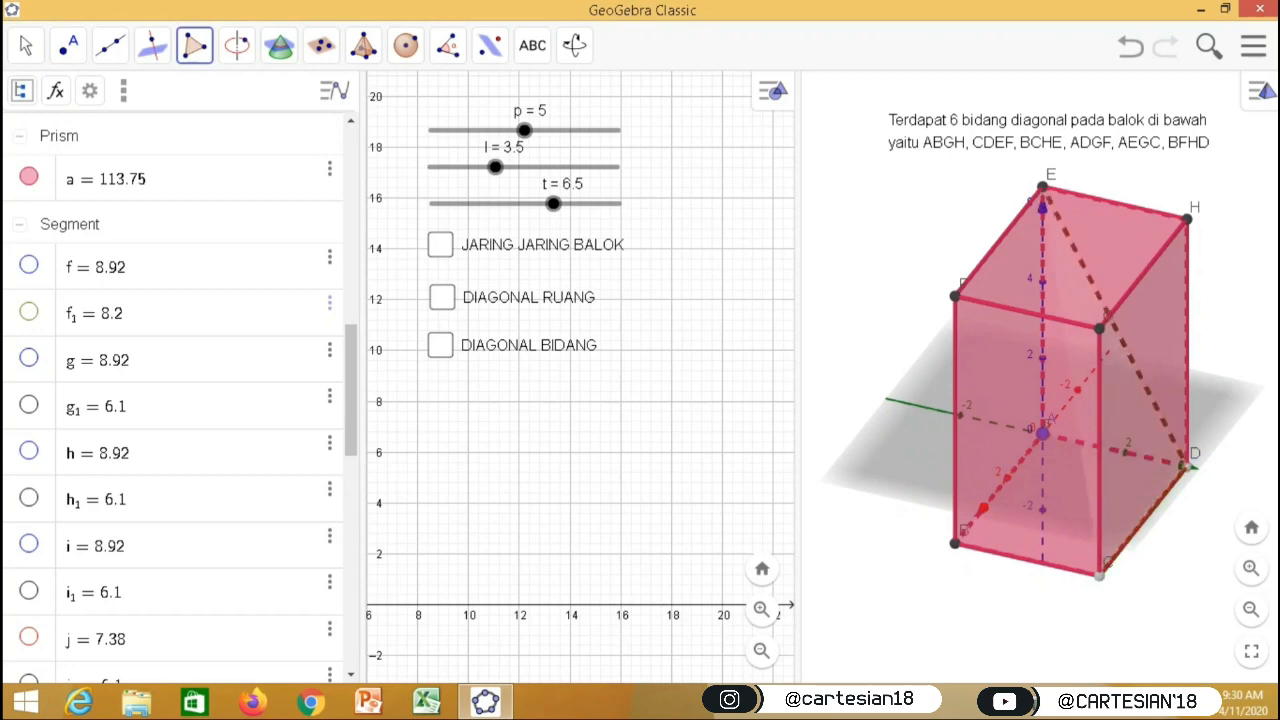
pyautogui.click(1043, 188)
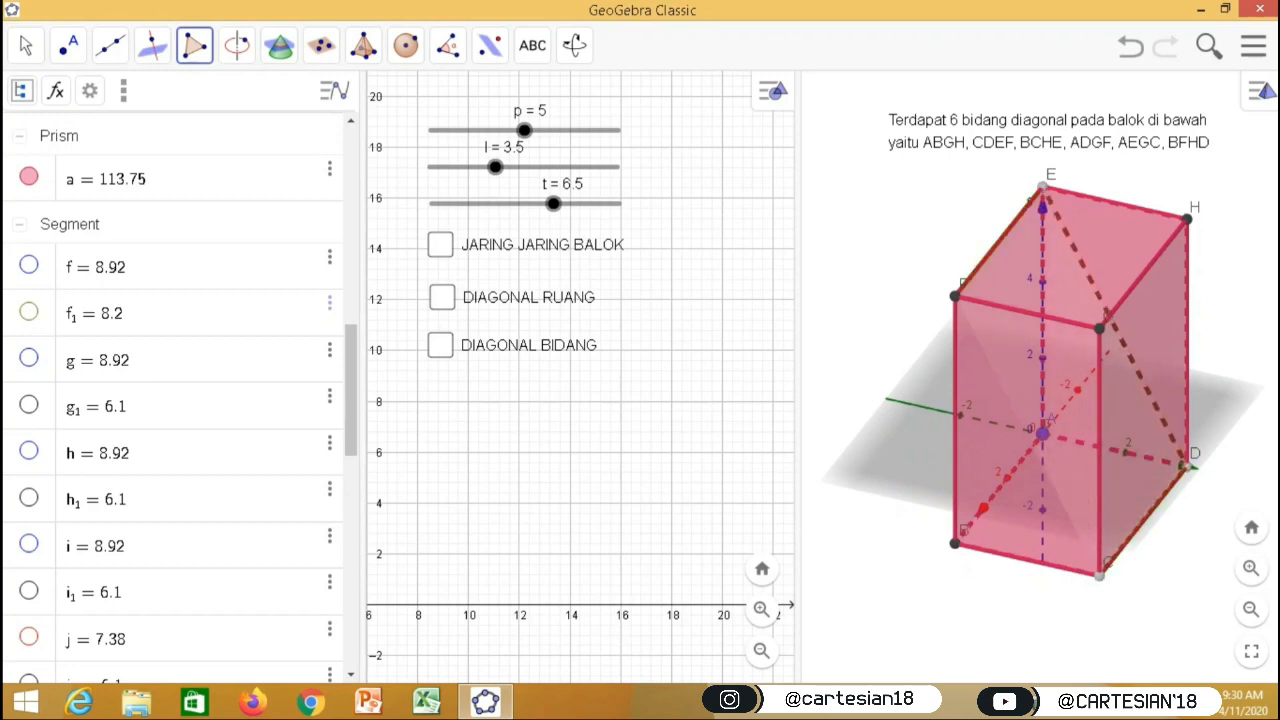
pyautogui.click(955, 296)
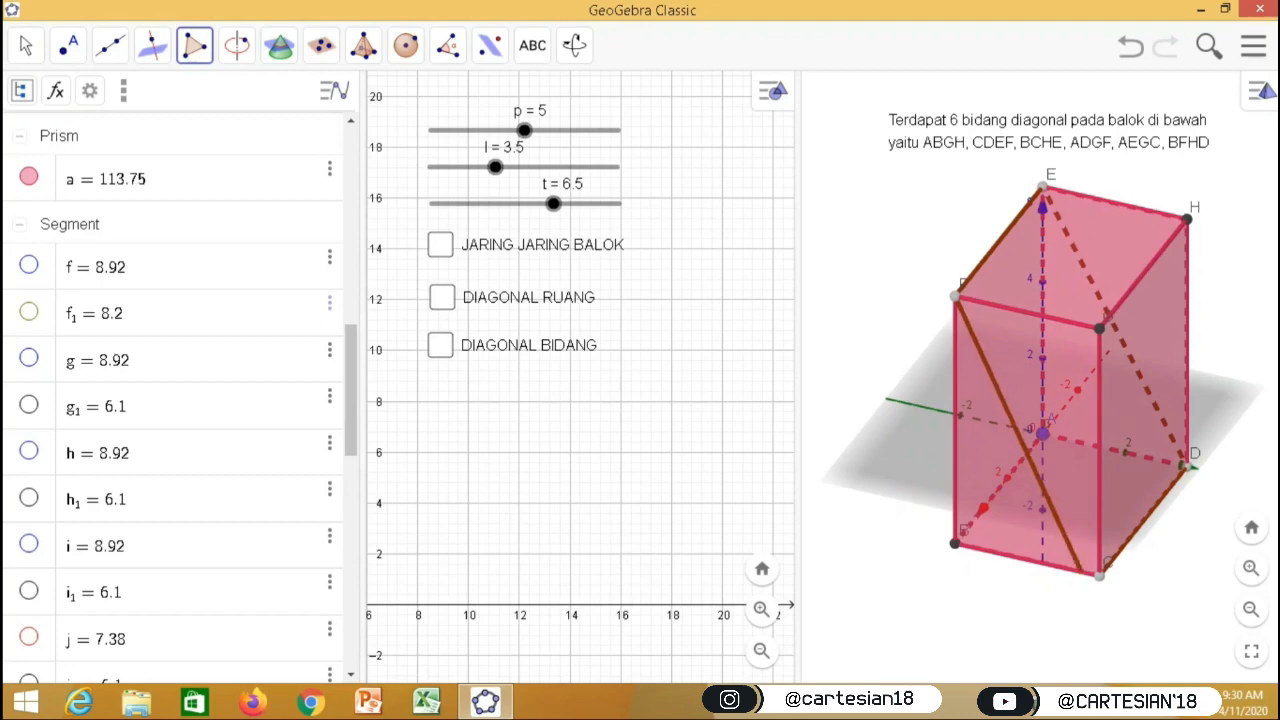
pyautogui.click(1099, 575)
pyautogui.press('Escape')
# Step: Draw the crossing diagonal plane ABGH as a polygon through vertices B, G, H and A
pyautogui.moveTo(1080, 390); pyautogui.dragTo(1116, 380)
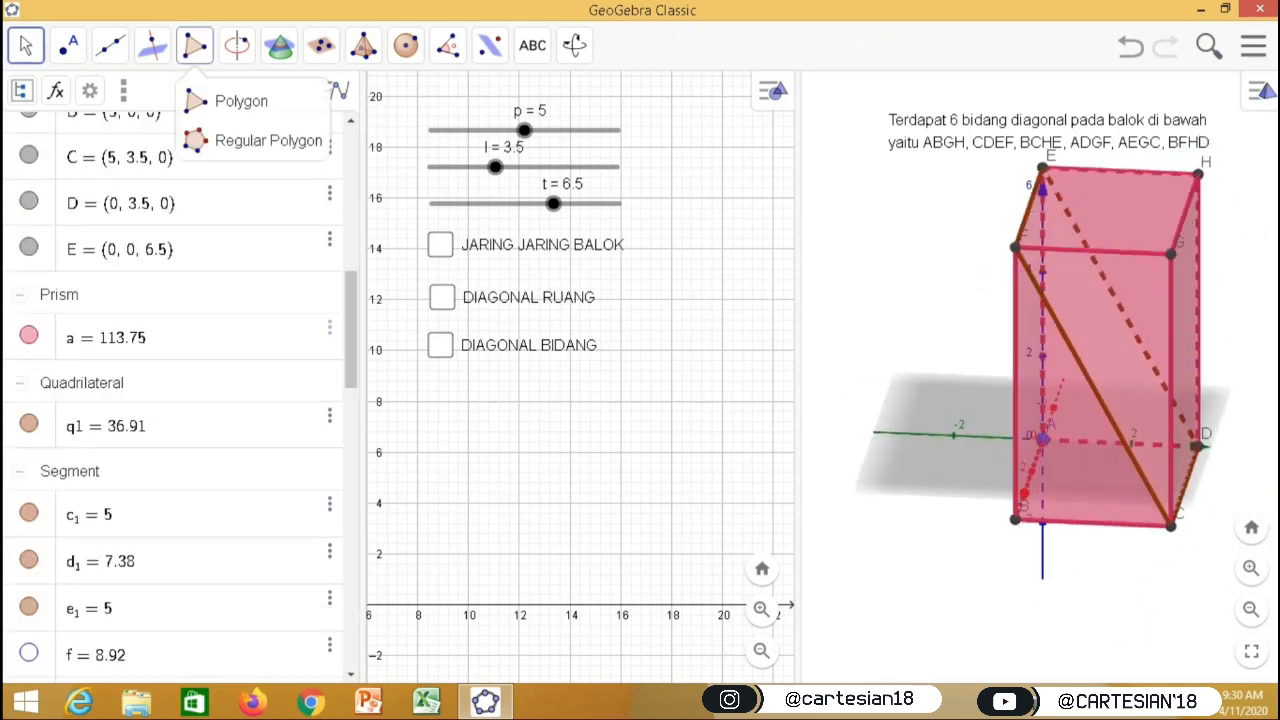
pyautogui.click(194, 45)
pyautogui.click(243, 100)
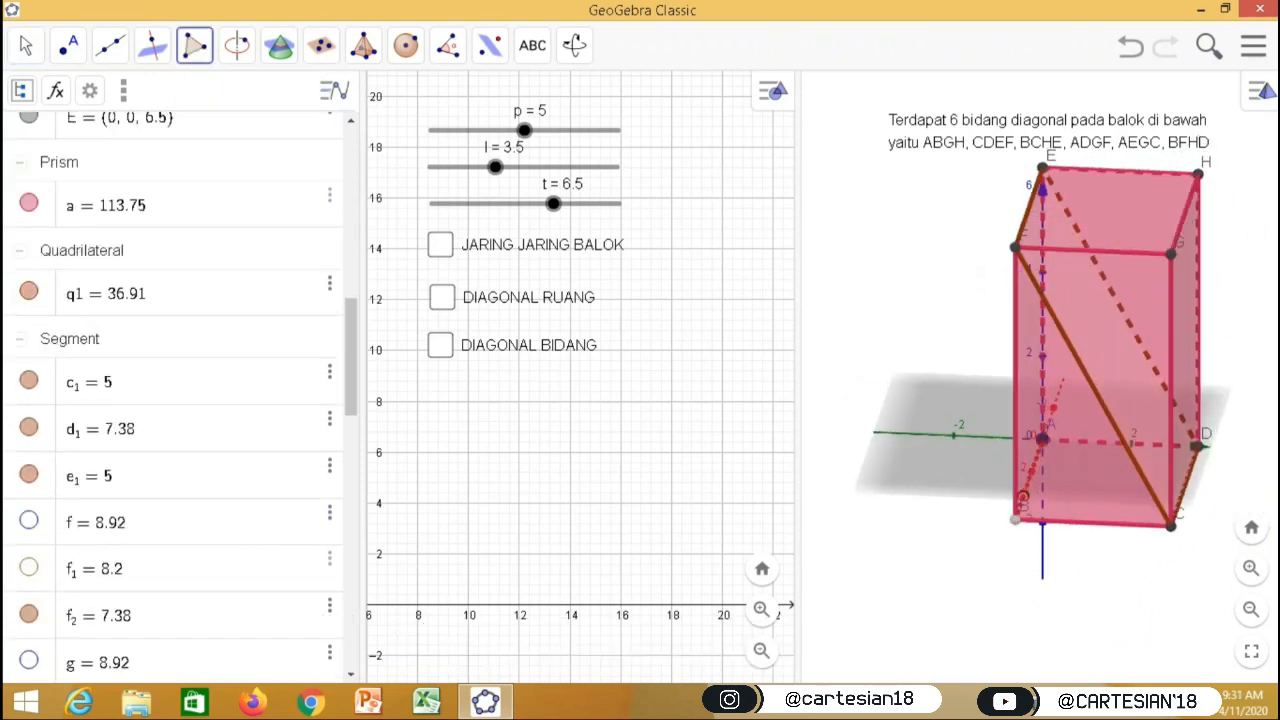
pyautogui.click(1171, 254)
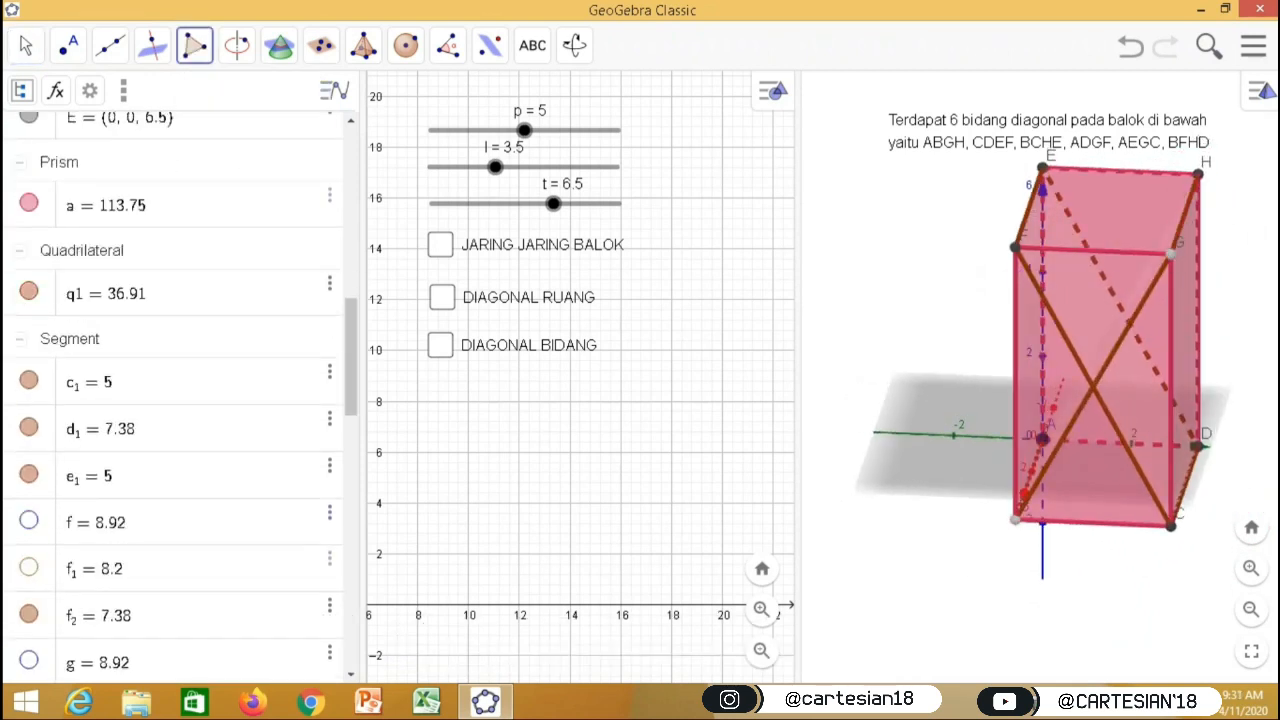
pyautogui.click(1198, 174)
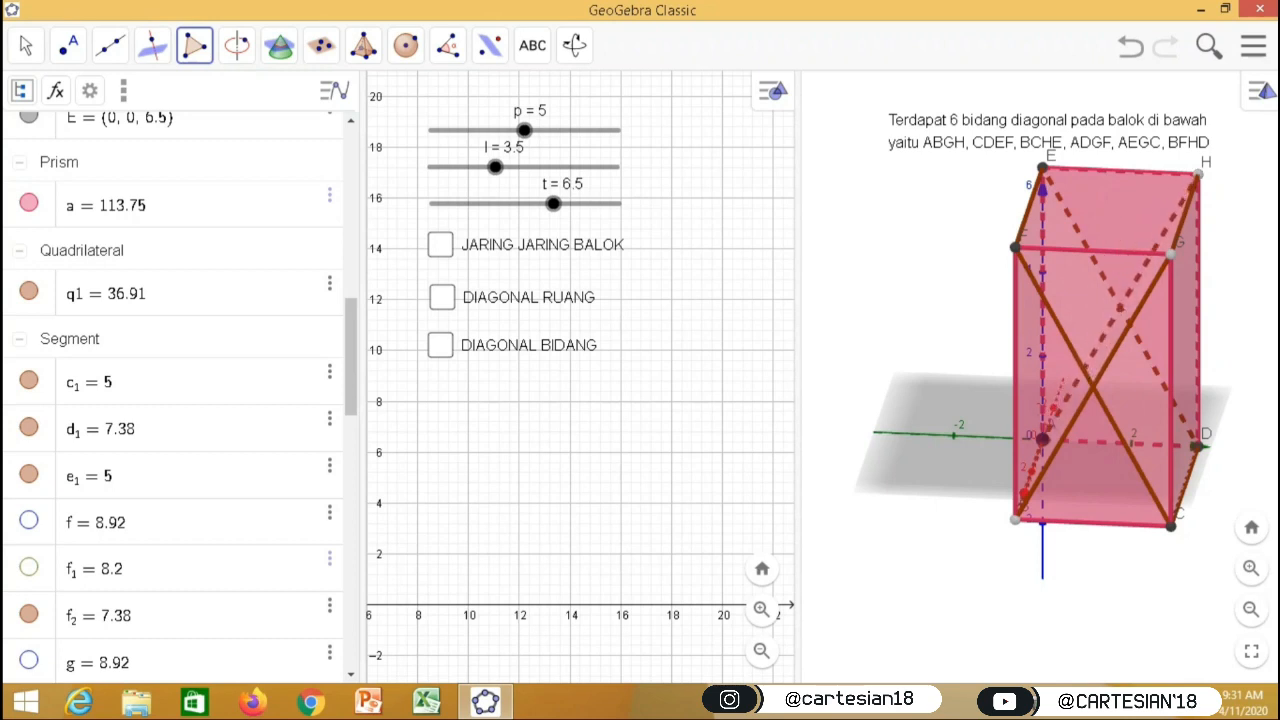
pyautogui.click(1043, 439)
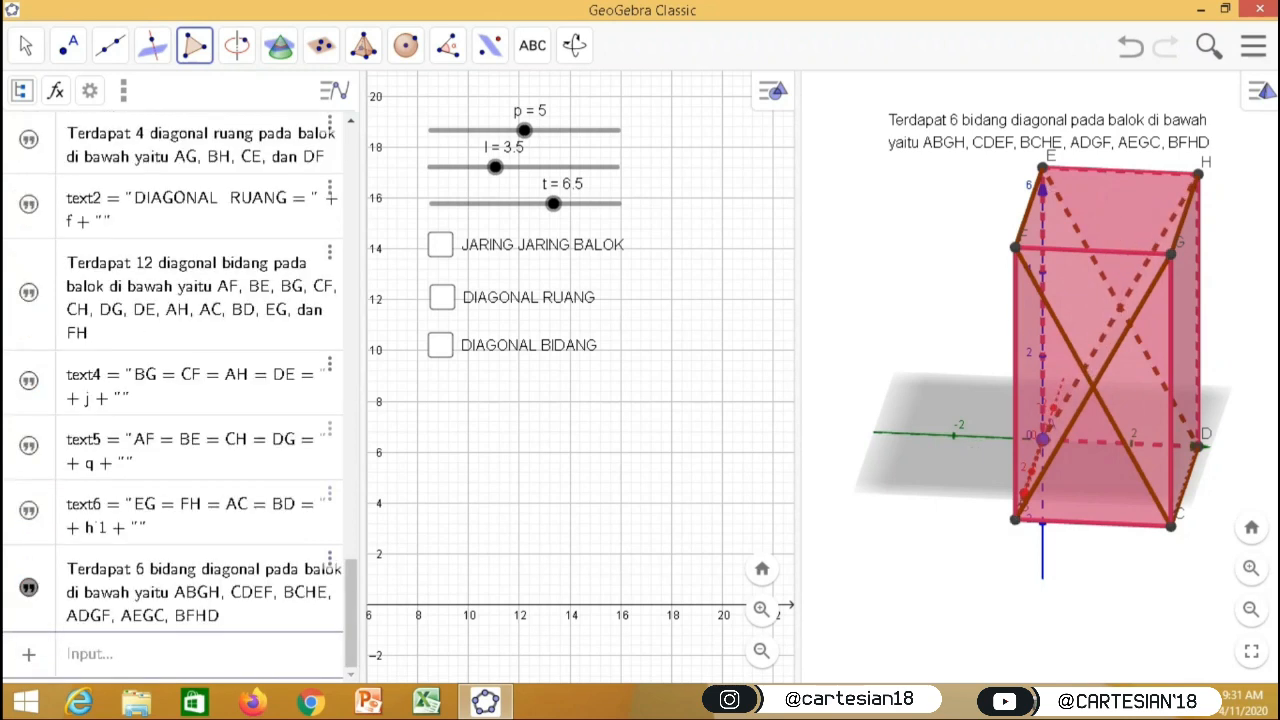
pyautogui.press('Escape')
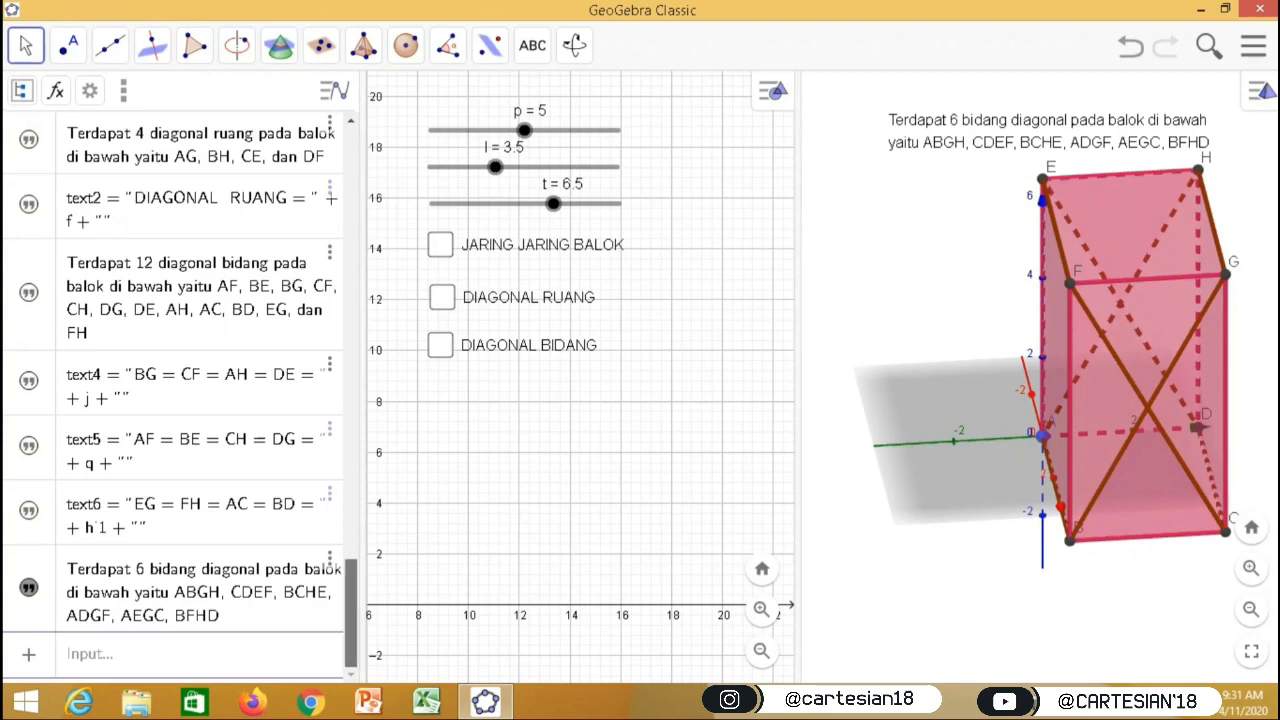
# Step: Add the text "ABGH = CDEF = " to the 3D view, followed by the linked value of quadrilateral q1
pyautogui.scroll(10, 180, 400)
pyautogui.scroll(5, 180, 400)
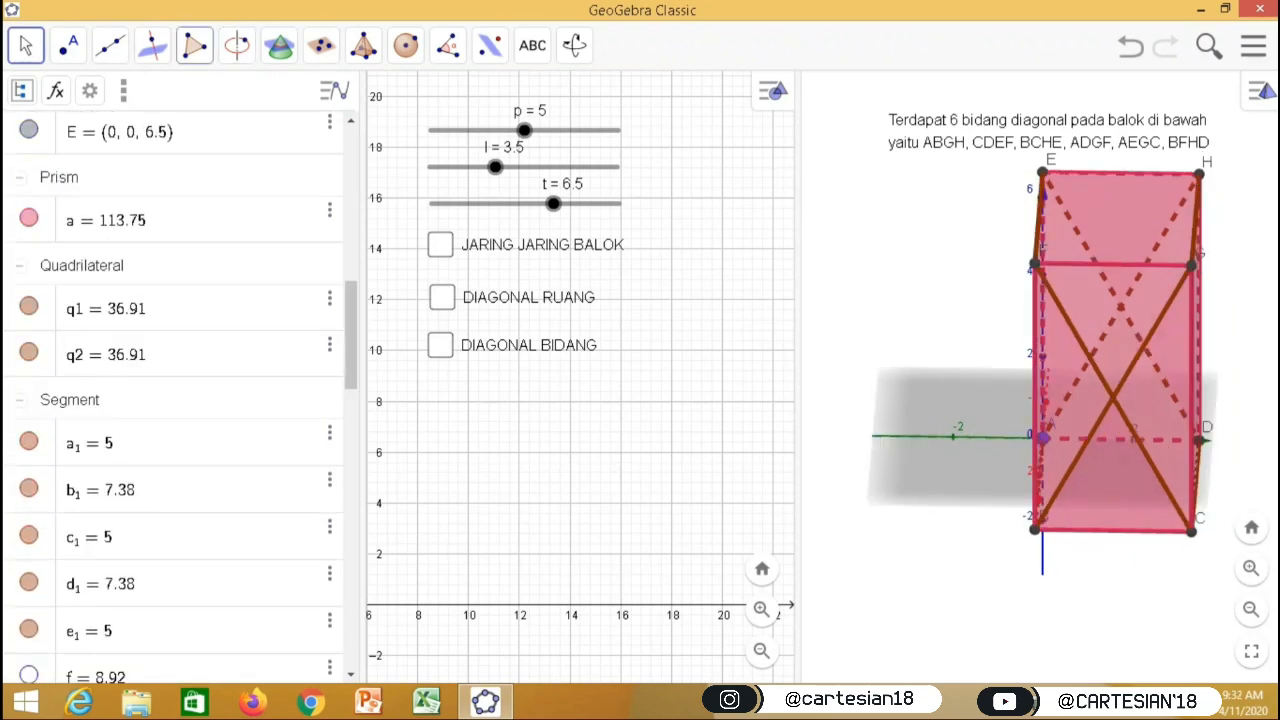
pyautogui.click(532, 45)
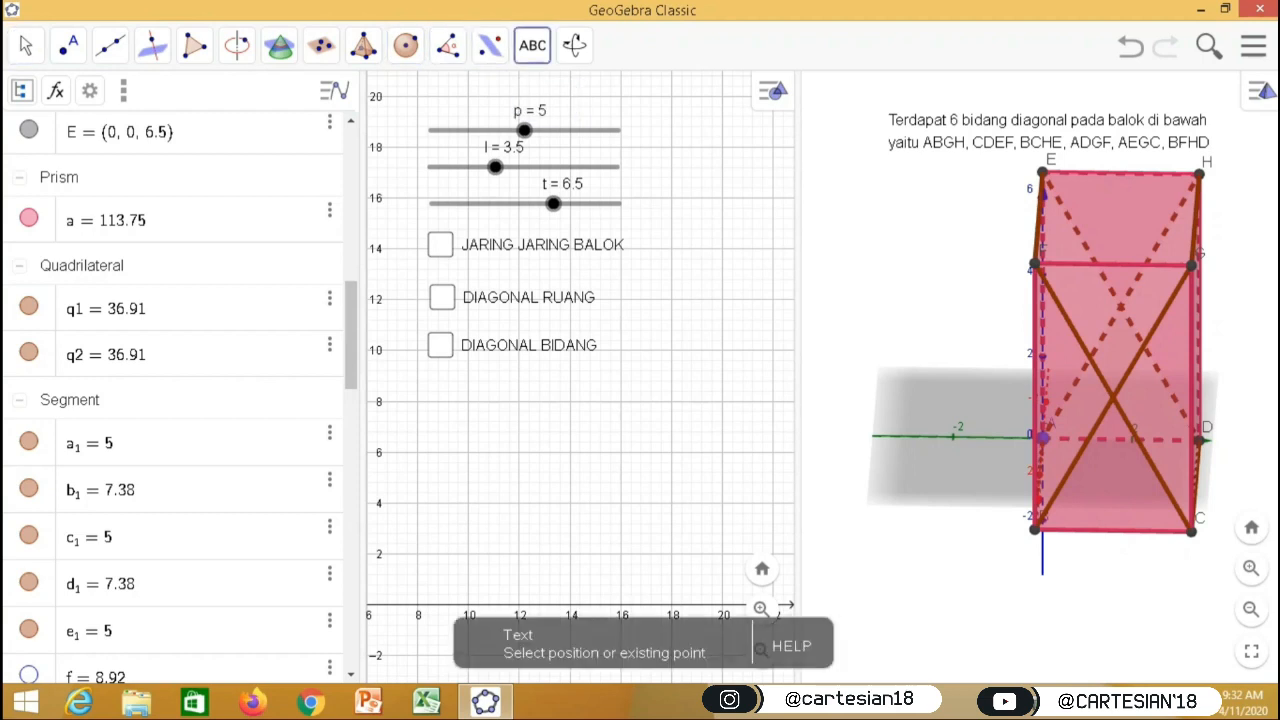
pyautogui.click(650, 260)
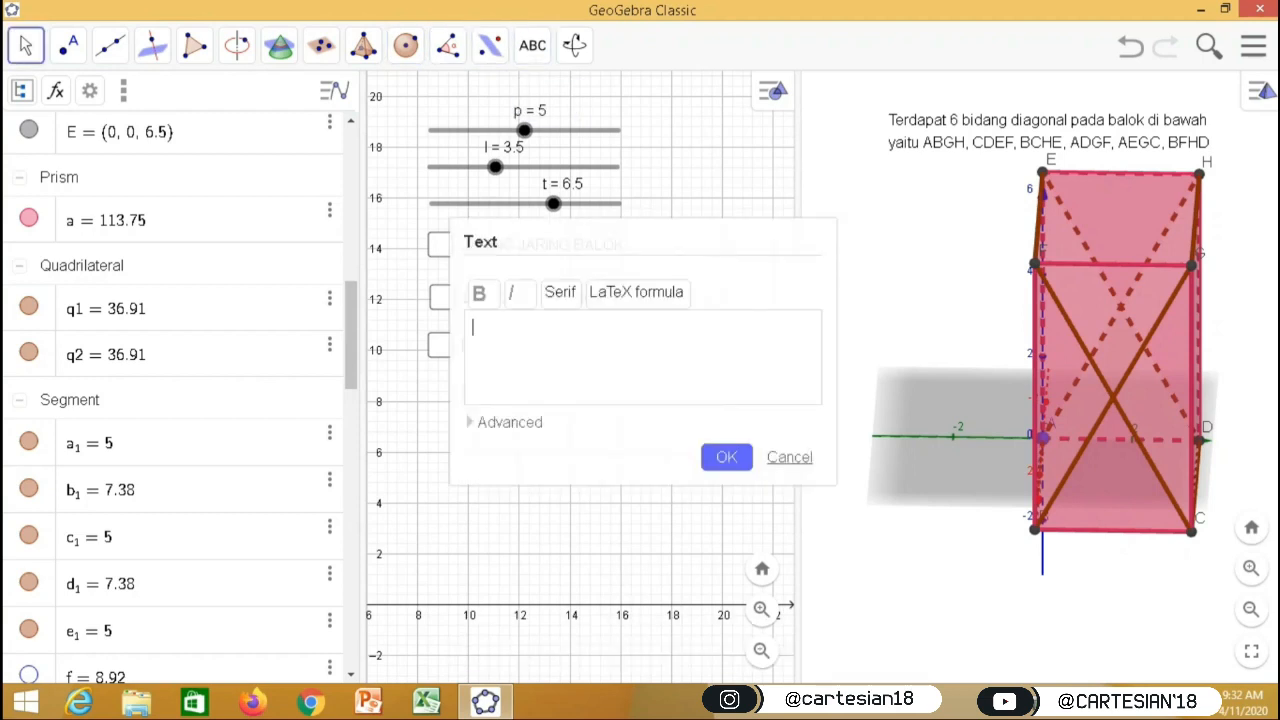
pyautogui.write('ABGH = CDEF =')
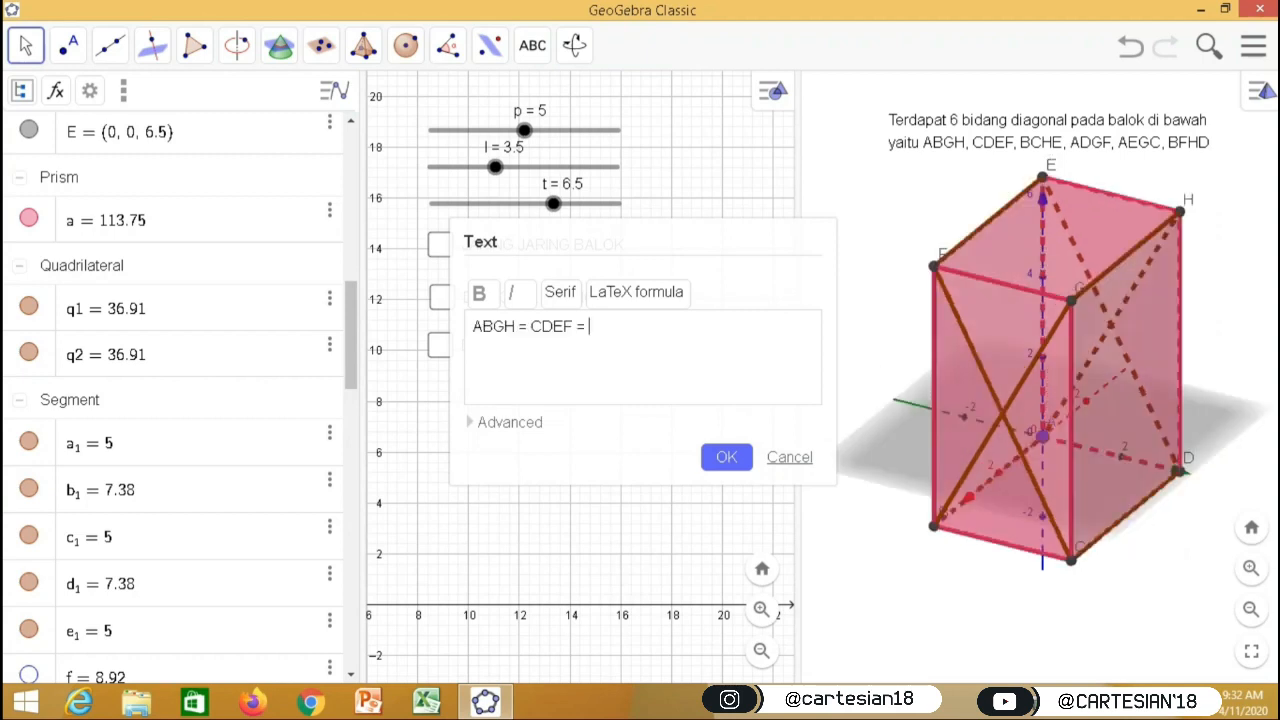
pyautogui.click(541, 447)
pyautogui.scroll(-5, 641, 532)
pyautogui.click(481, 504)
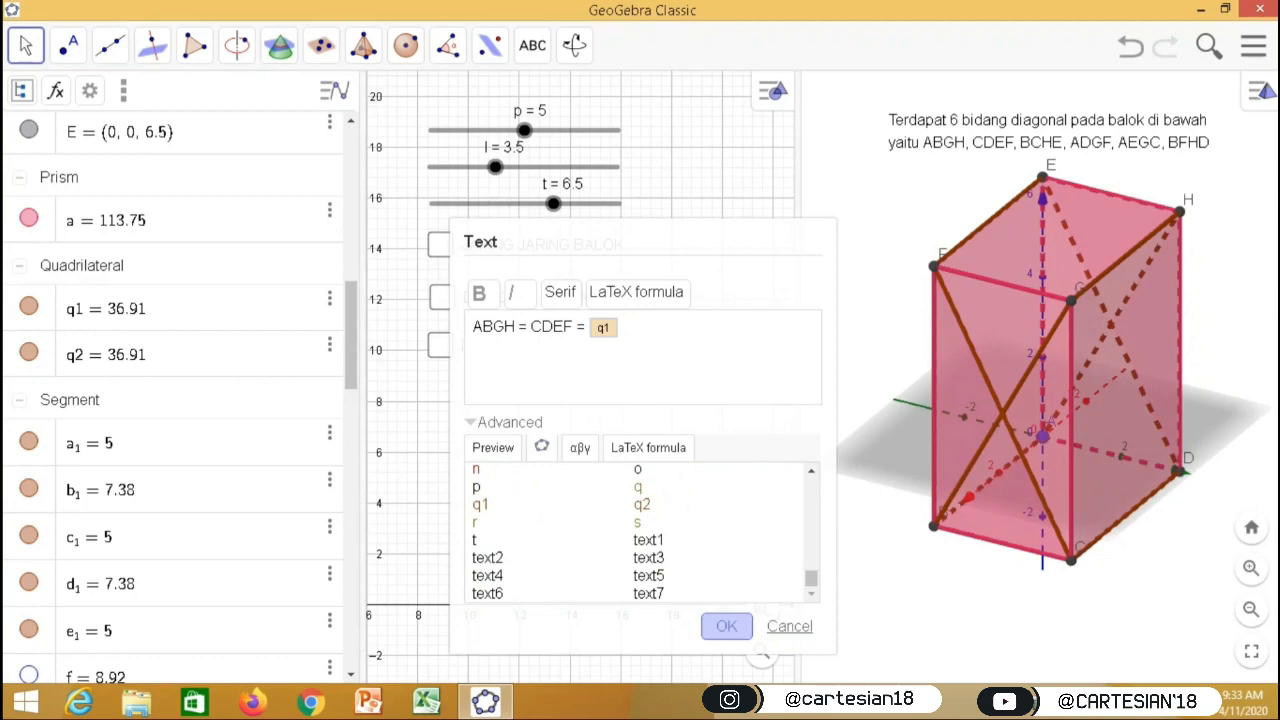
pyautogui.click(726, 626)
# Step: Hide the diagonal plane quadrilaterals q1 and q2
pyautogui.moveTo(350, 617); pyautogui.dragTo(350, 304)
pyautogui.click(29, 446)
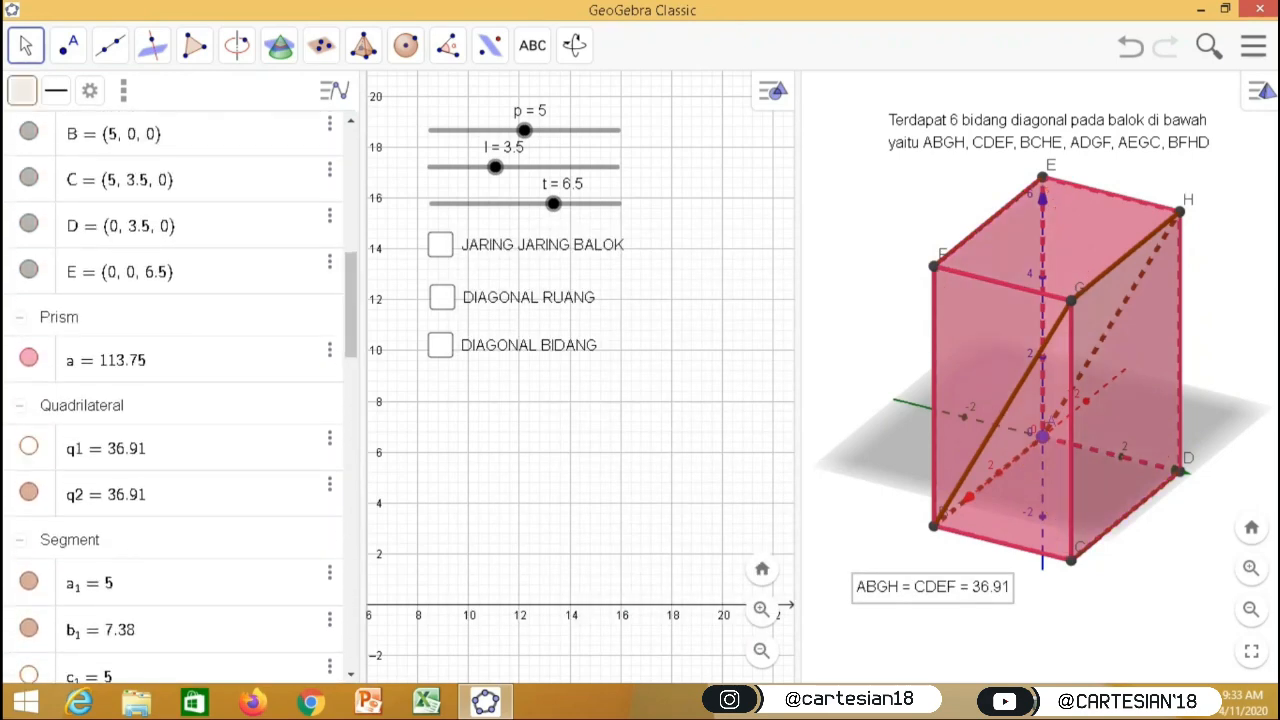
pyautogui.click(29, 492)
# Step: Activate the Polygon tool for drawing another diagonal plane of the prism
pyautogui.moveTo(900, 290); pyautogui.dragTo(926, 298)
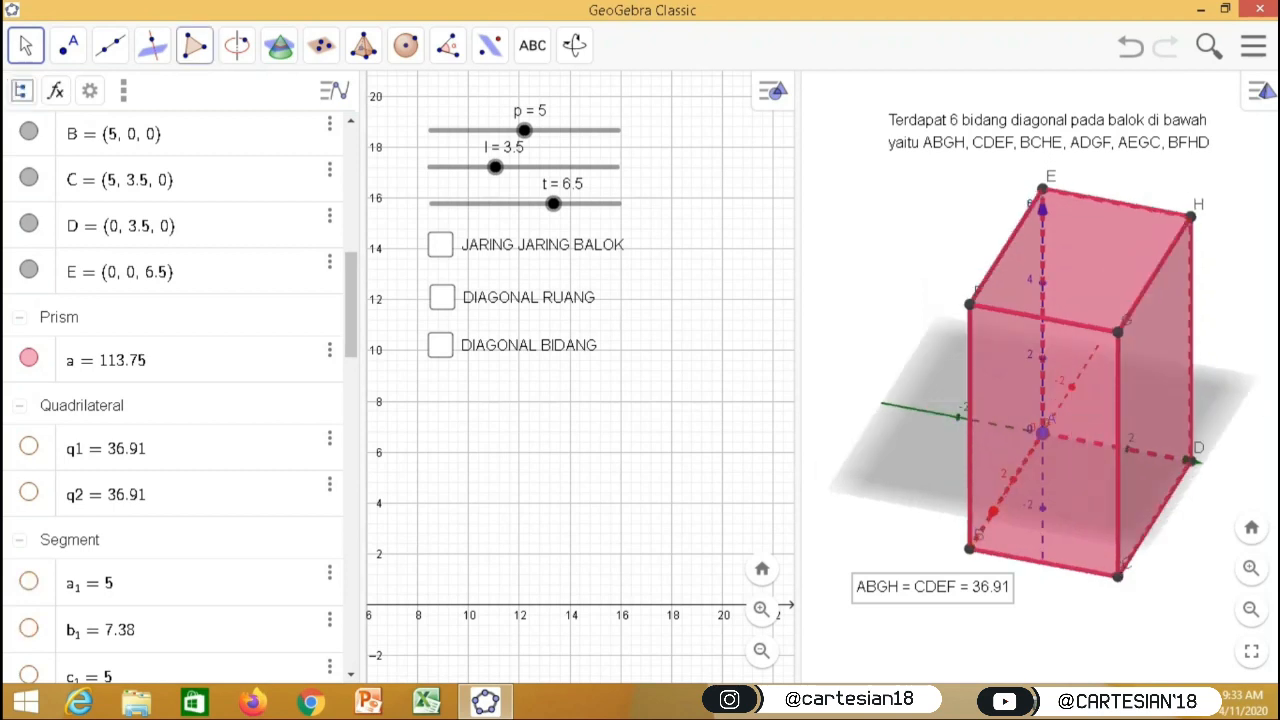
pyautogui.click(195, 45)
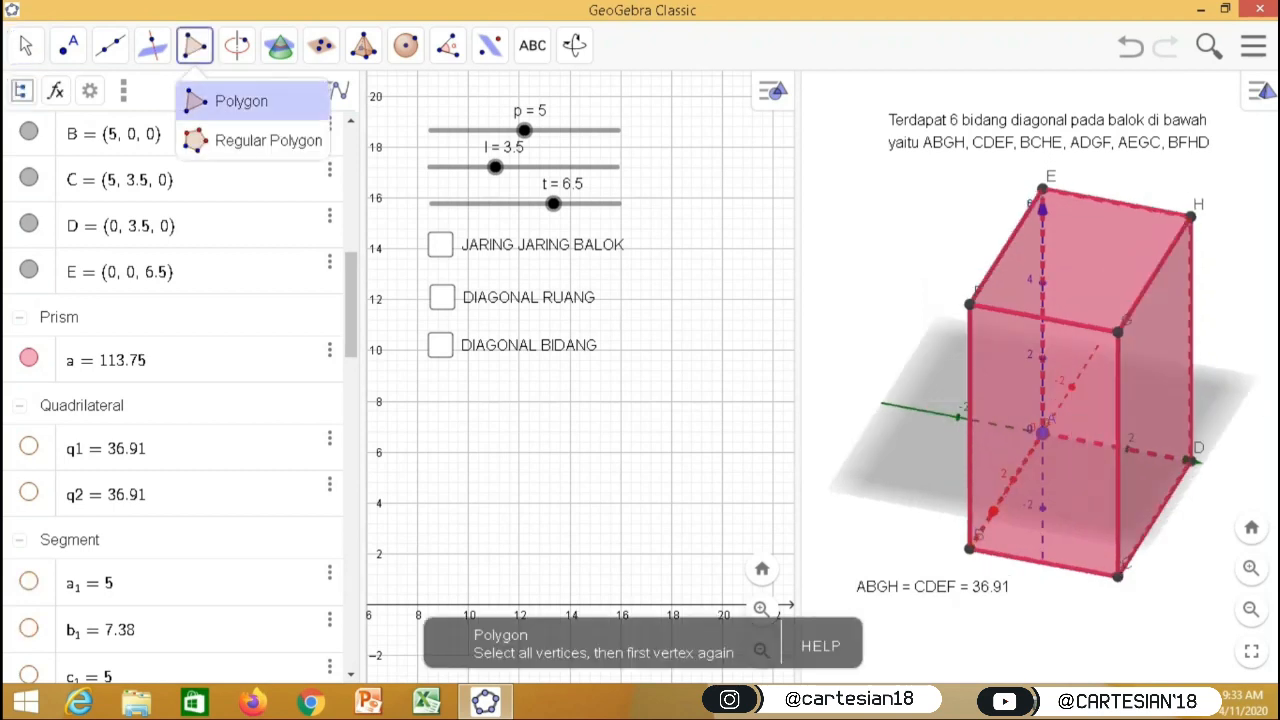
pyautogui.click(229, 98)
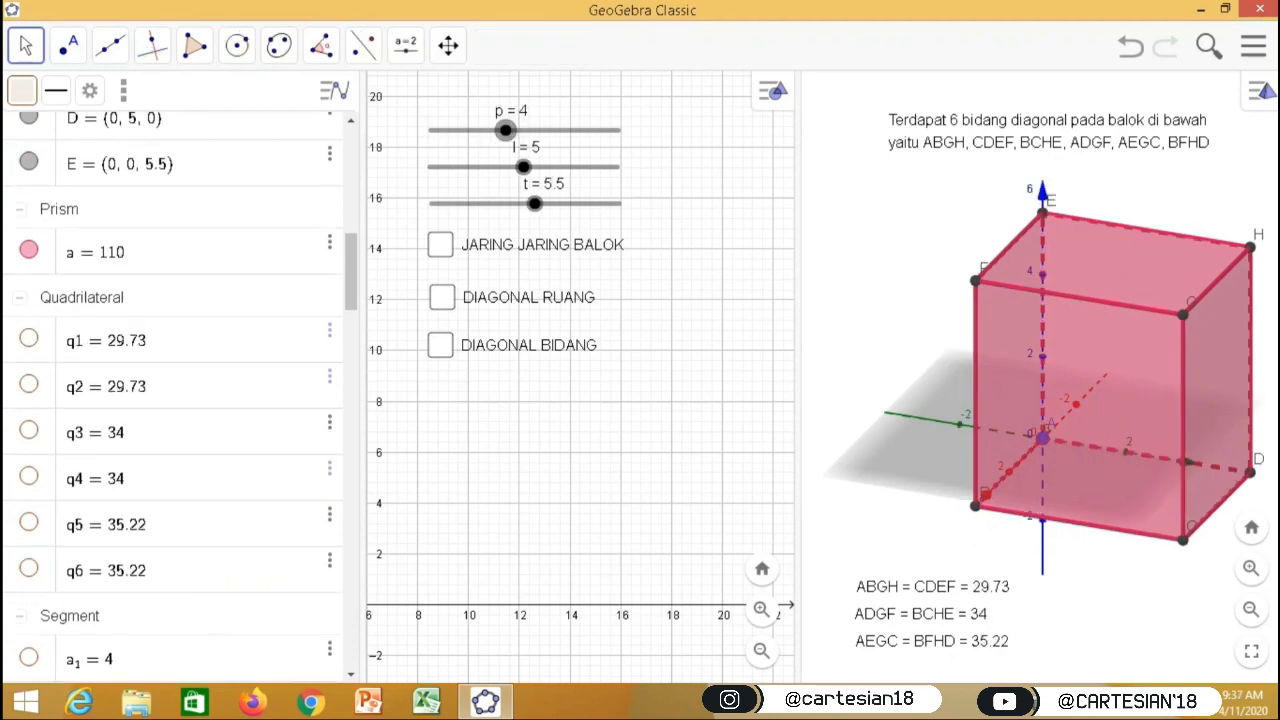
# Step: Add a show/hide check box captioned "BIDANG DIAGONAL" below DIAGONAL BIDANG, linked to text7, text8, text9 and text10
pyautogui.click(405, 45)
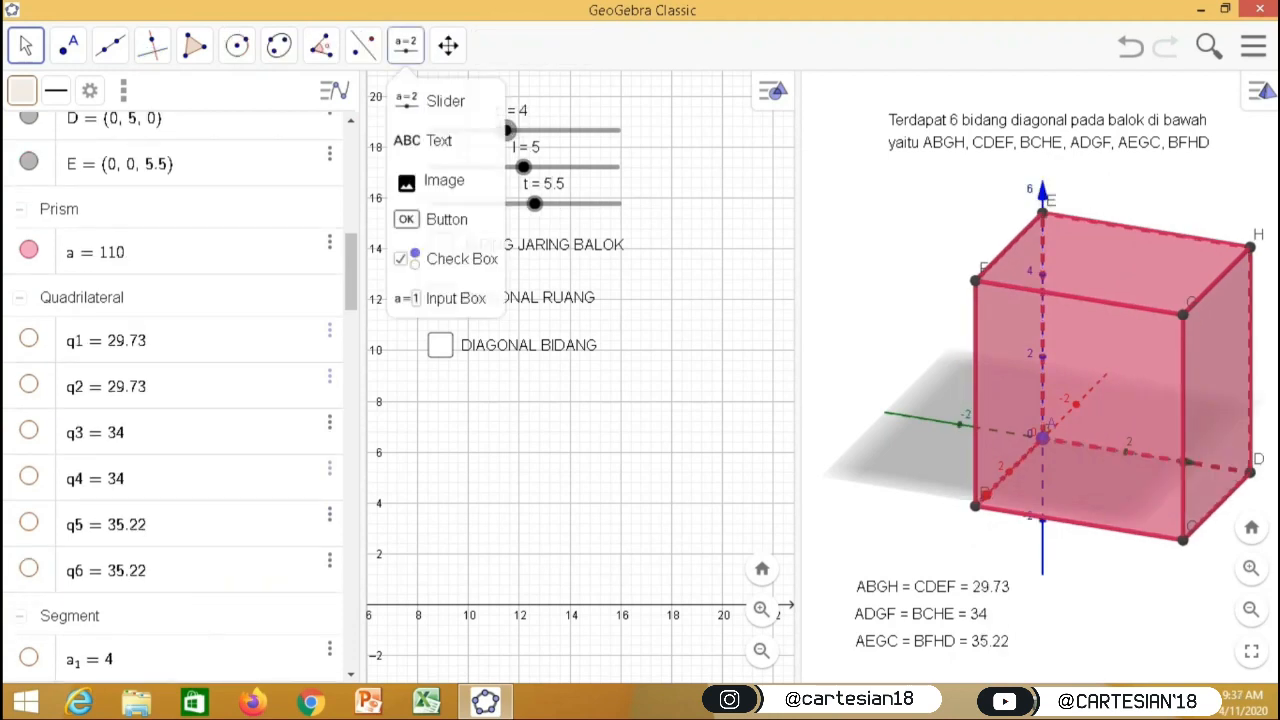
pyautogui.click(470, 257)
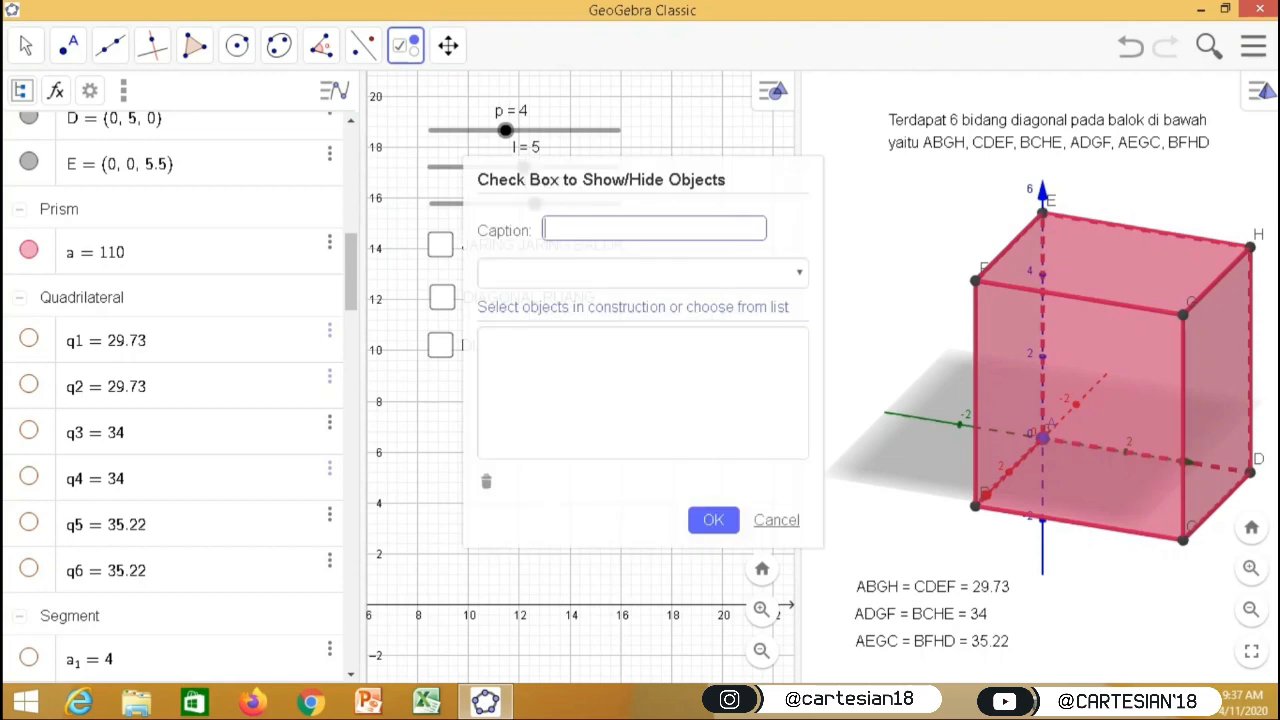
pyautogui.write('BIDANG DIAGONAL')
pyautogui.click(798, 272)
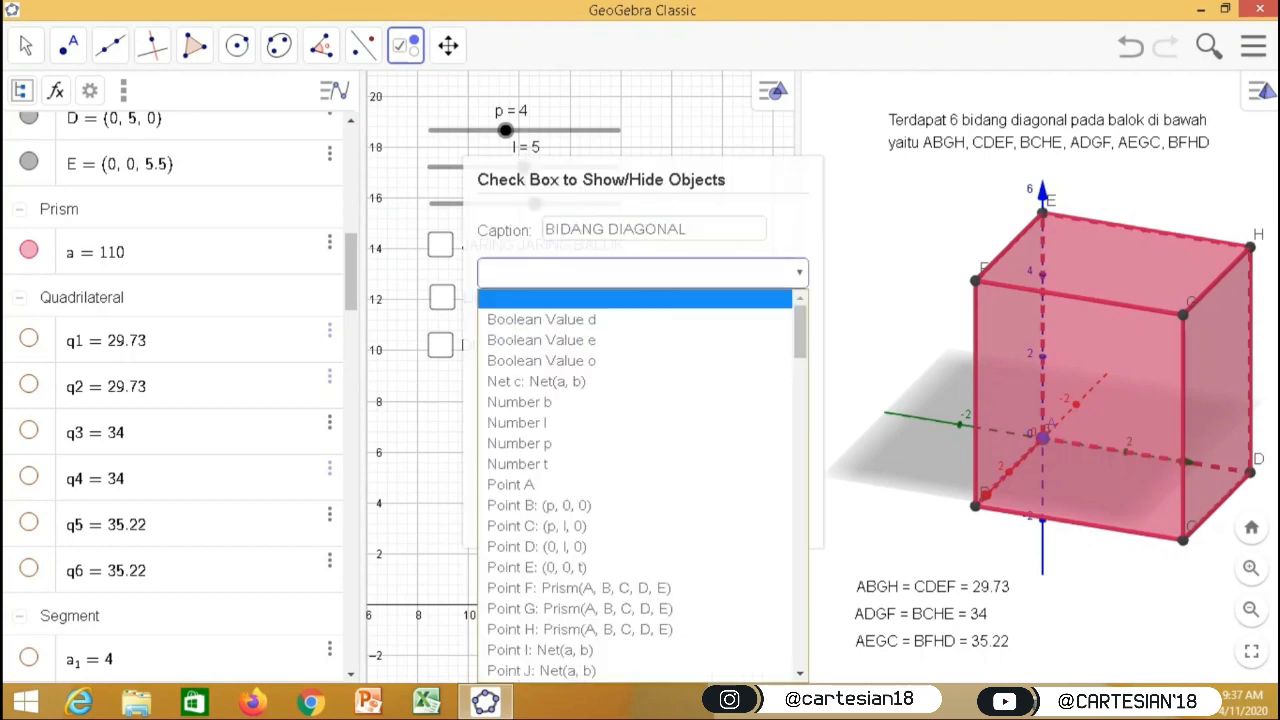
pyautogui.moveTo(800, 333); pyautogui.dragTo(800, 640)
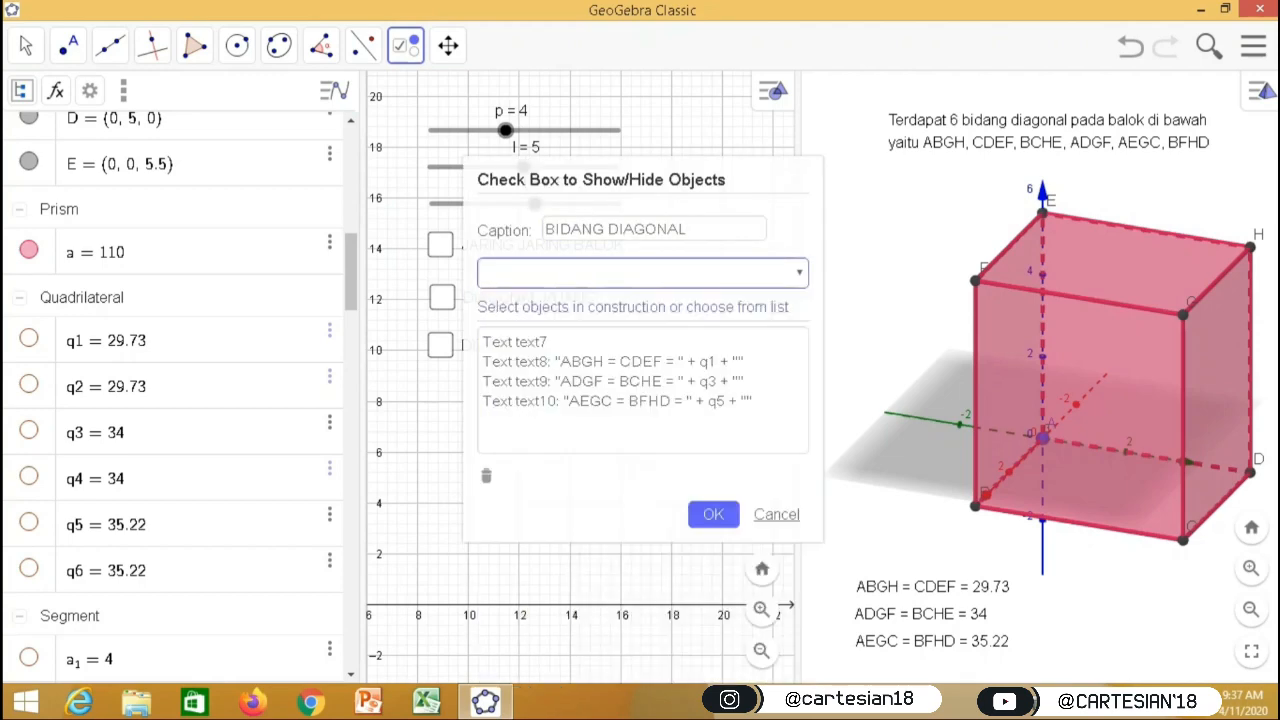
pyautogui.click(713, 514)
# Step: Test the BIDANG DIAGONAL check box, and show diagonal planes q2 and q1 one at a time to check them
pyautogui.click(25, 45)
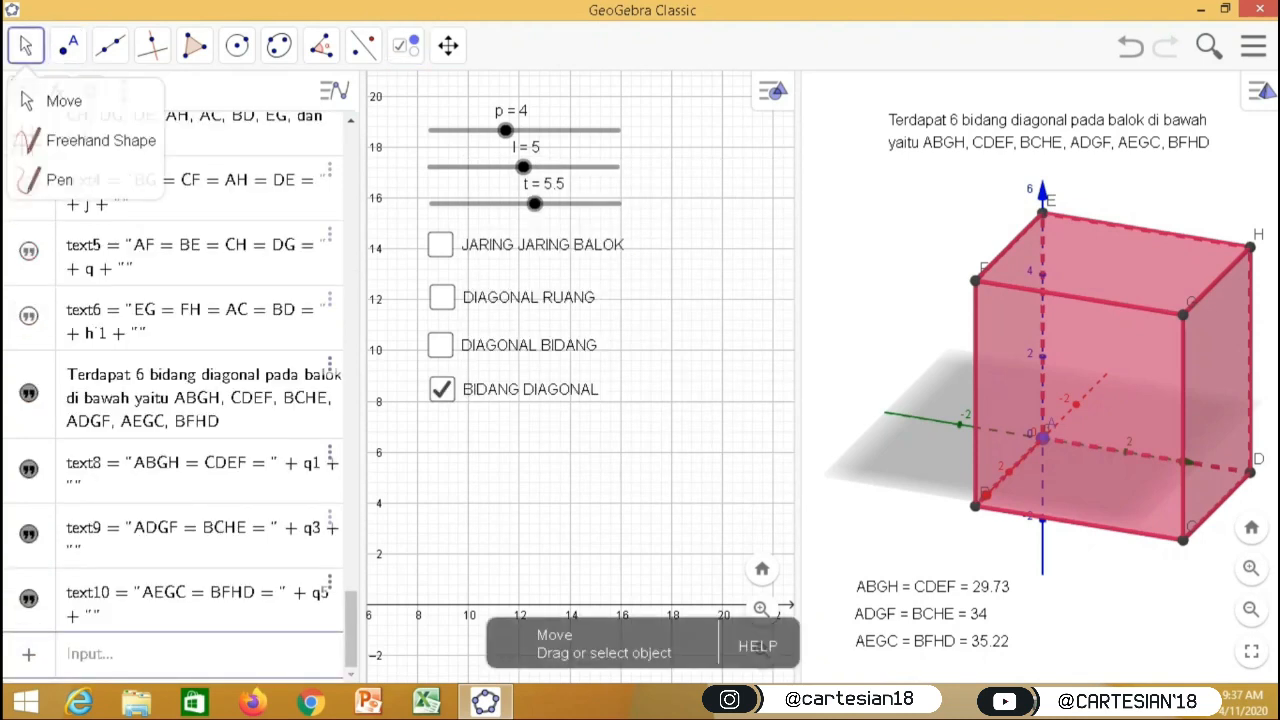
pyautogui.click(441, 389)
pyautogui.click(441, 389)
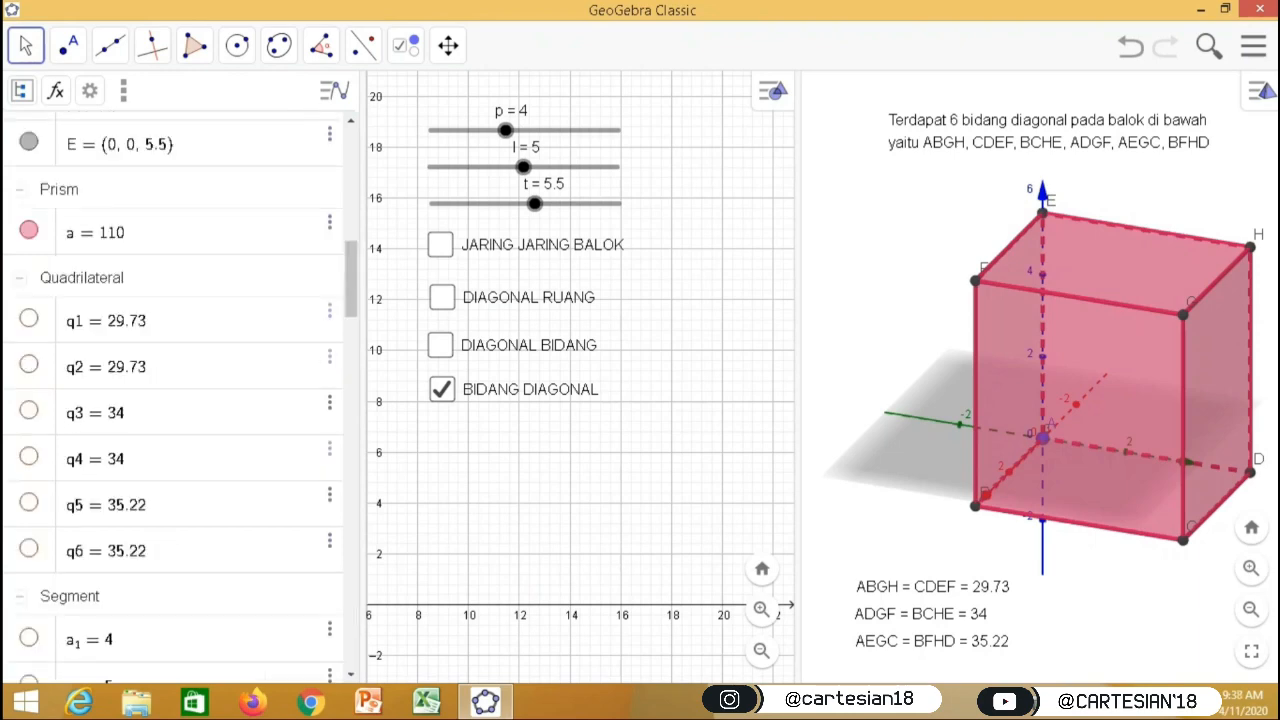
pyautogui.click(29, 364)
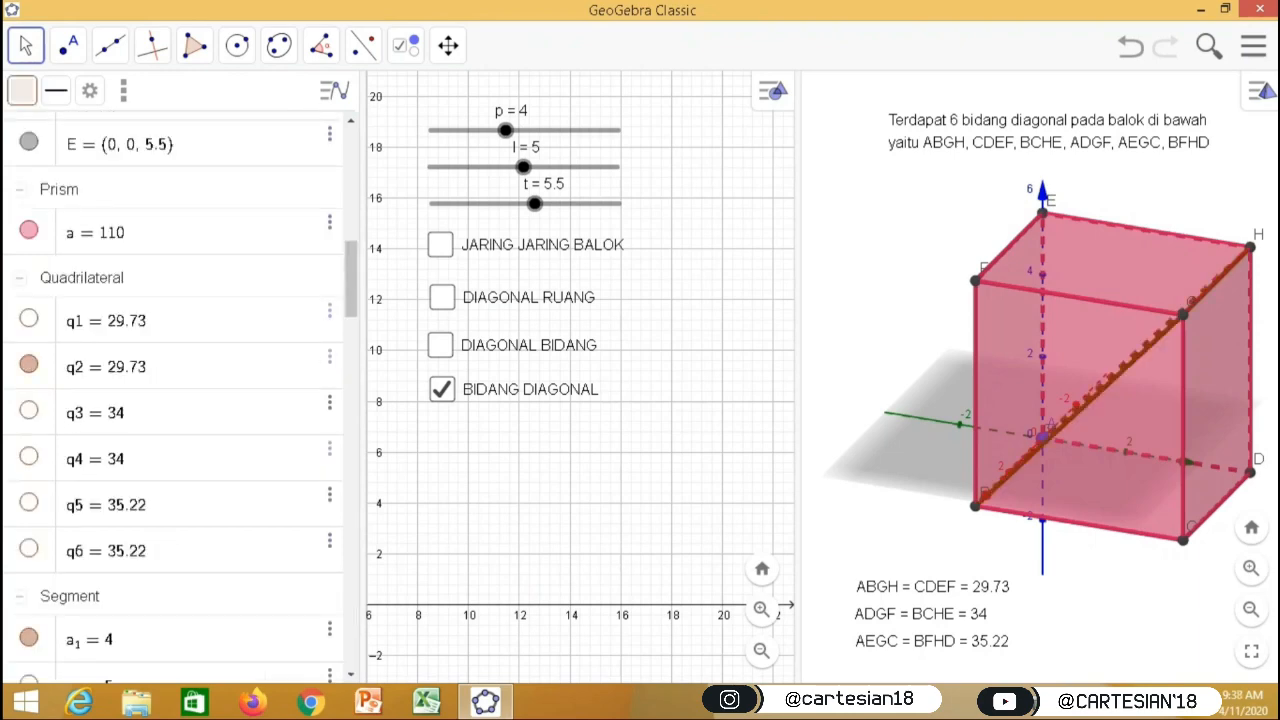
pyautogui.click(29, 364)
pyautogui.click(29, 318)
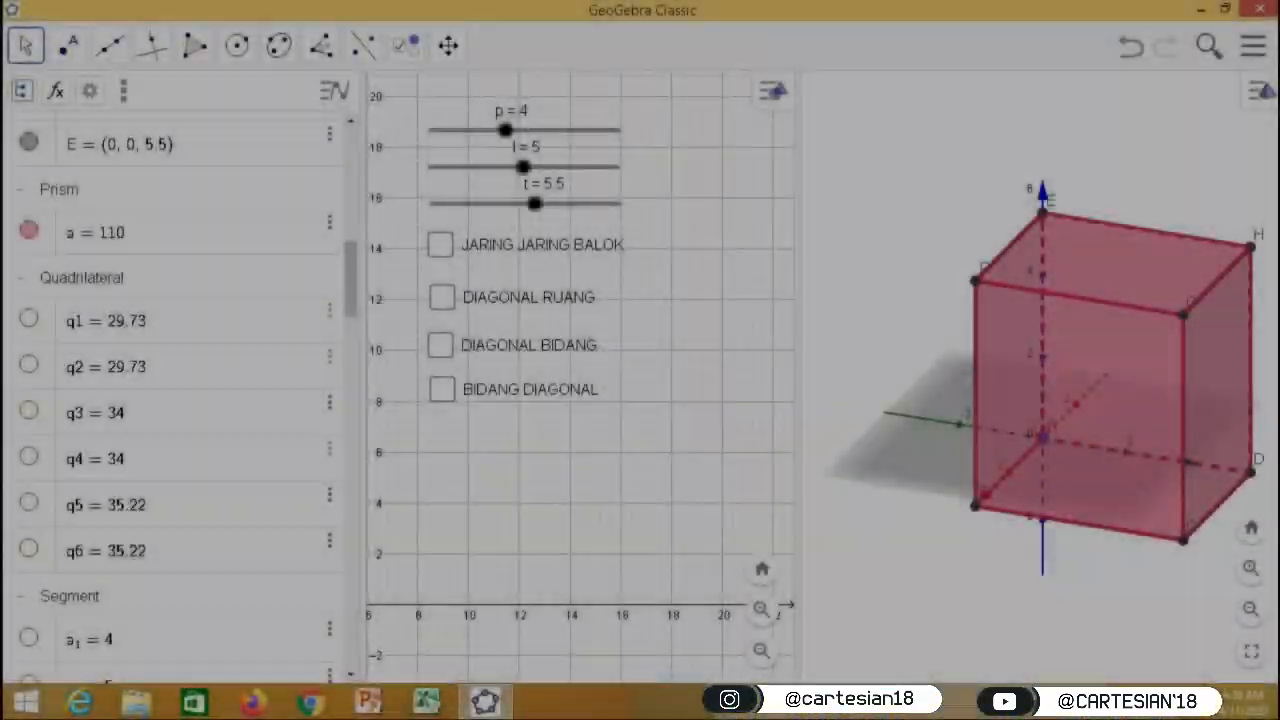
# Step: Add the text "VOLUME = " to the 3D view, followed by the linked value of prism a
pyautogui.click(405, 45)
pyautogui.click(439, 140)
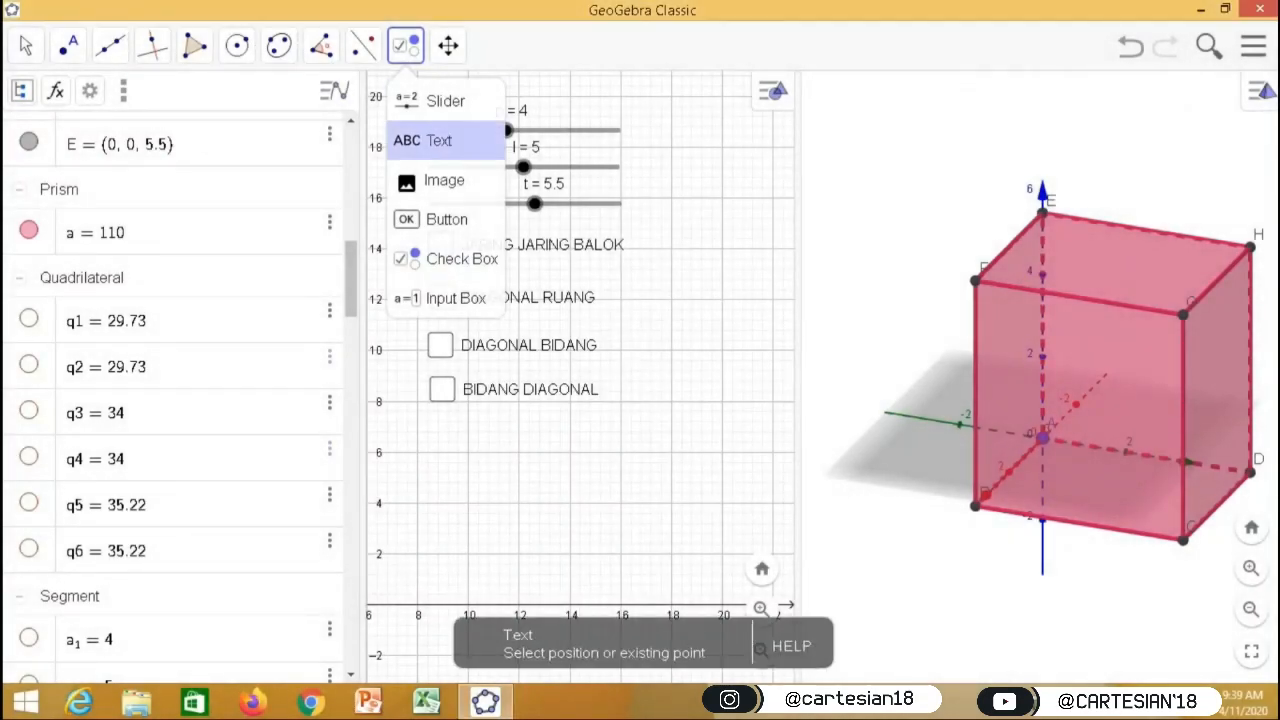
pyautogui.click(455, 228)
pyautogui.write('VOLUME -')
pyautogui.press('BackSpace')
pyautogui.write('=')
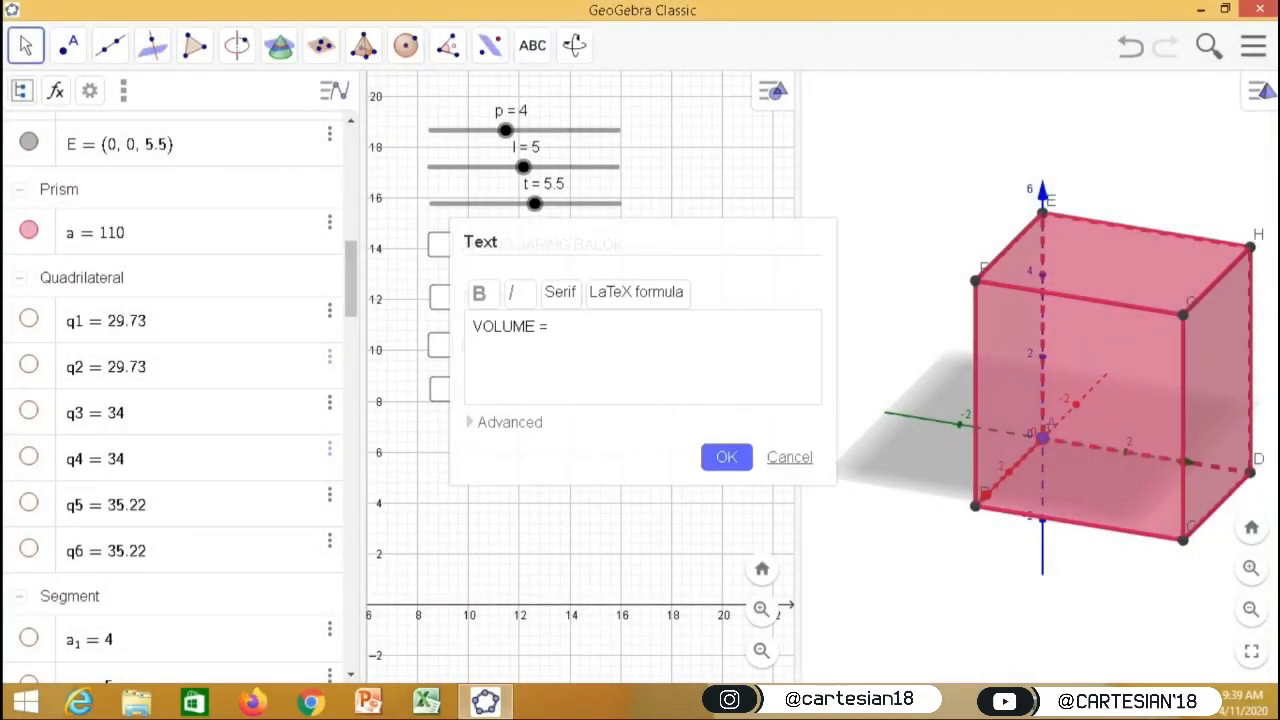
pyautogui.click(508, 422)
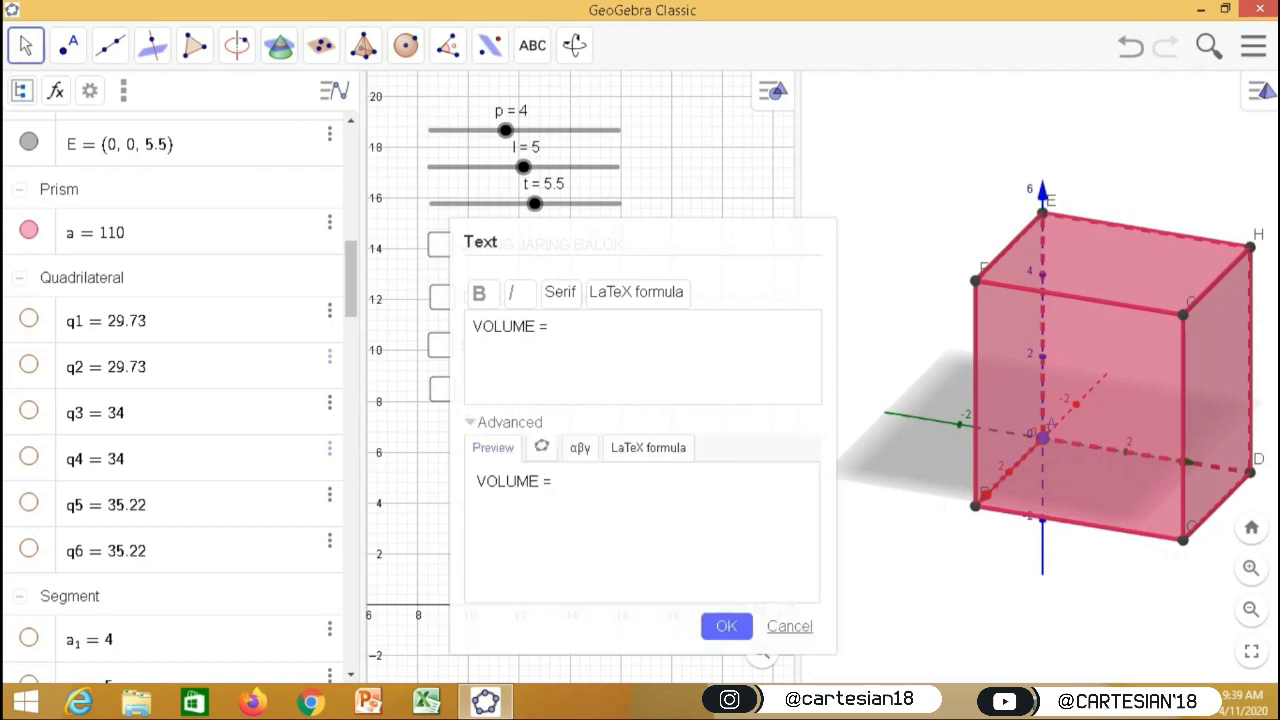
pyautogui.click(541, 447)
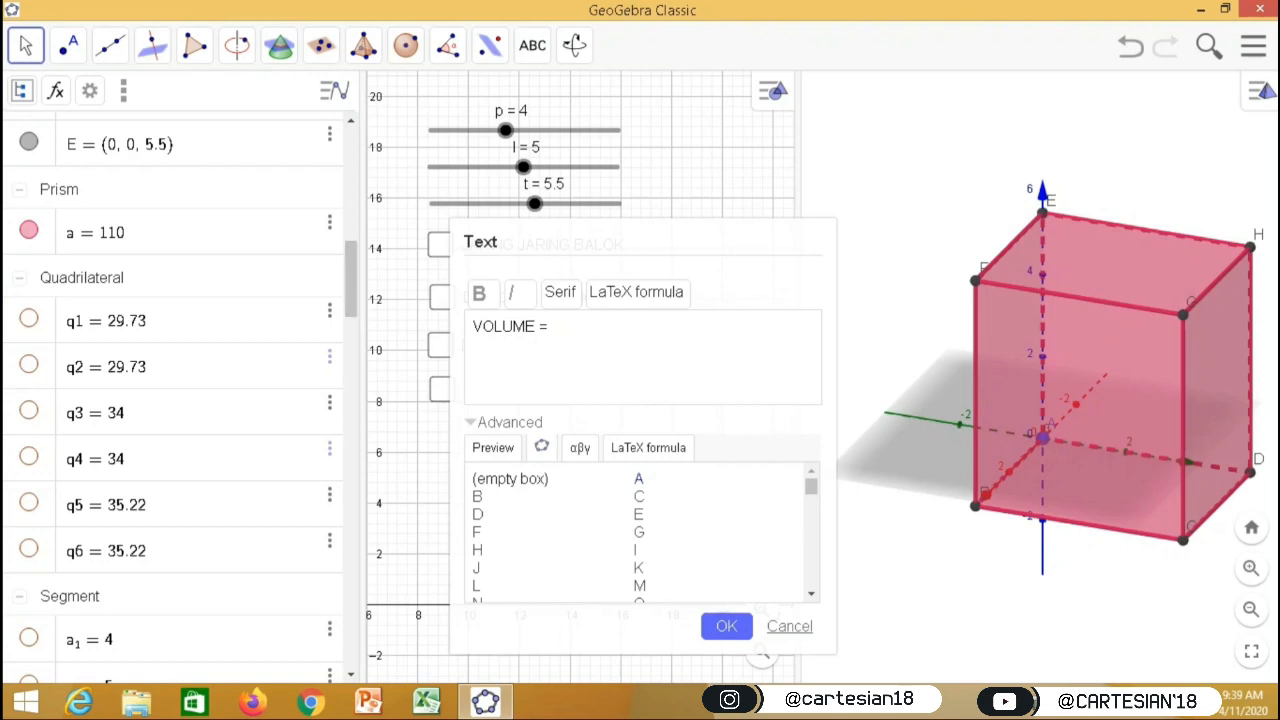
pyautogui.scroll(-5, 640, 530)
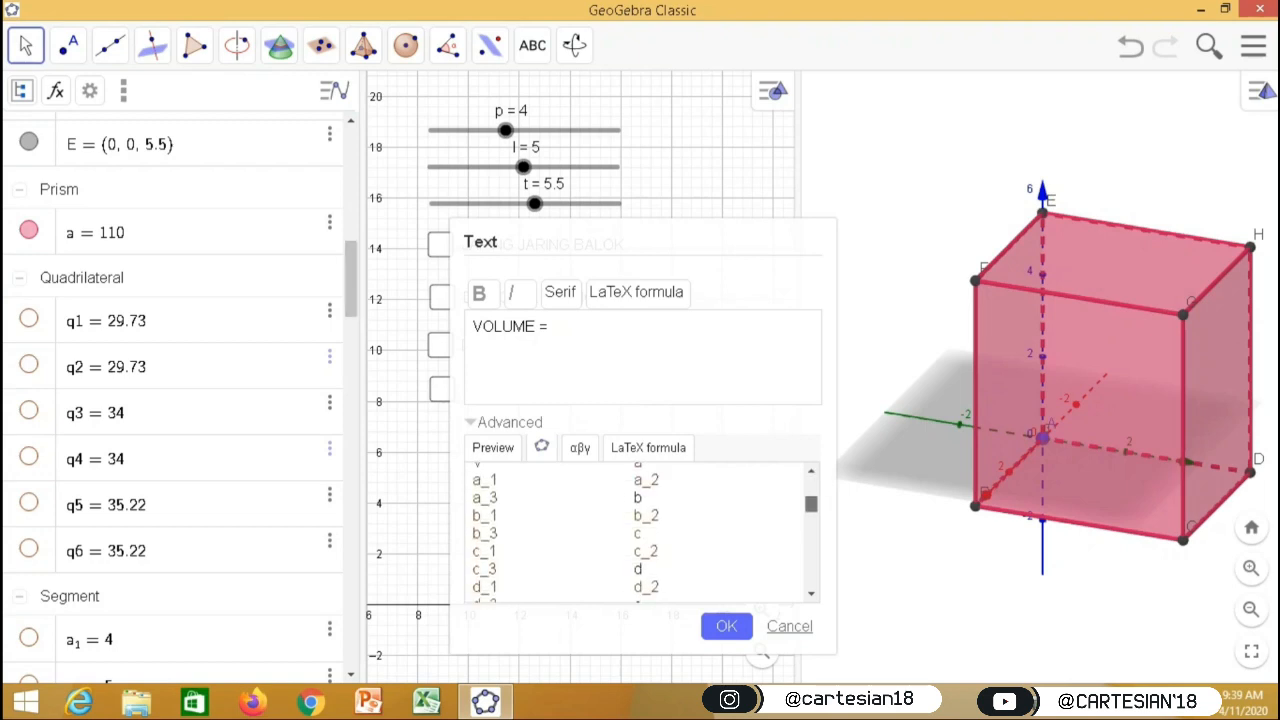
pyautogui.scroll(3, 640, 530)
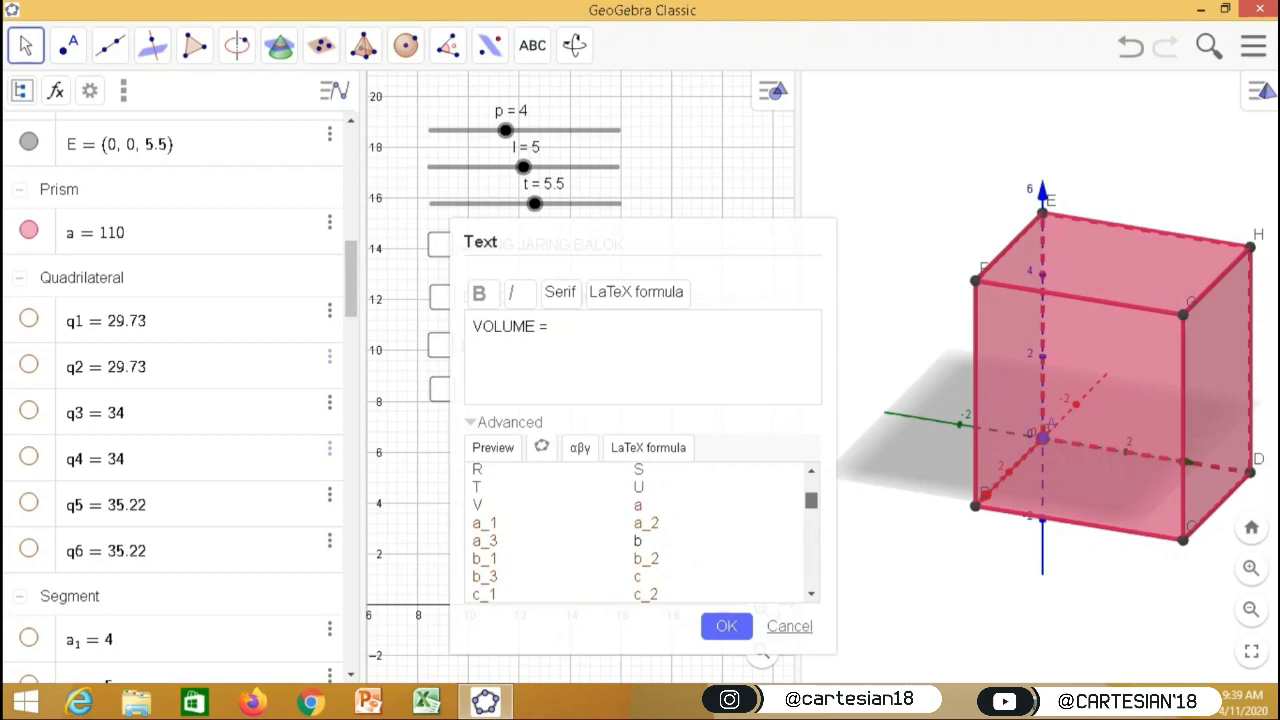
pyautogui.scroll(-1, 640, 530)
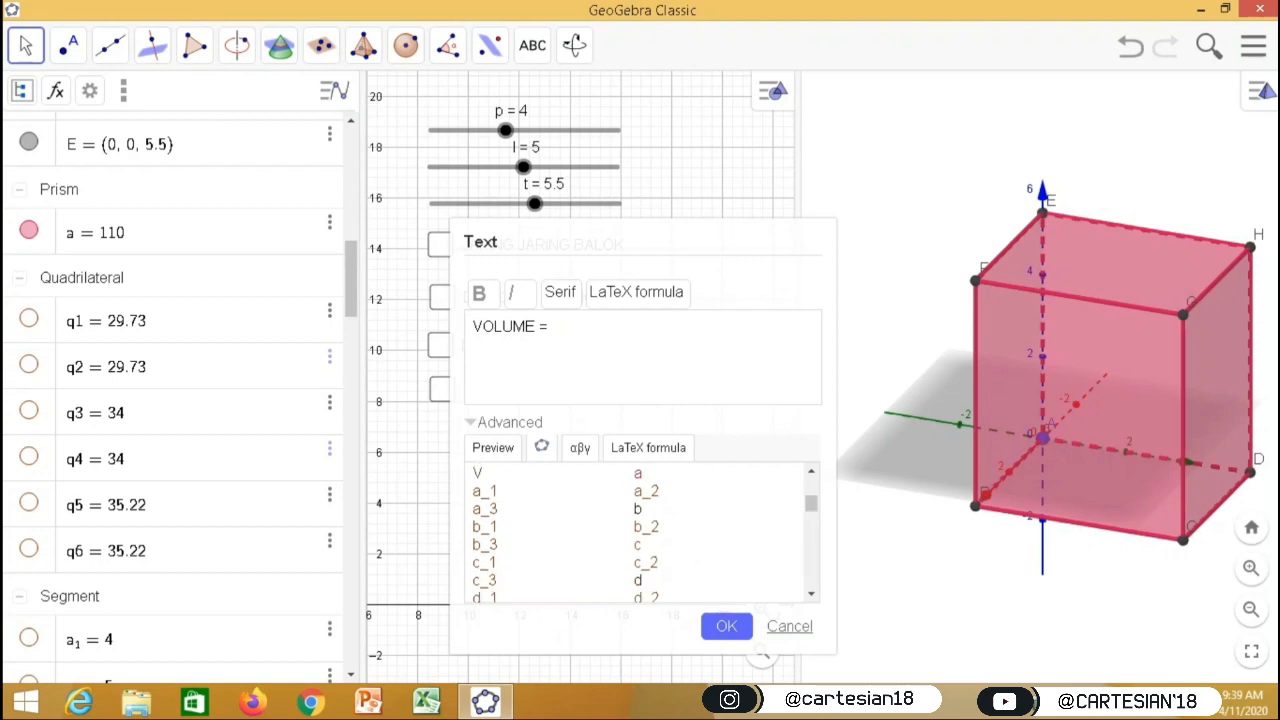
pyautogui.click(637, 473)
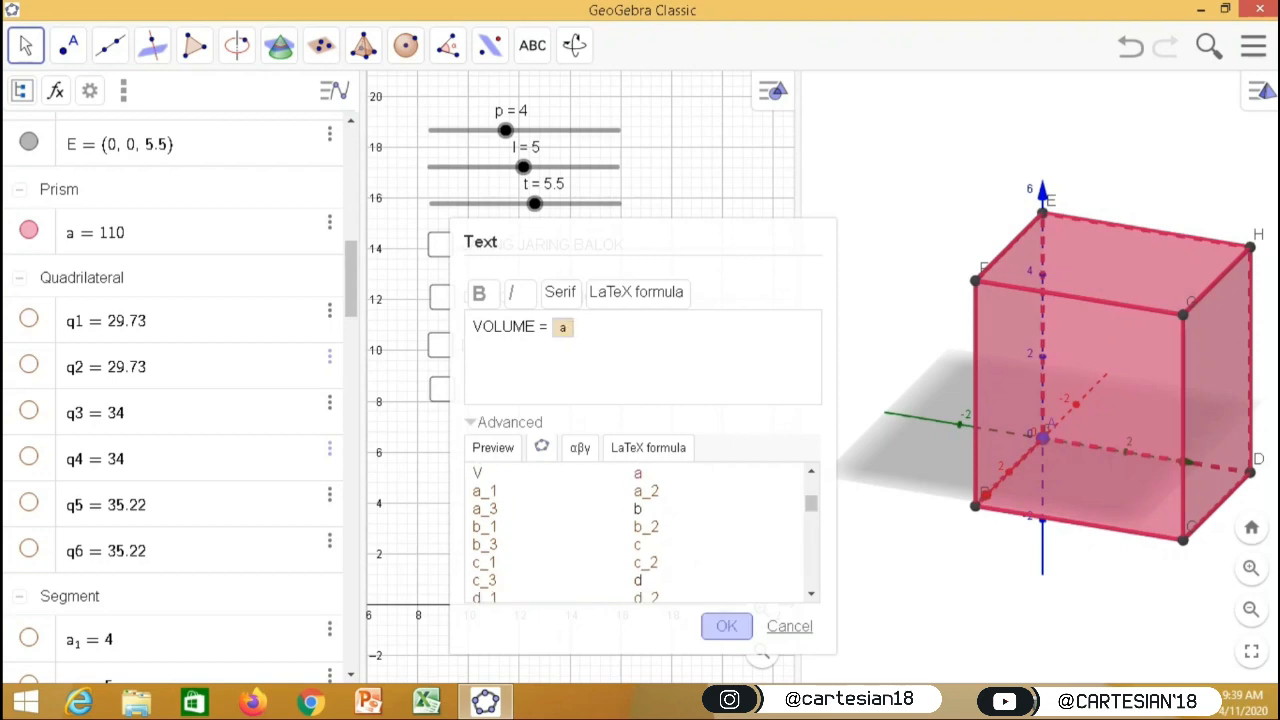
pyautogui.click(726, 626)
# Step: Add a show/hide check box captioned "VOLUME" below BIDANG DIAGONAL, linked to the volume text text11
pyautogui.click(510, 88)
pyautogui.click(405, 45)
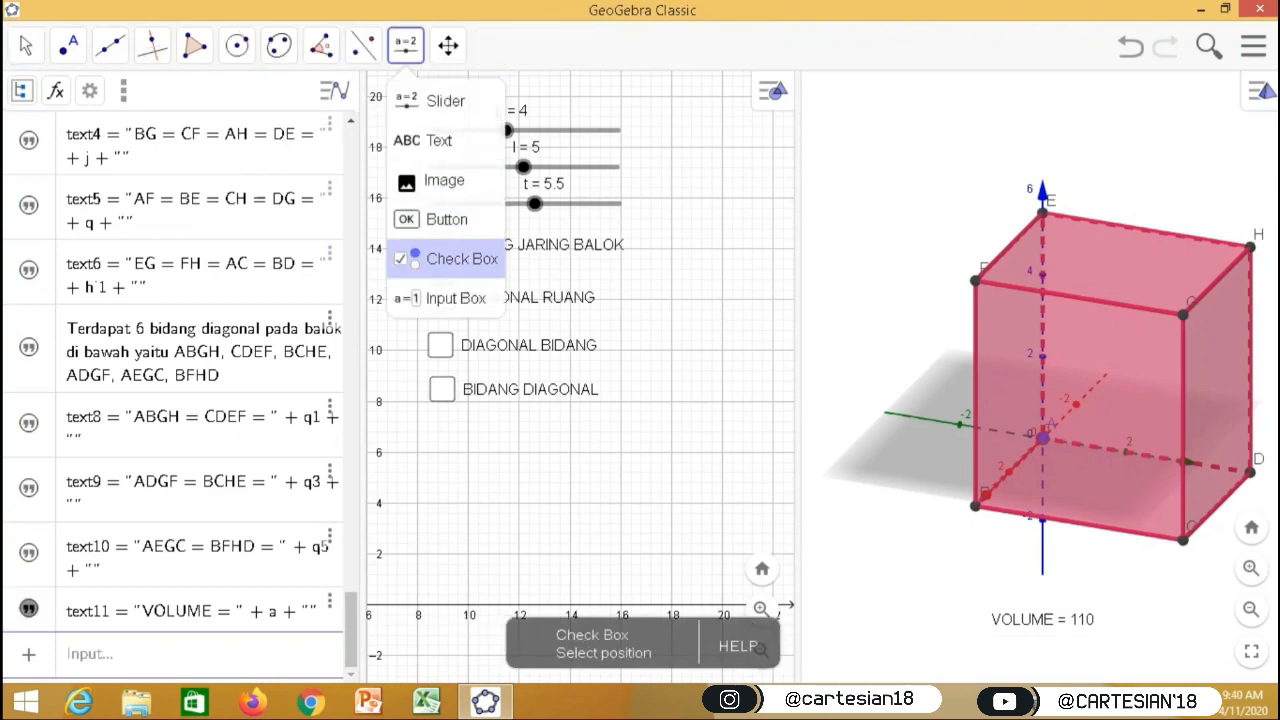
pyautogui.click(446, 259)
pyautogui.click(441, 435)
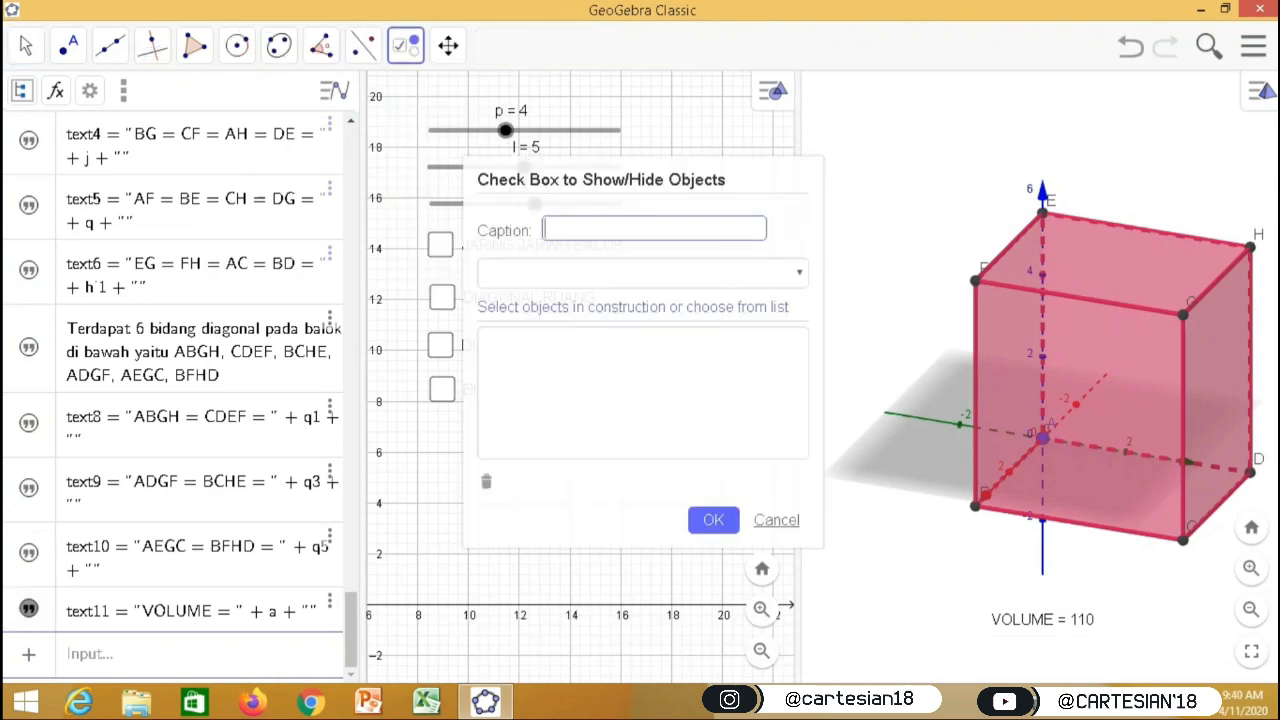
pyautogui.write('VOLUME')
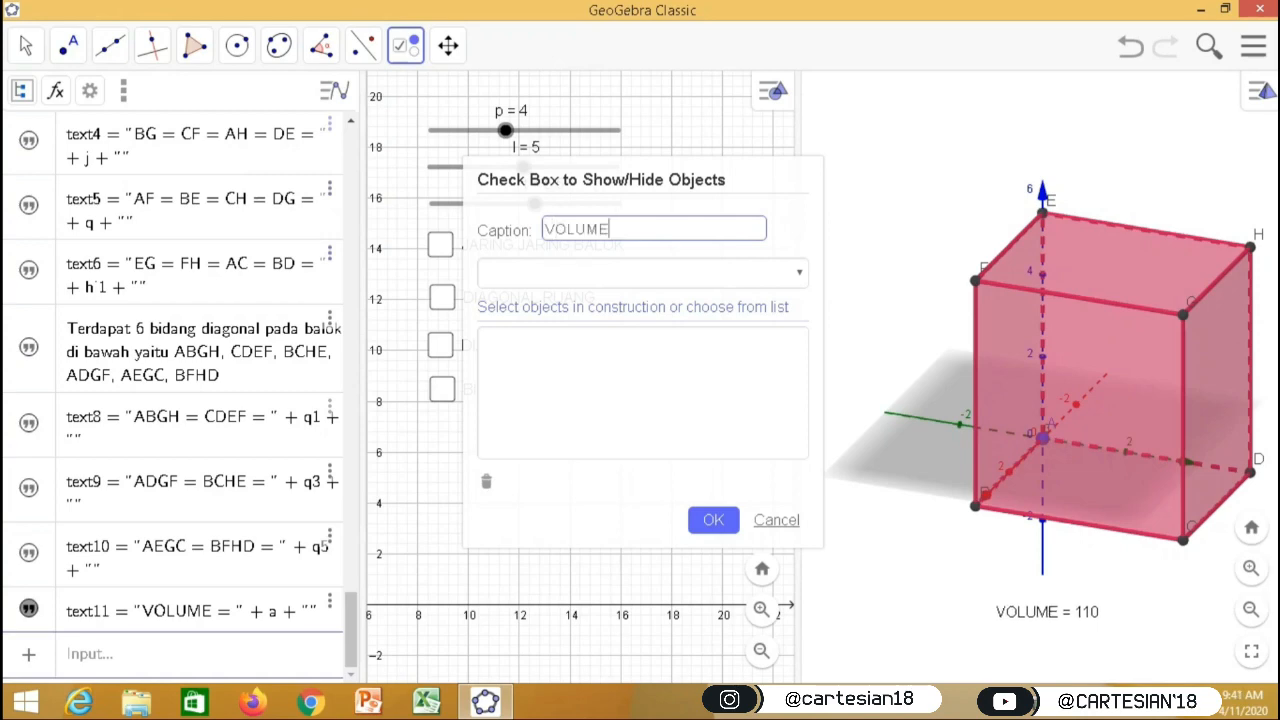
pyautogui.click(798, 272)
pyautogui.moveTo(799, 330); pyautogui.dragTo(799, 640)
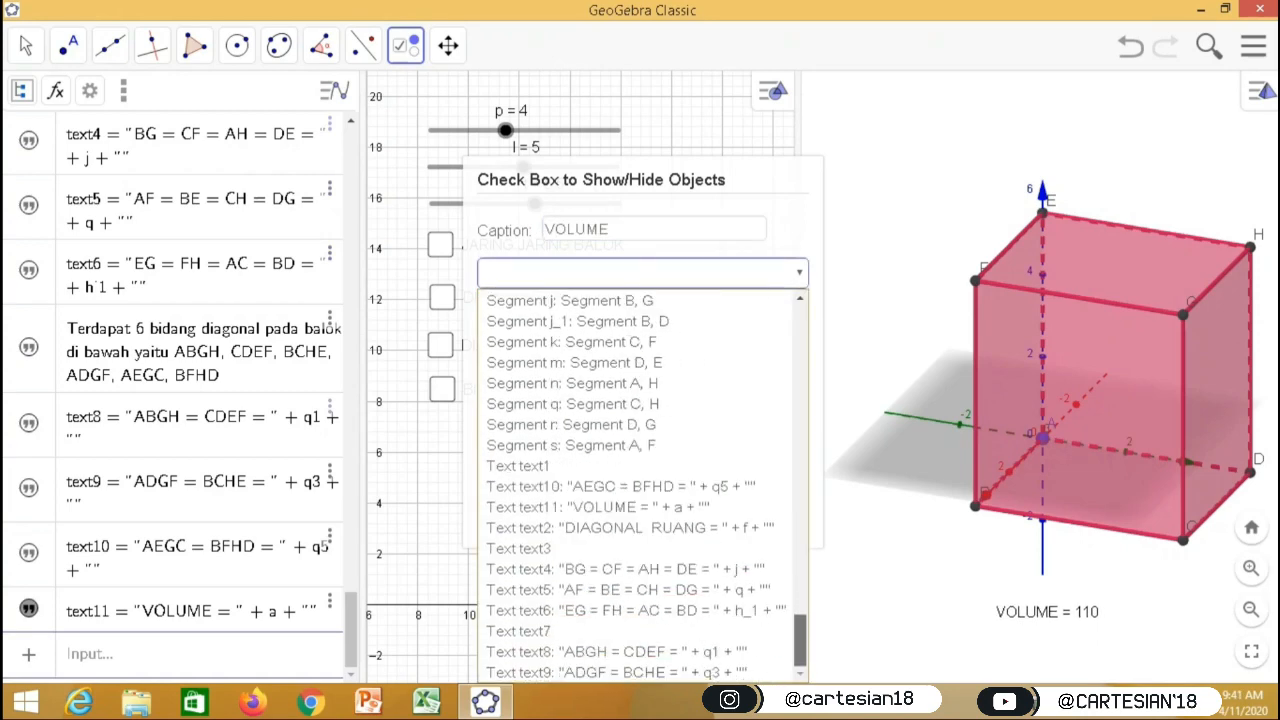
pyautogui.click(600, 507)
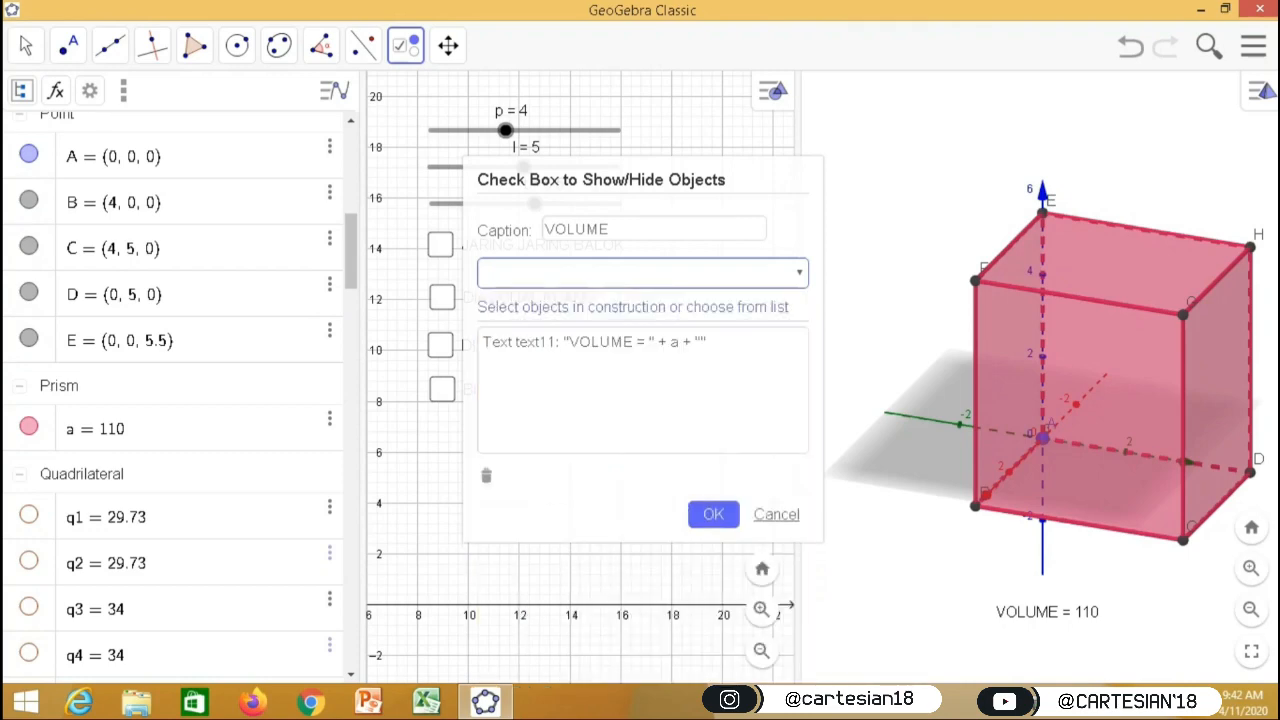
pyautogui.click(713, 514)
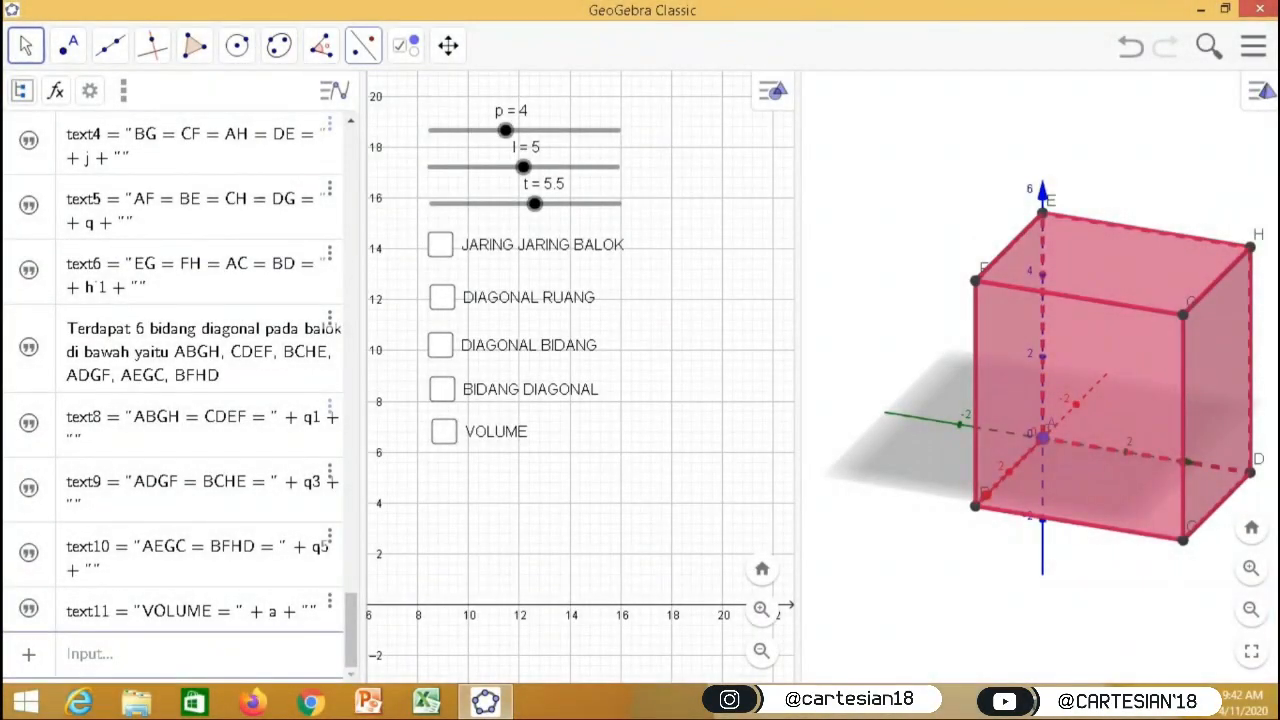
# Step: Add the text "LUAS PERMUKAAN = " to the 3D view, followed by the linked value of net c
pyautogui.click(405, 45)
pyautogui.click(430, 140)
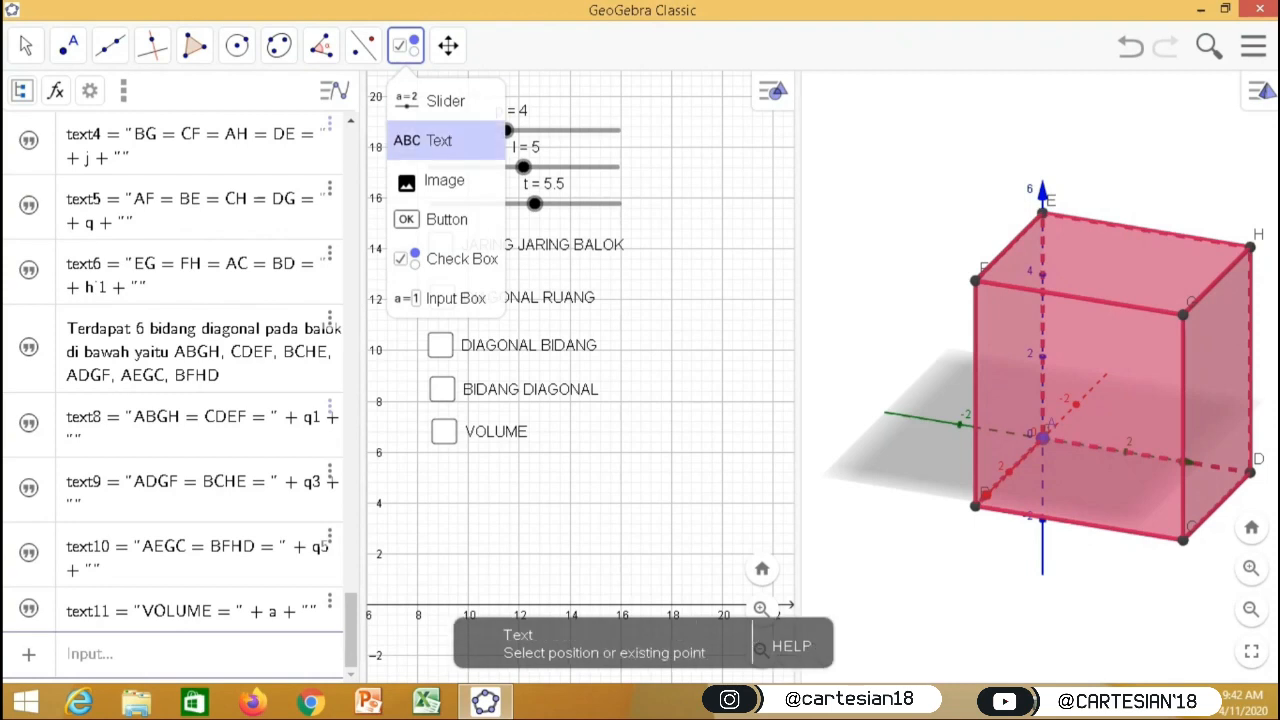
pyautogui.click(455, 228)
pyautogui.write('LUAS PERMUKAAN =')
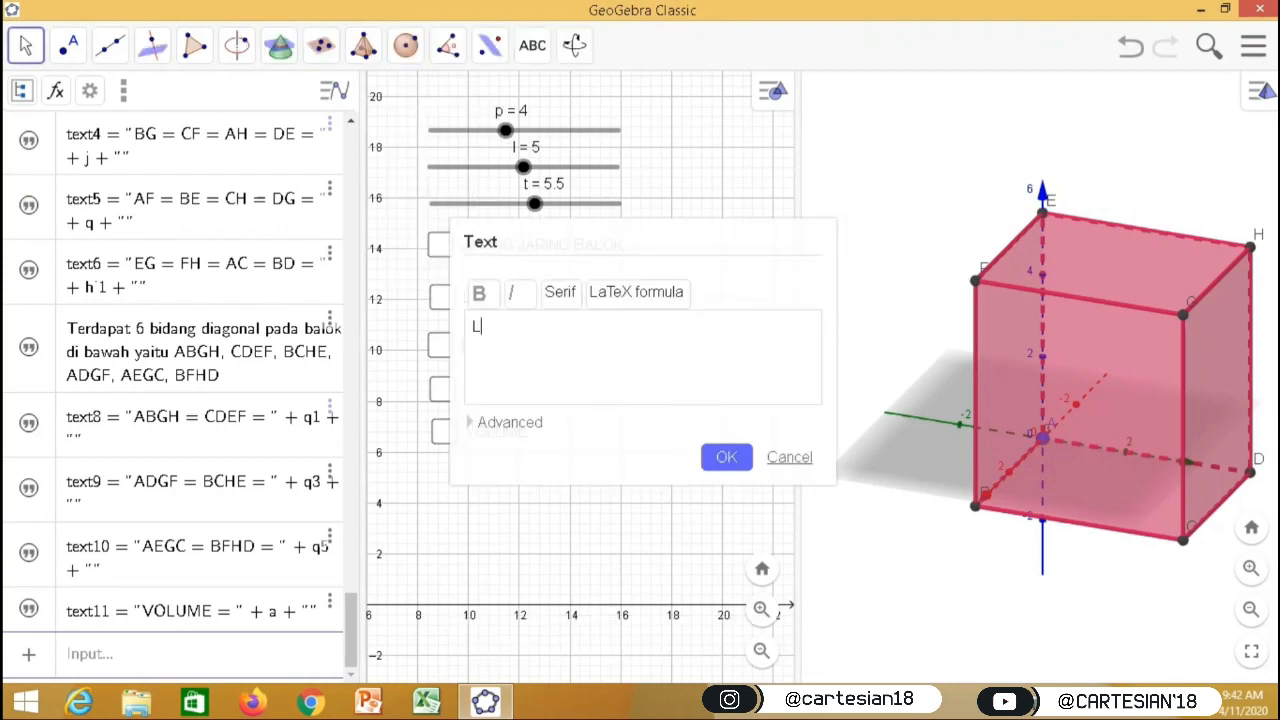
pyautogui.click(509, 422)
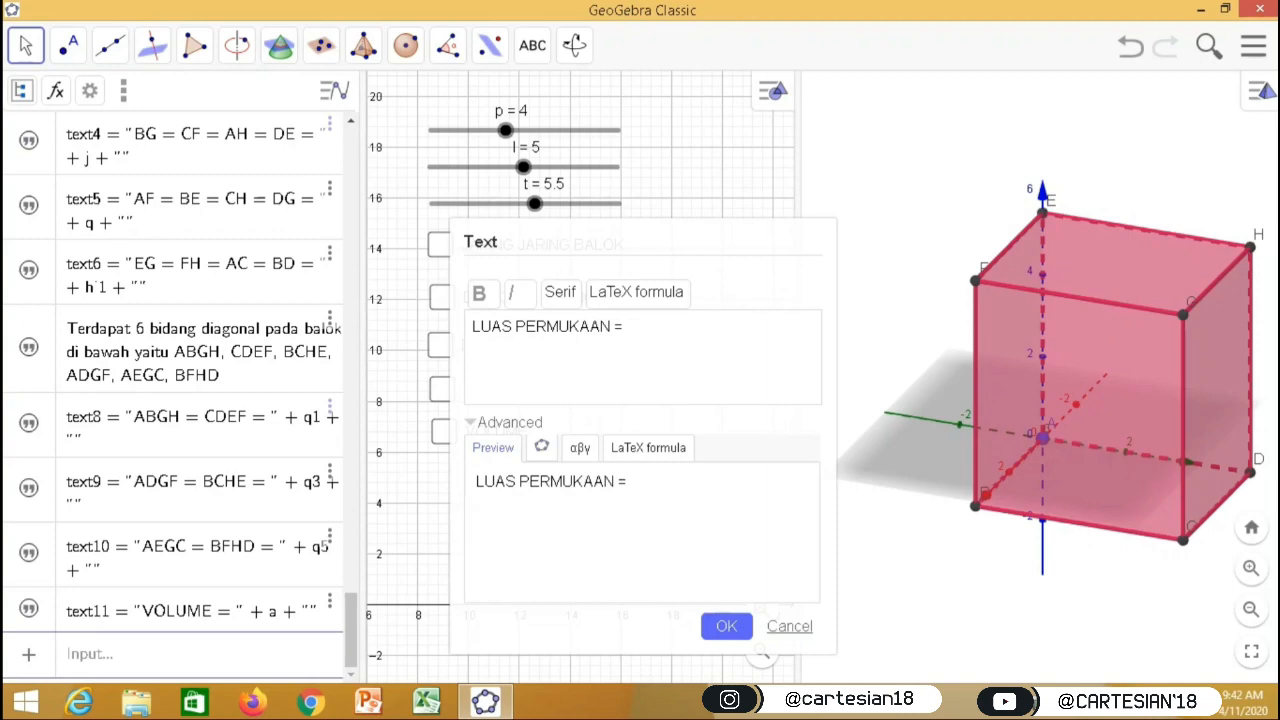
pyautogui.click(541, 447)
pyautogui.moveTo(350, 630); pyautogui.dragTo(350, 166)
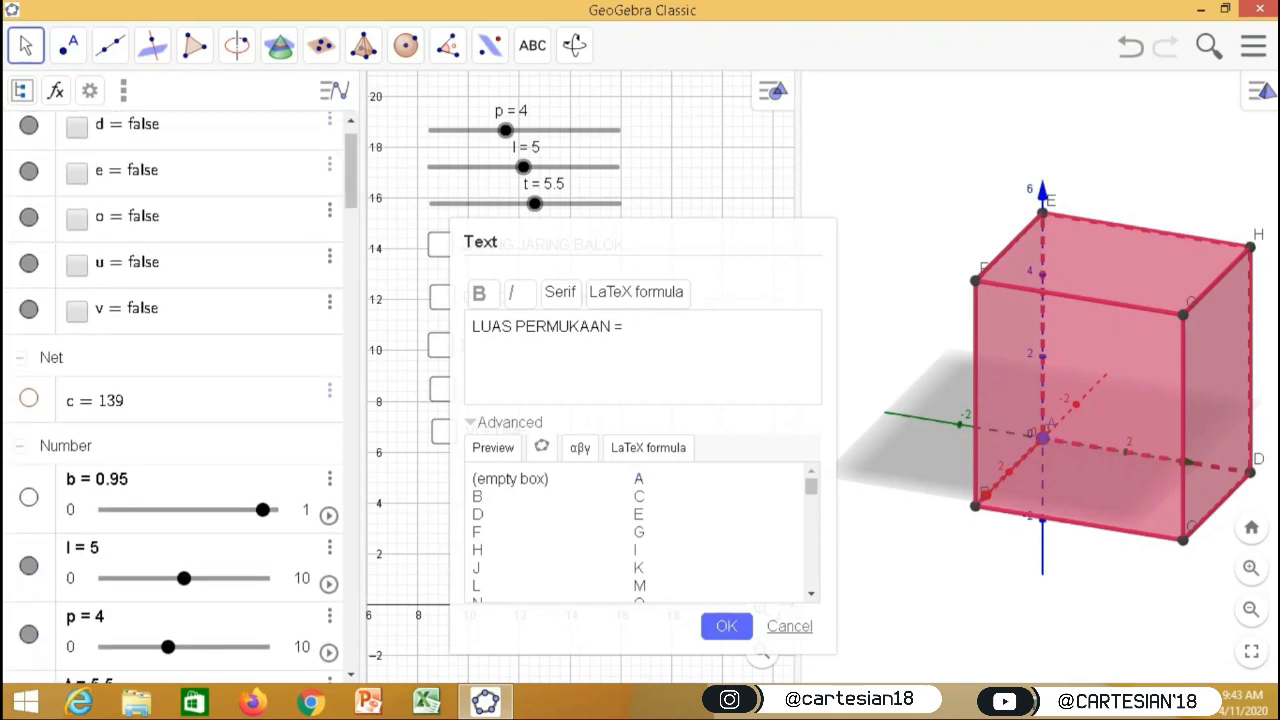
pyautogui.scroll(-5, 645, 532)
pyautogui.moveTo(811, 505); pyautogui.dragTo(811, 500)
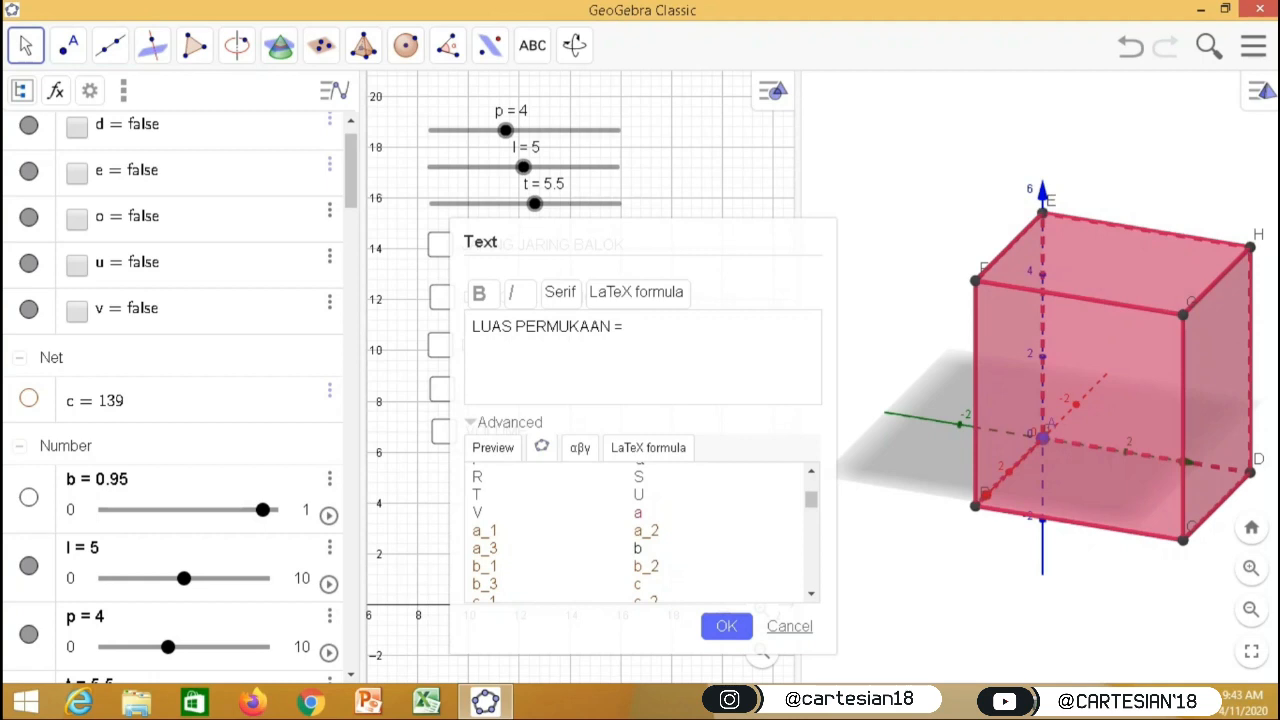
pyautogui.click(637, 584)
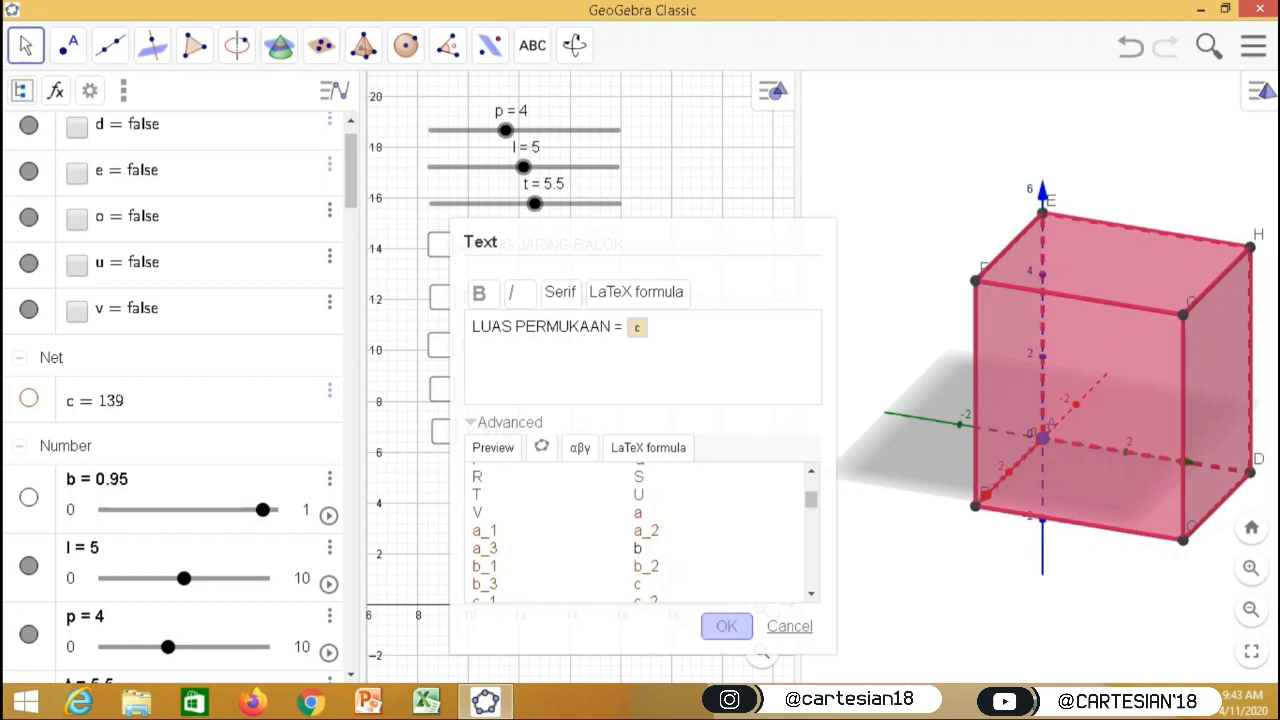
pyautogui.click(726, 626)
# Step: Add a show/hide check box captioned "LUAS PERMUKAAN" below VOLUME, linked to the surface area text text12
pyautogui.click(405, 45)
pyautogui.click(443, 256)
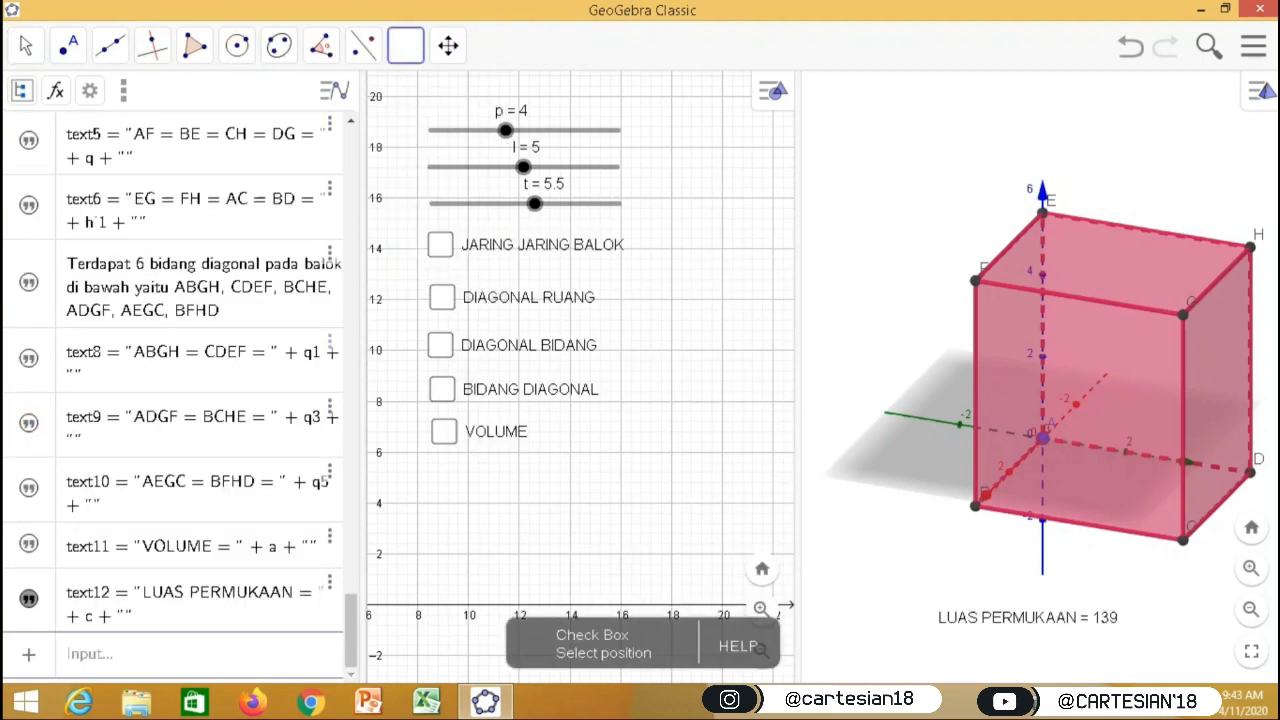
pyautogui.click(443, 474)
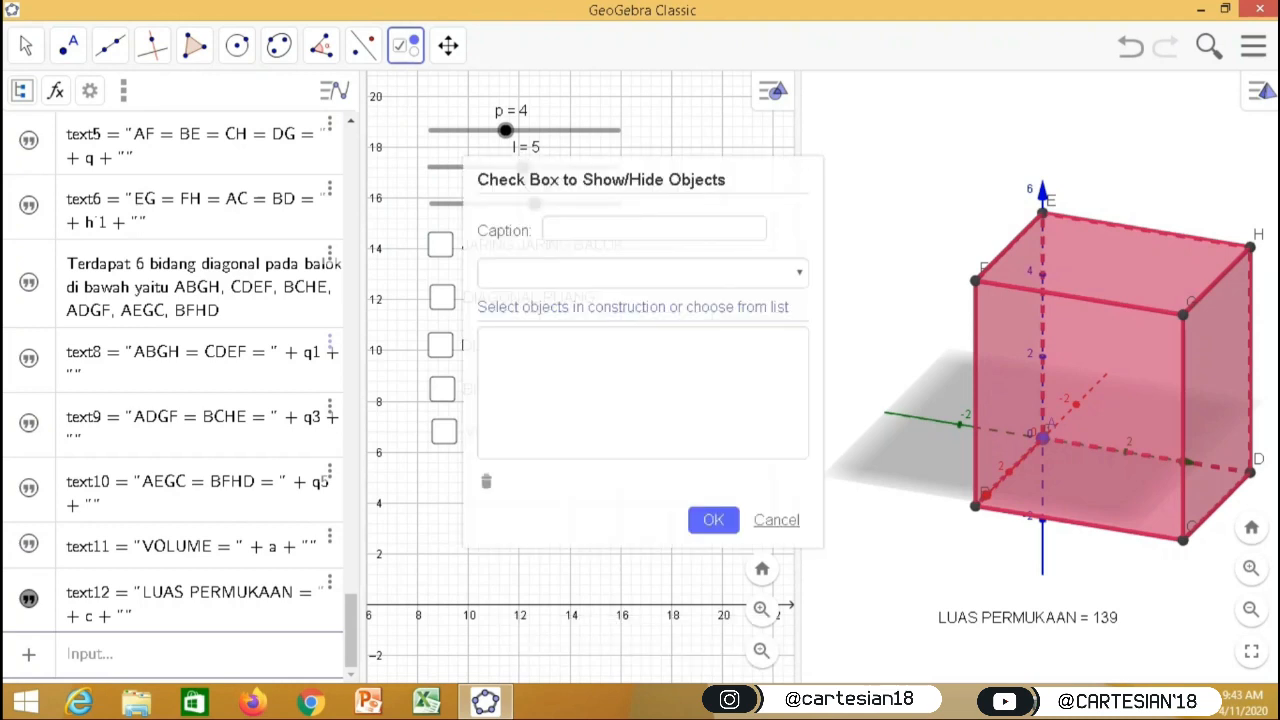
pyautogui.write('LUAS PERMUKAAN')
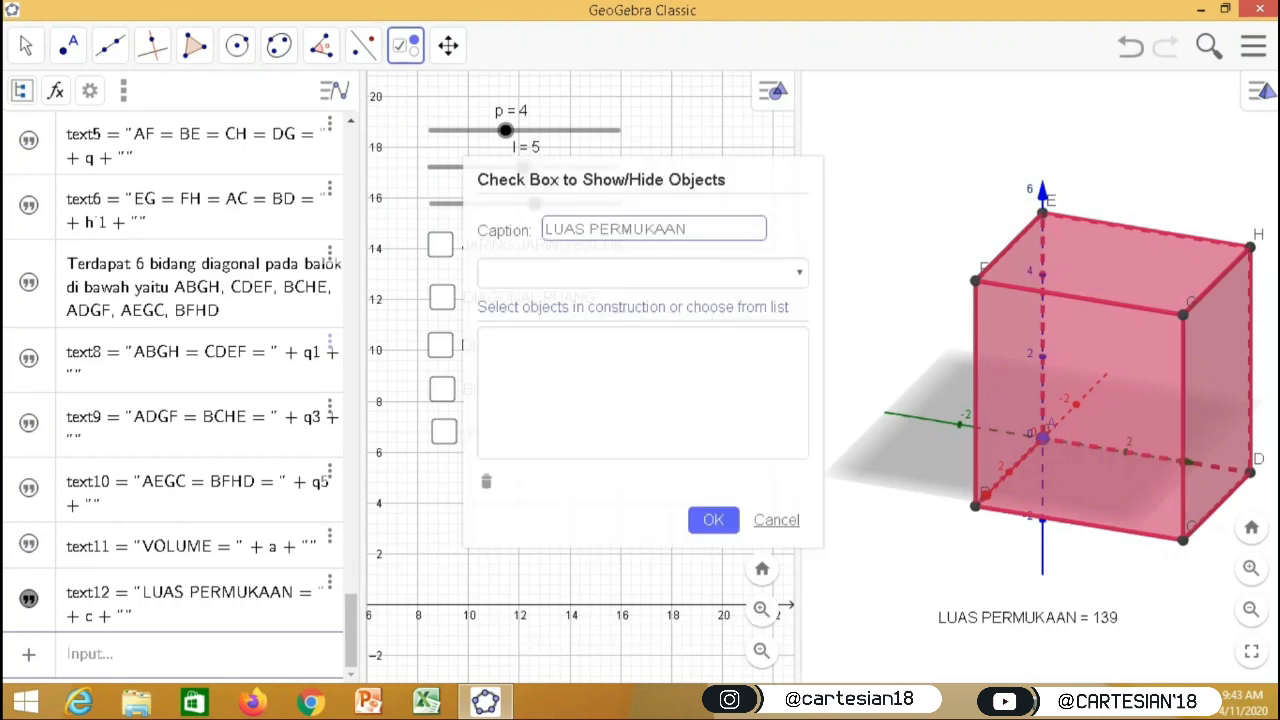
pyautogui.click(643, 272)
pyautogui.scroll(-15, 640, 480)
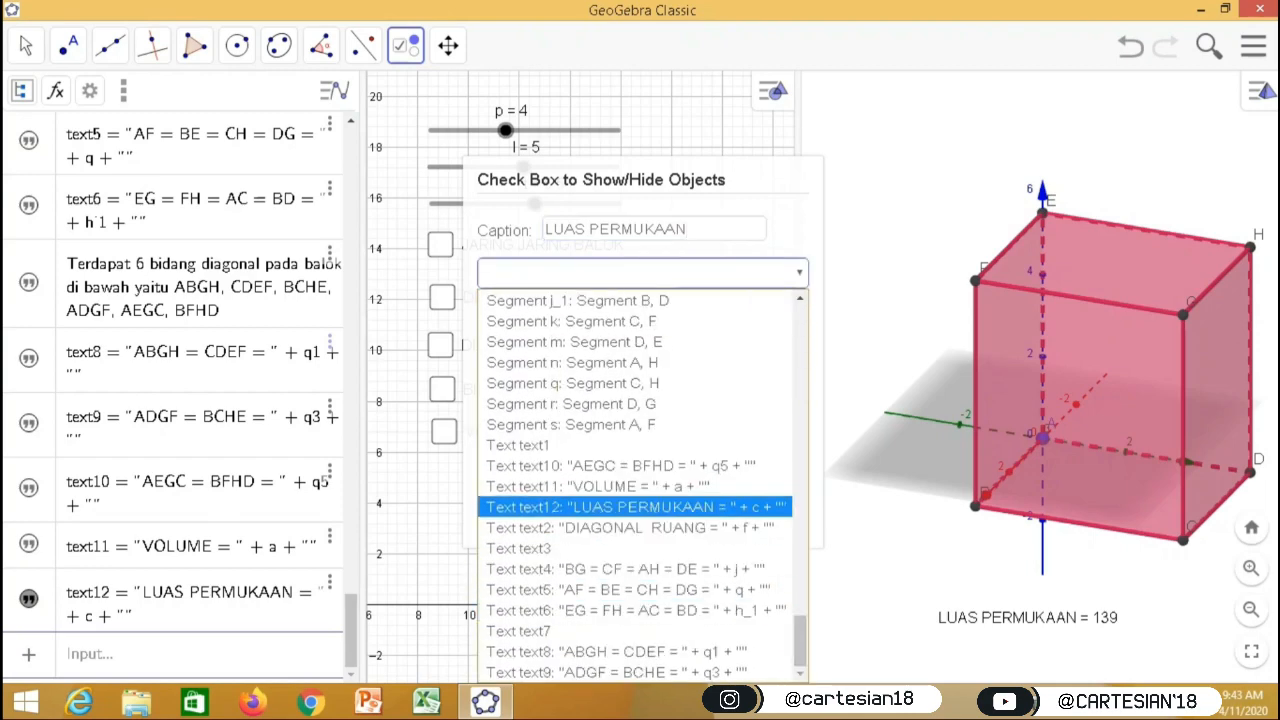
pyautogui.click(635, 507)
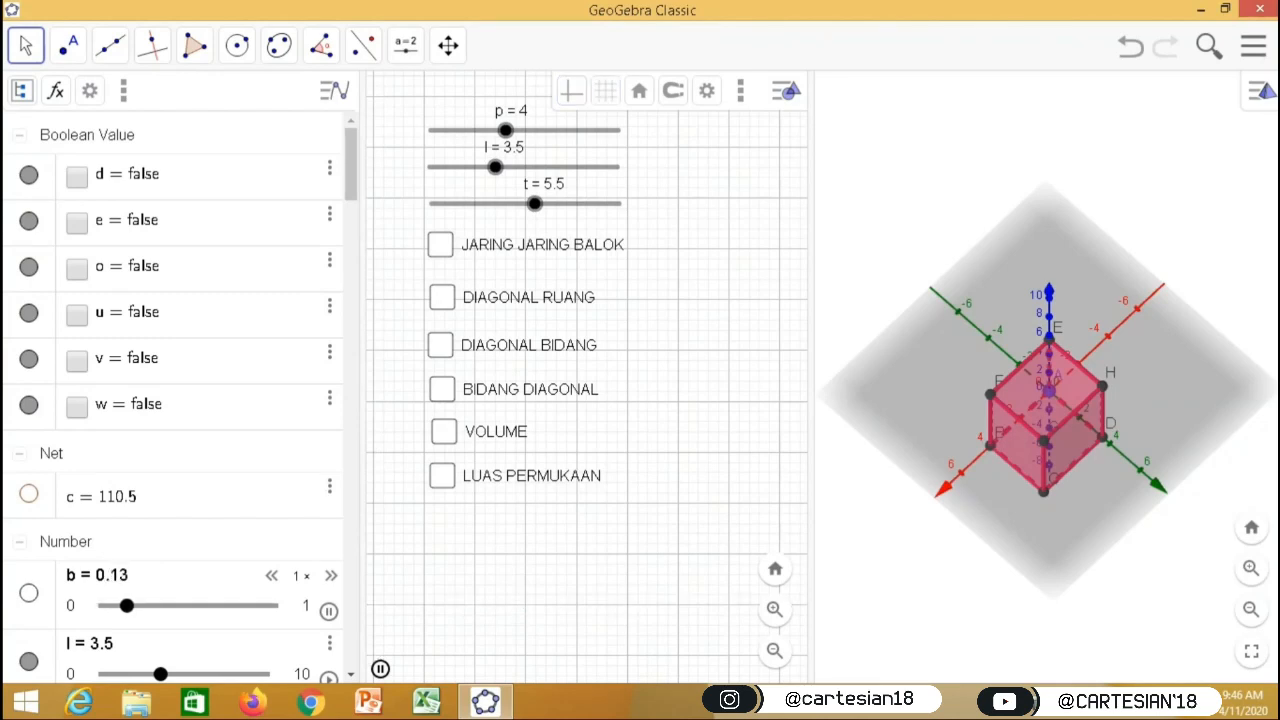
# Step: Hide the grid in the 2D view and stop the animation of slider b
pyautogui.click(605, 90)
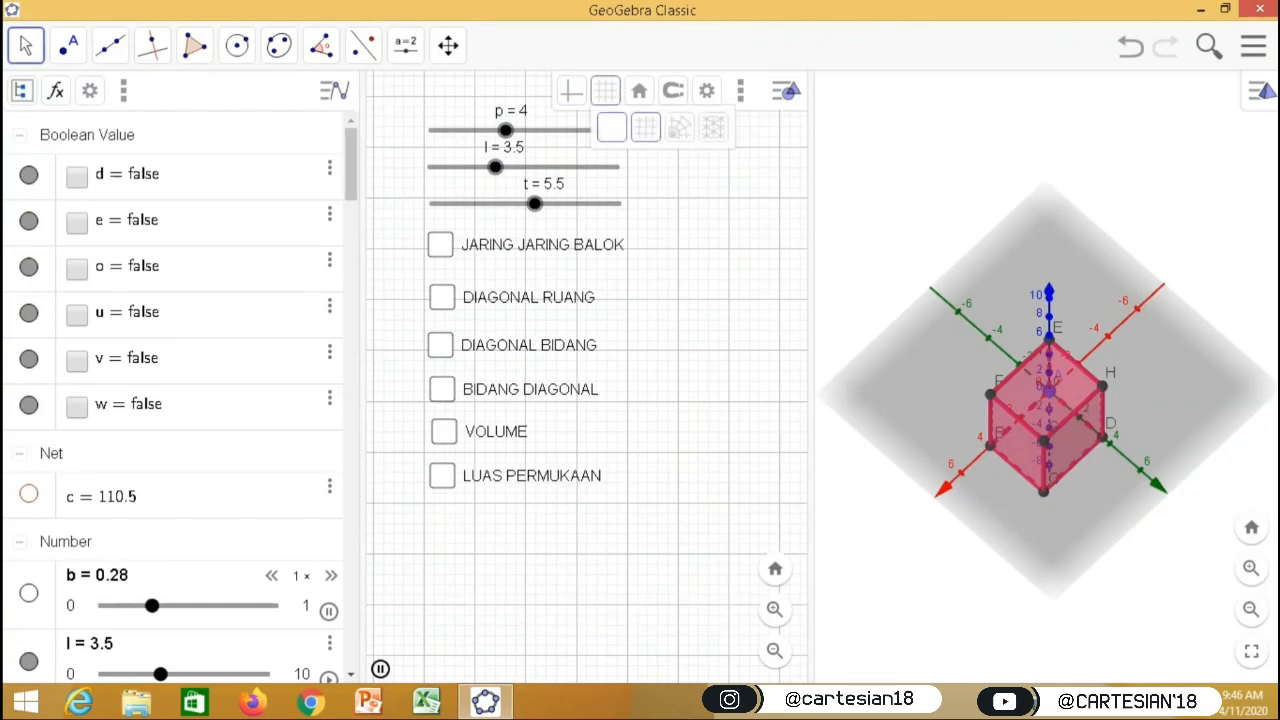
pyautogui.click(611, 127)
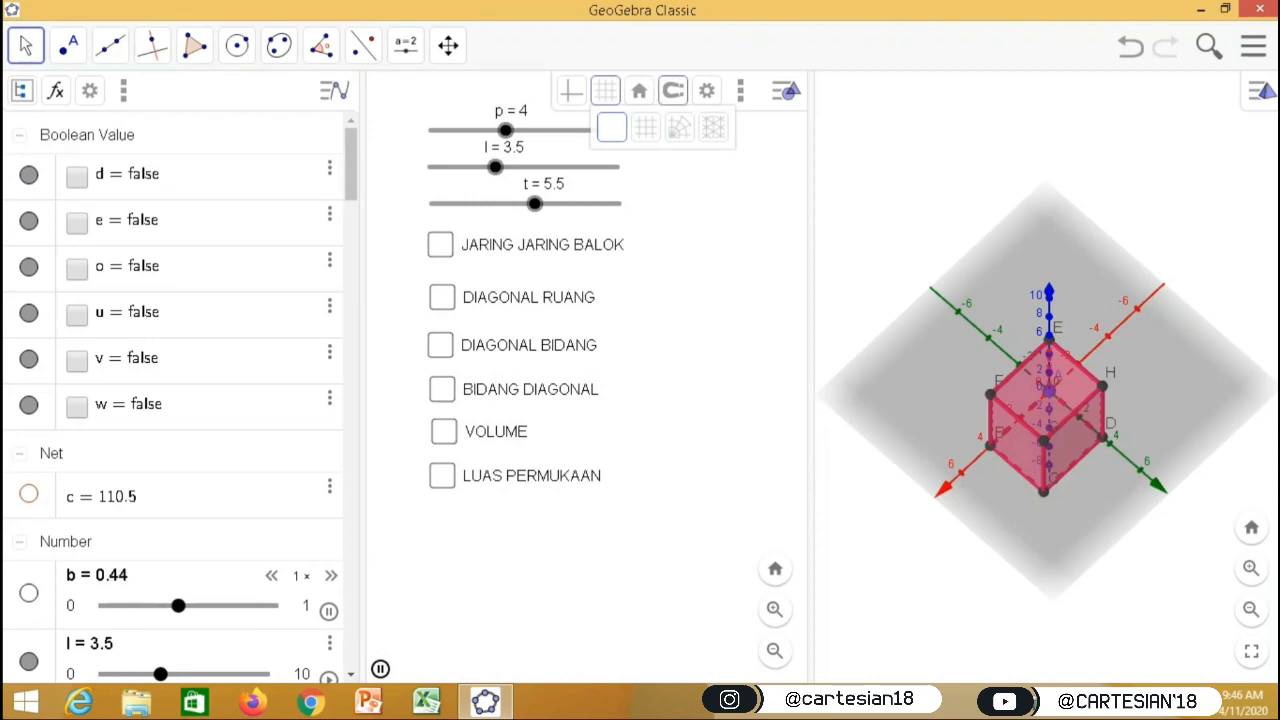
pyautogui.click(328, 610)
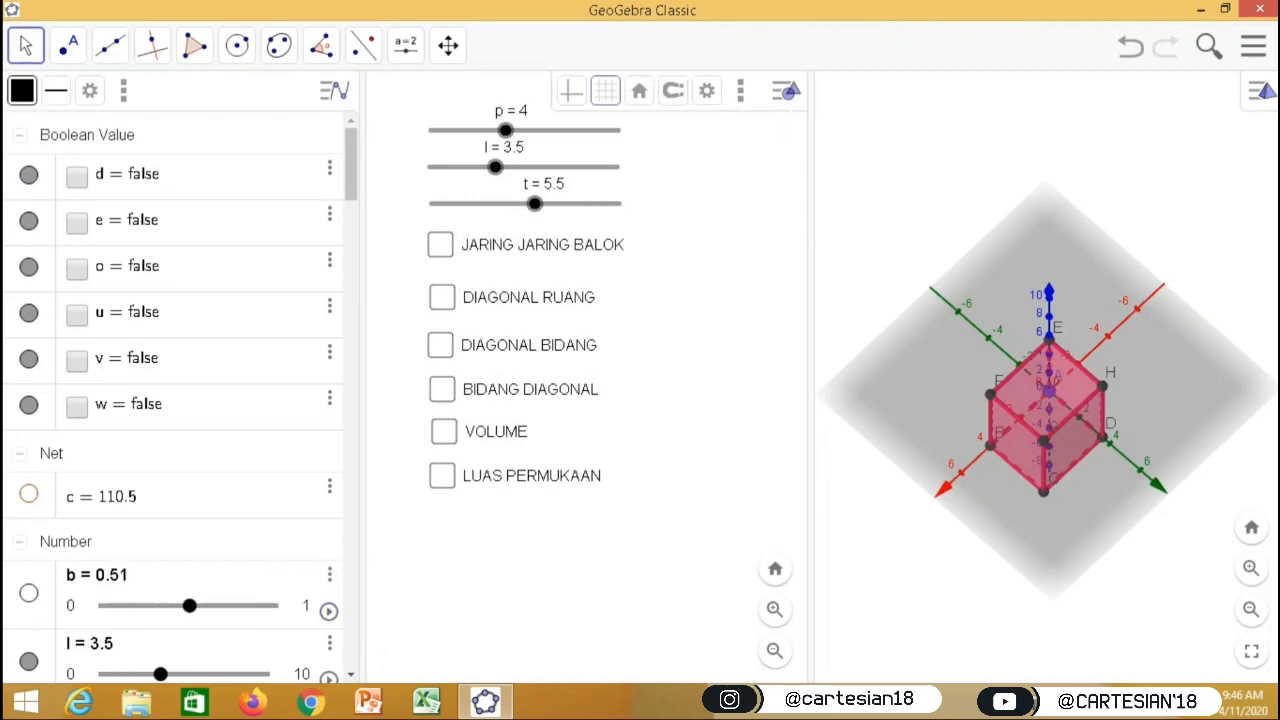
# Step: Set the background color of the 2D view to bright cyan
pyautogui.click(639, 91)
pyautogui.click(706, 90)
pyautogui.moveTo(1240, 262); pyautogui.dragTo(1240, 527)
pyautogui.click(1135, 443)
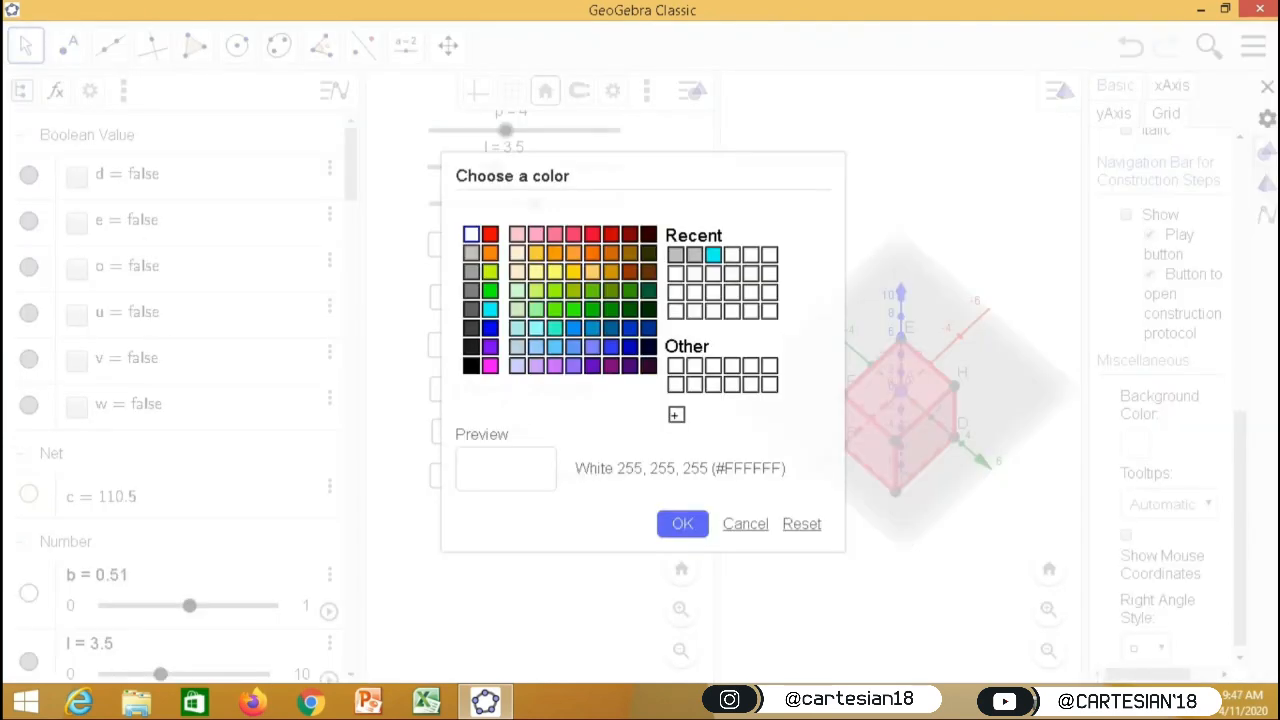
pyautogui.click(490, 309)
pyautogui.click(682, 523)
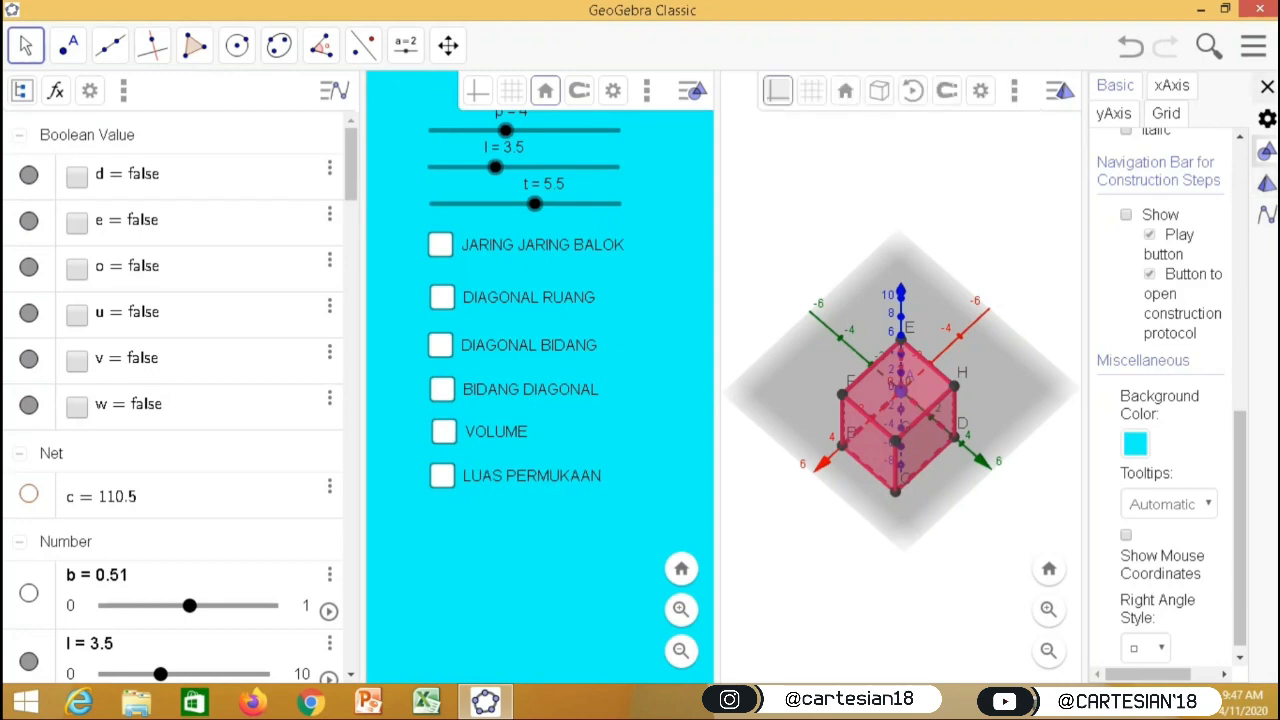
# Step: Hide the axes and plane in the 3D view and set its background color to pale turquoise
pyautogui.click(777, 90)
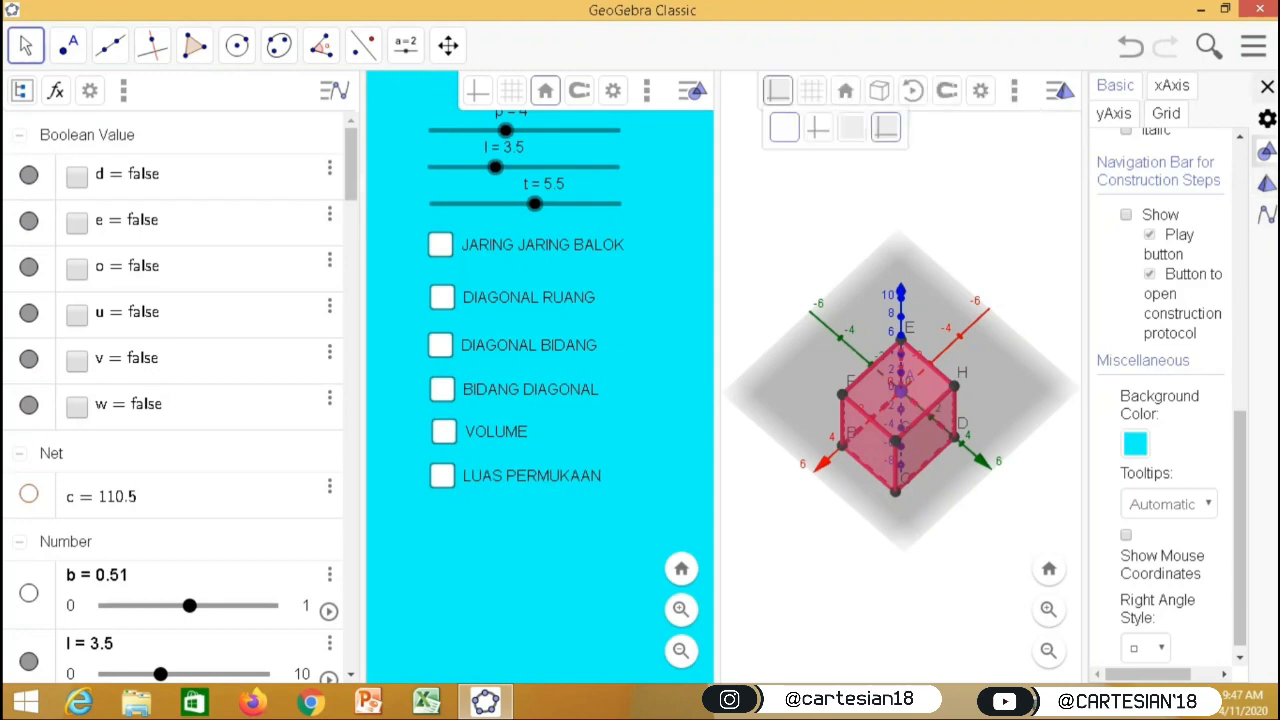
pyautogui.click(784, 127)
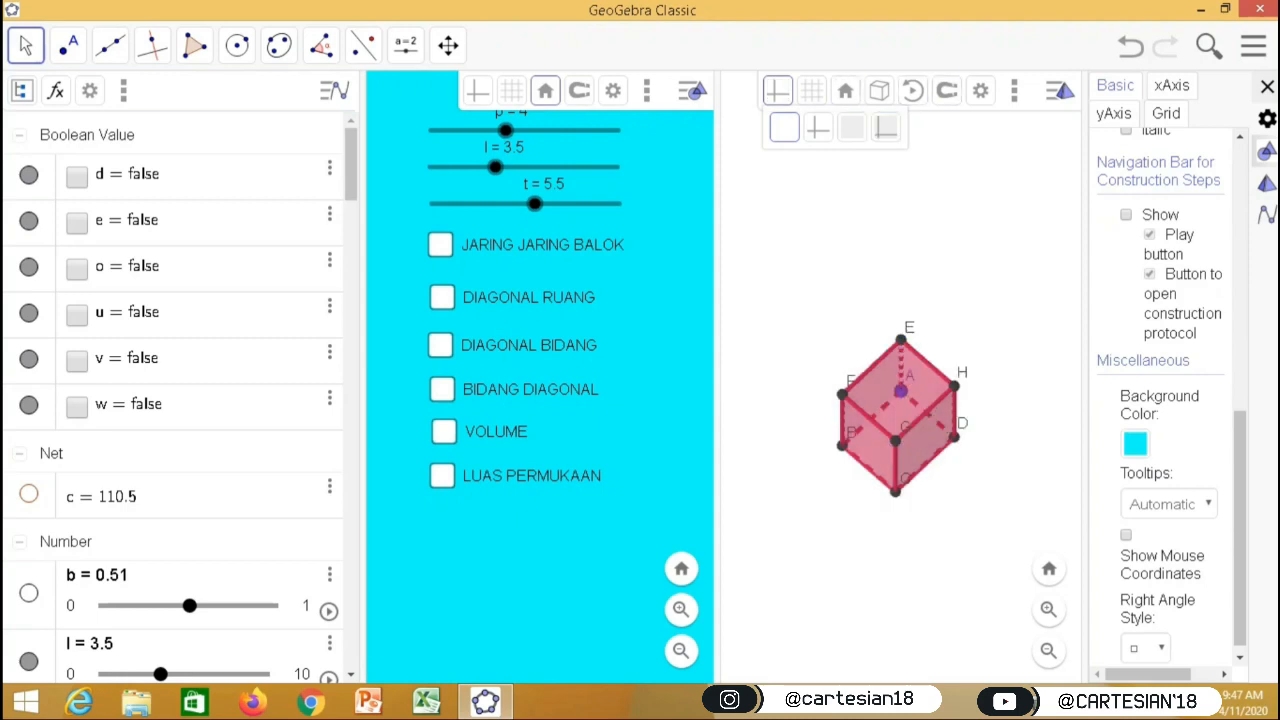
pyautogui.click(980, 90)
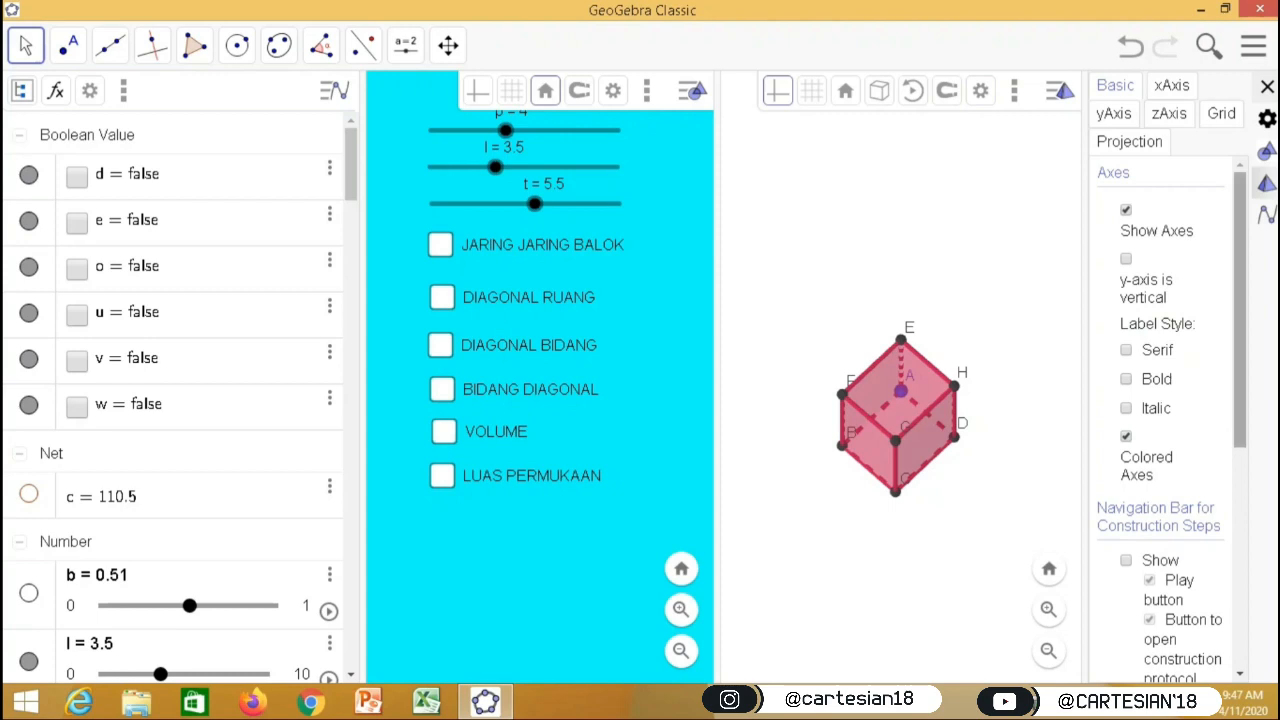
pyautogui.scroll(-5, 1160, 420)
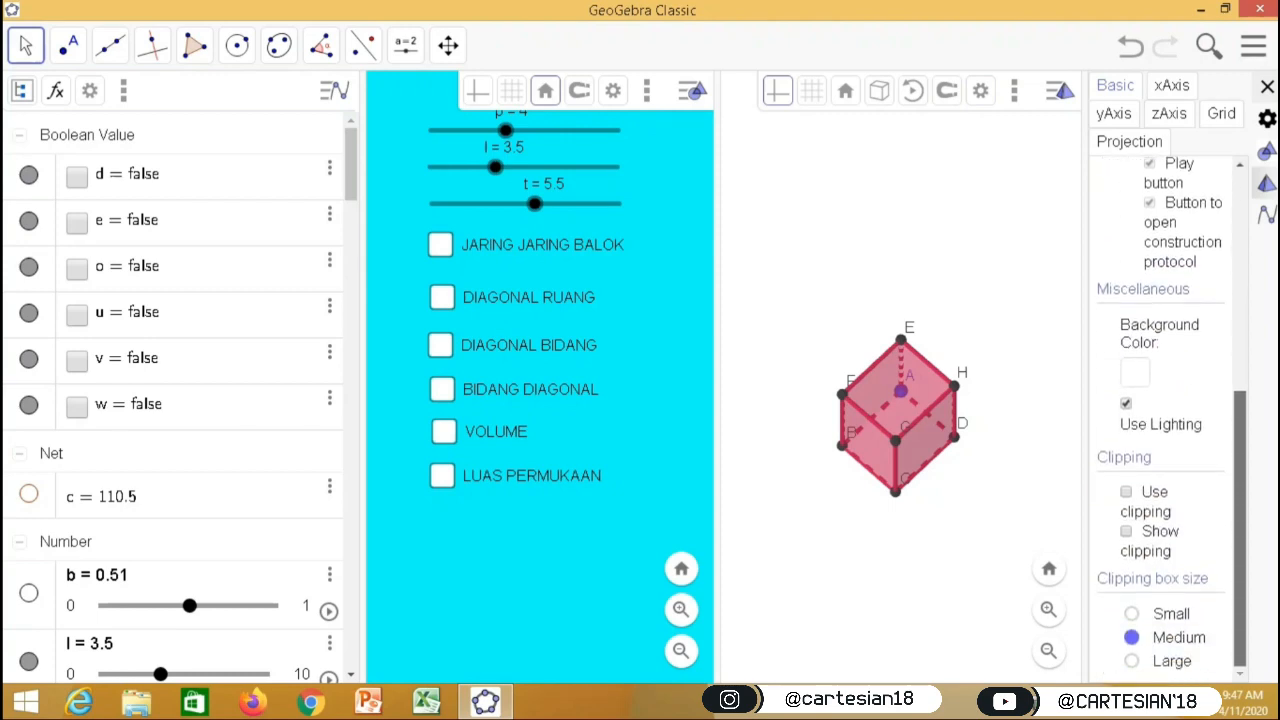
pyautogui.click(1134, 372)
pyautogui.click(517, 327)
pyautogui.click(682, 523)
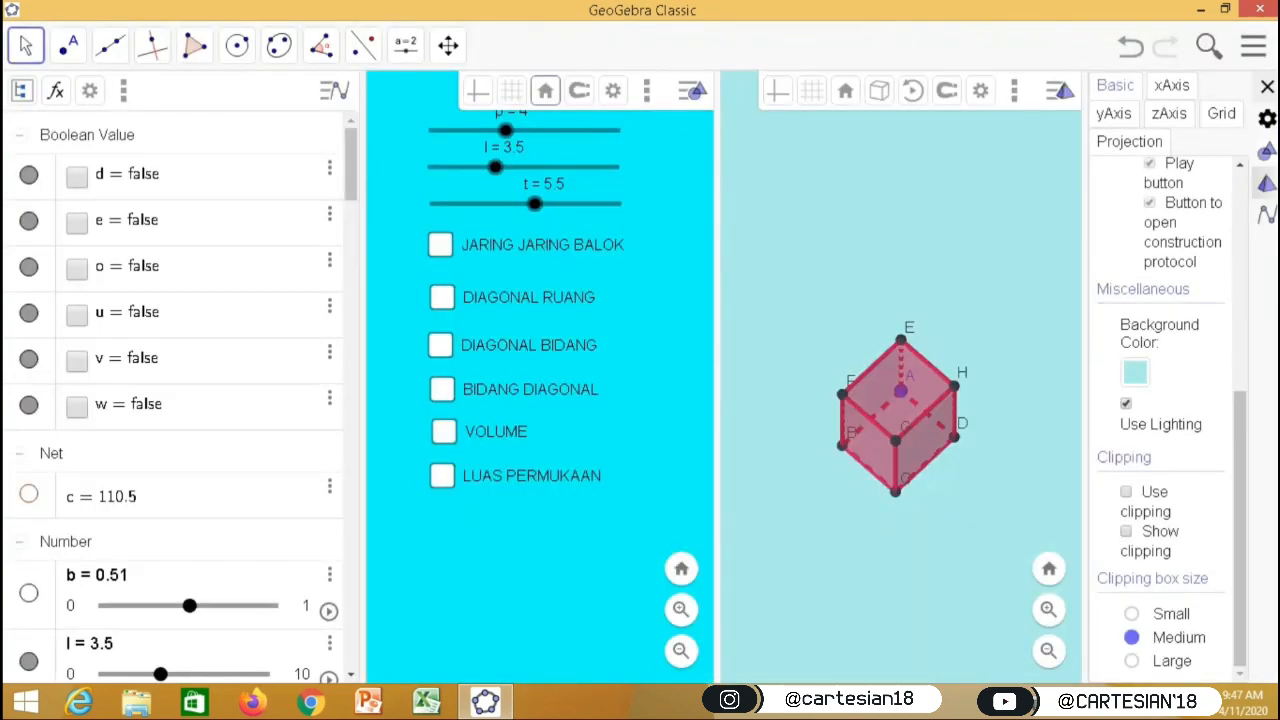
# Step: Narrow the algebra view slightly and set the prism sliders to p = 5, l = 7 and t = 9.5
pyautogui.moveTo(362, 377); pyautogui.dragTo(326, 377)
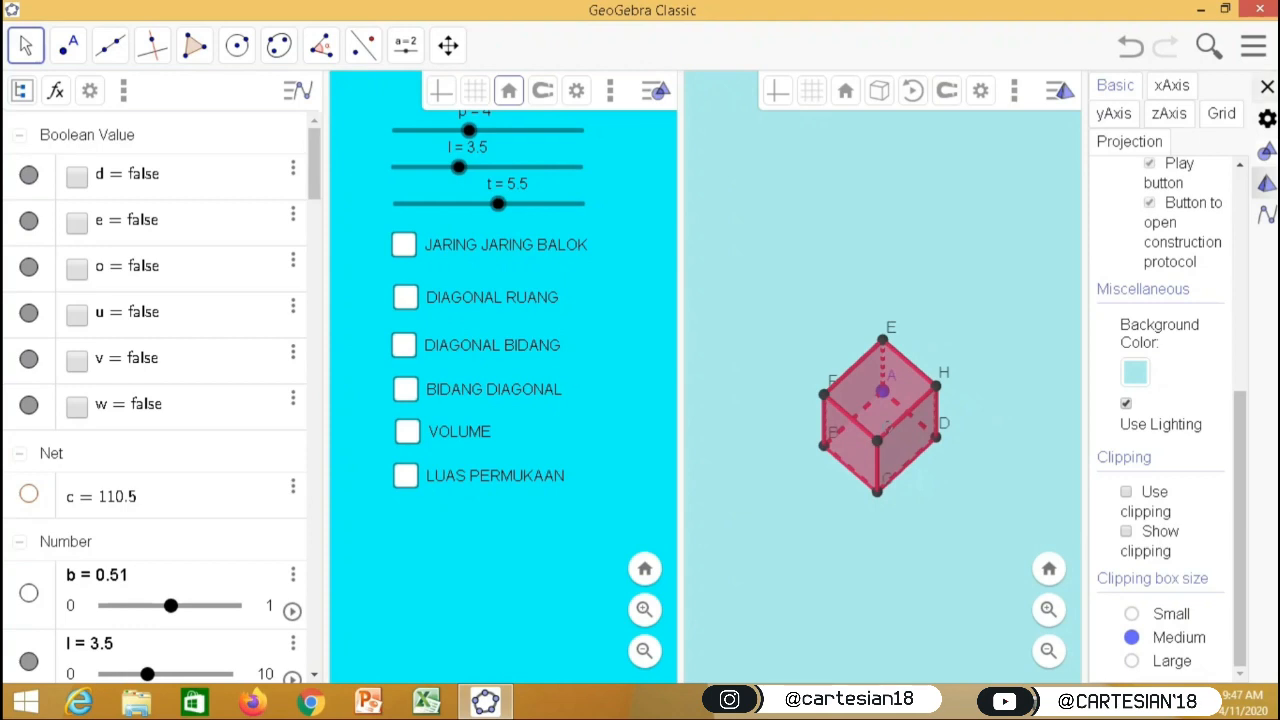
pyautogui.click(1266, 87)
pyautogui.moveTo(1029, 430); pyautogui.dragTo(1033, 382)
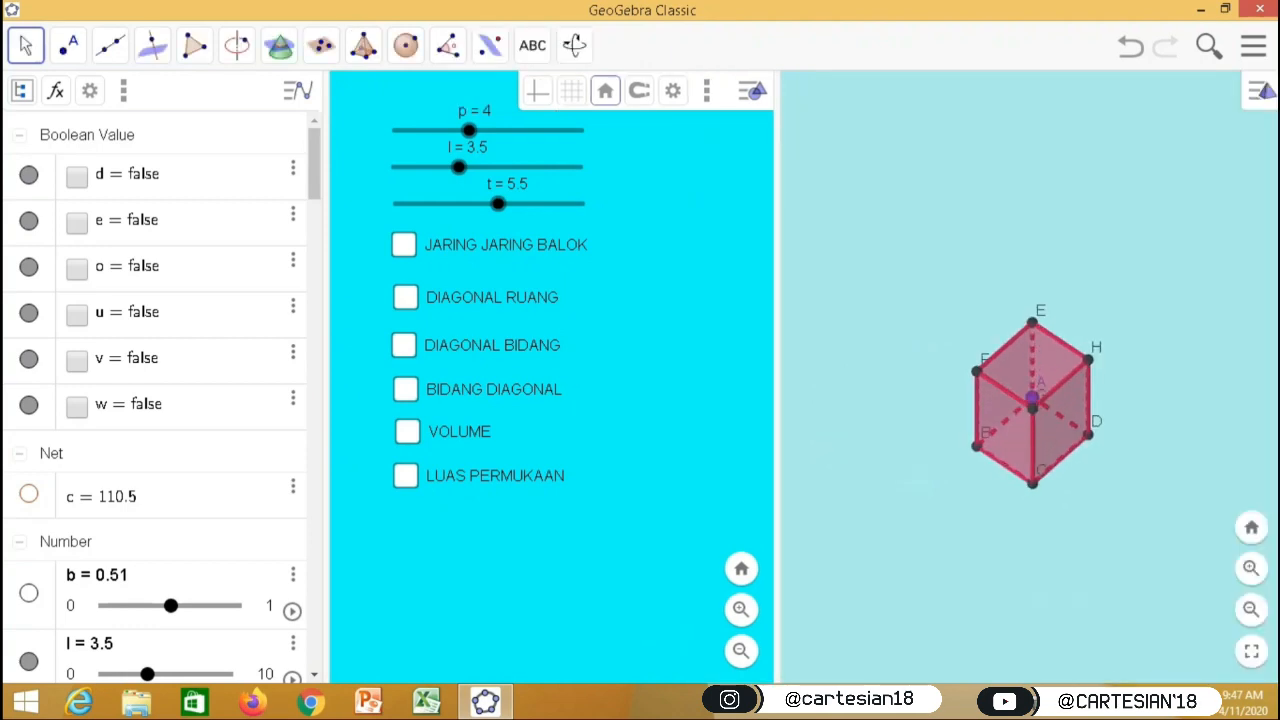
pyautogui.moveTo(469, 130); pyautogui.dragTo(573, 203)
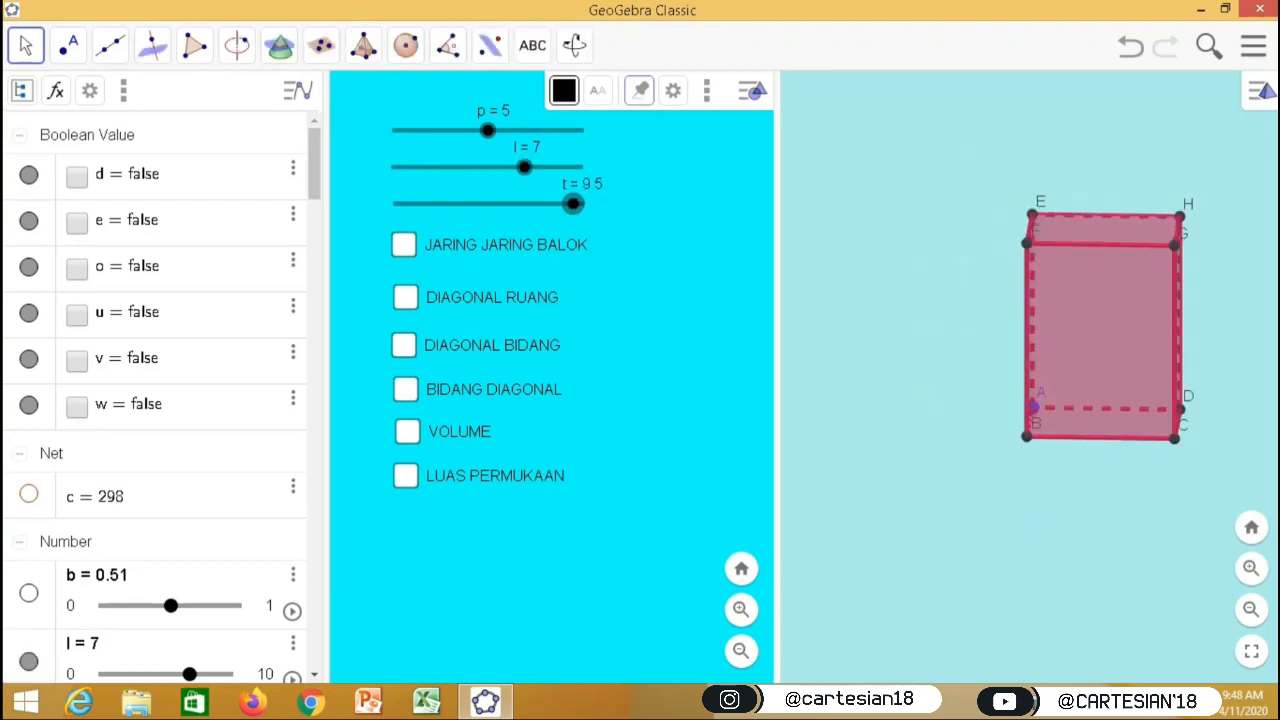
# Step: Test the JARING JARING BALOK check box: show the net, unfold it to b = 0.98, briefly animate b, and hide it again
pyautogui.click(404, 244)
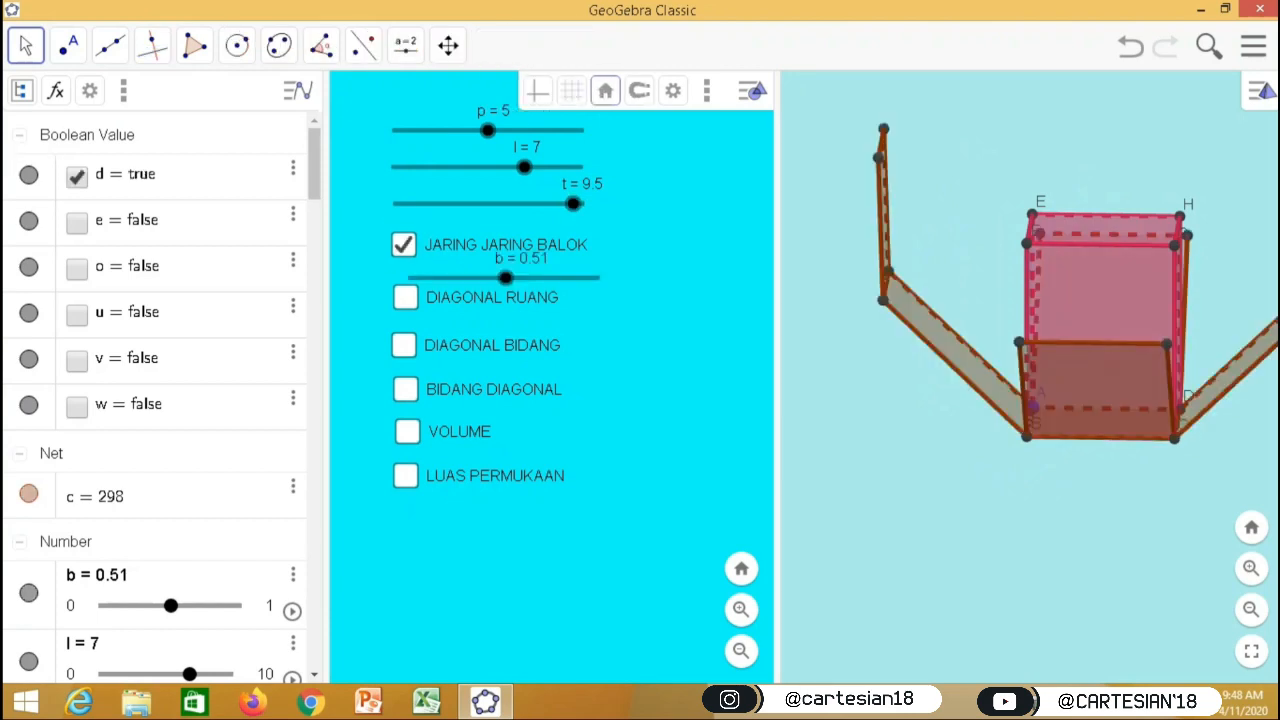
pyautogui.moveTo(950, 258); pyautogui.dragTo(894, 284)
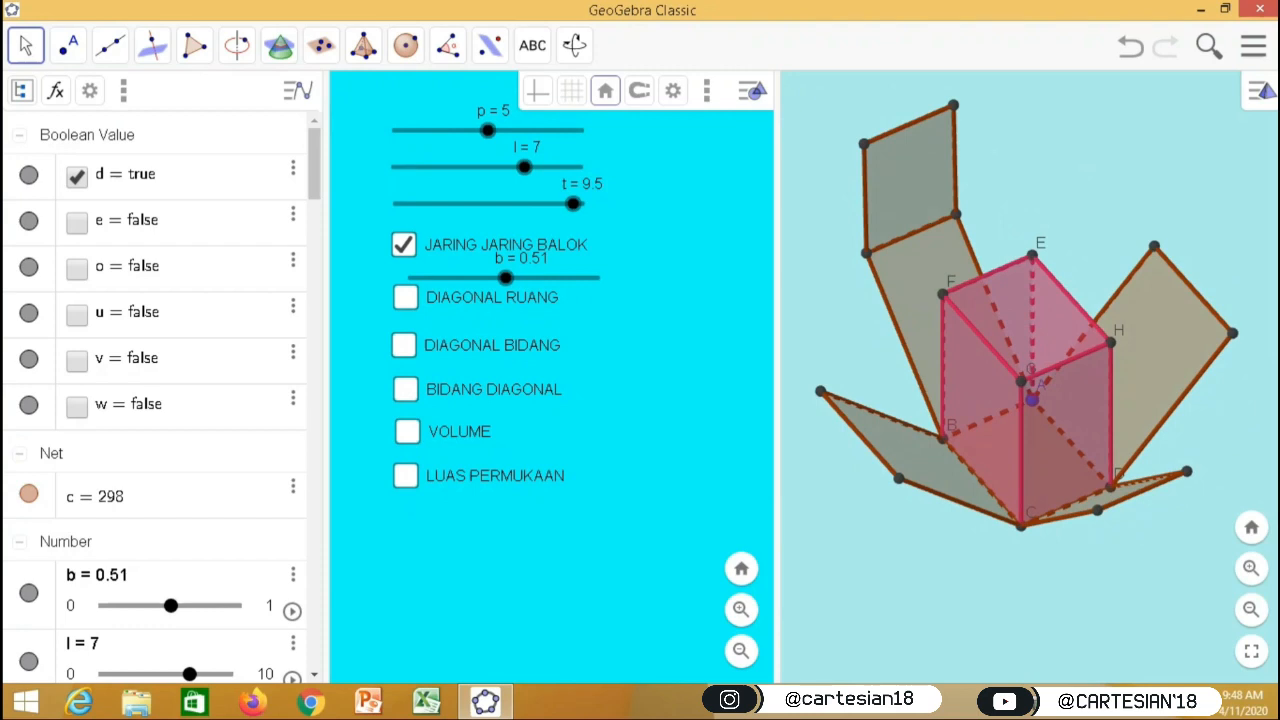
pyautogui.moveTo(505, 278); pyautogui.dragTo(595, 278)
pyautogui.rightClick(594, 278)
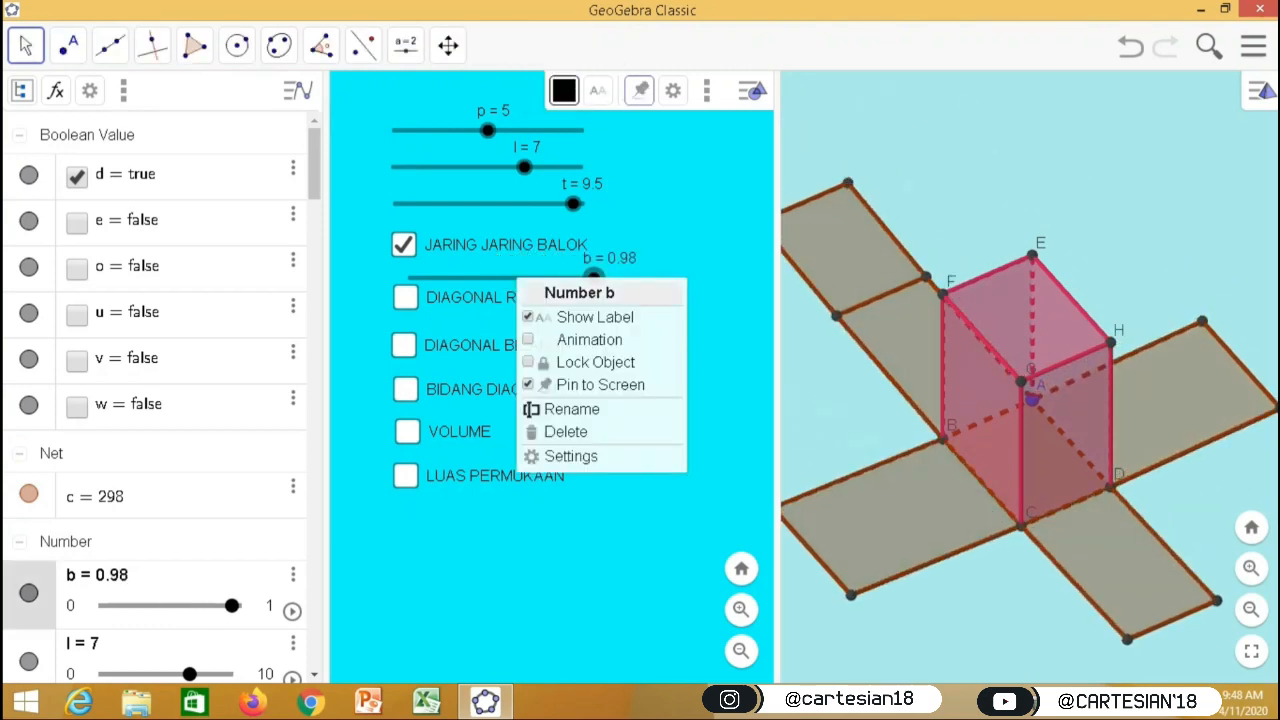
pyautogui.click(589, 339)
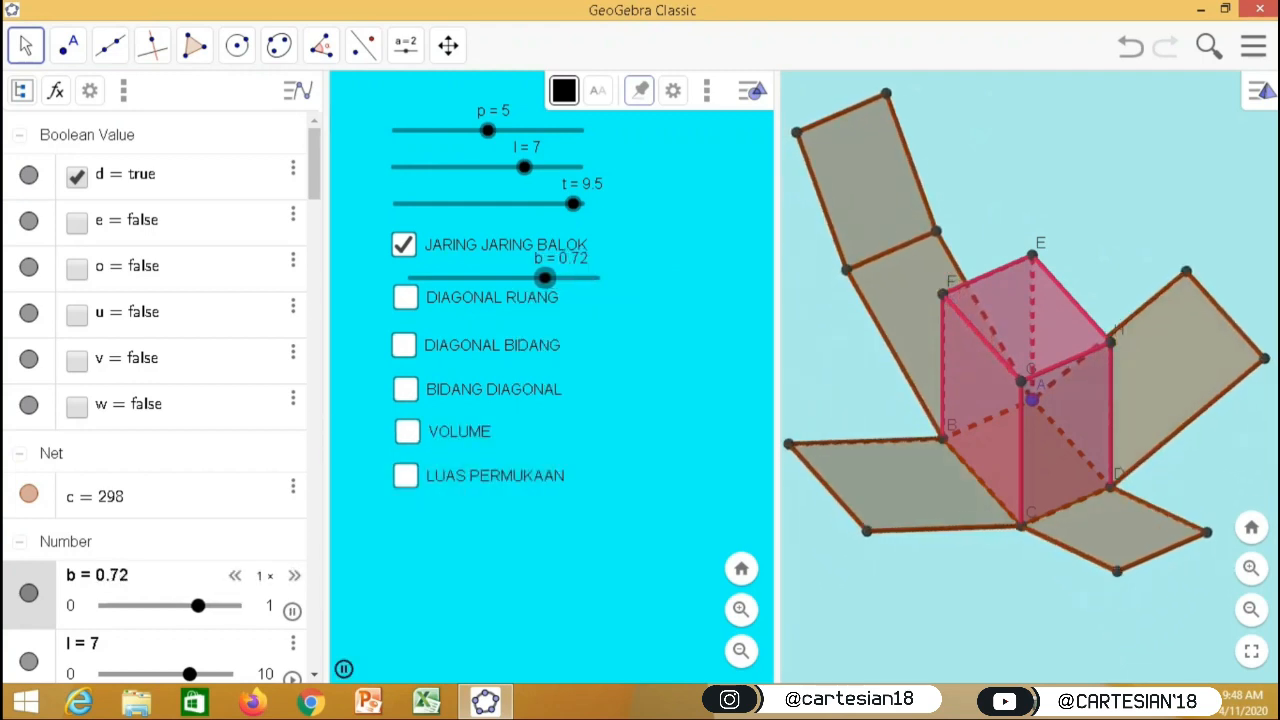
pyautogui.press('space')
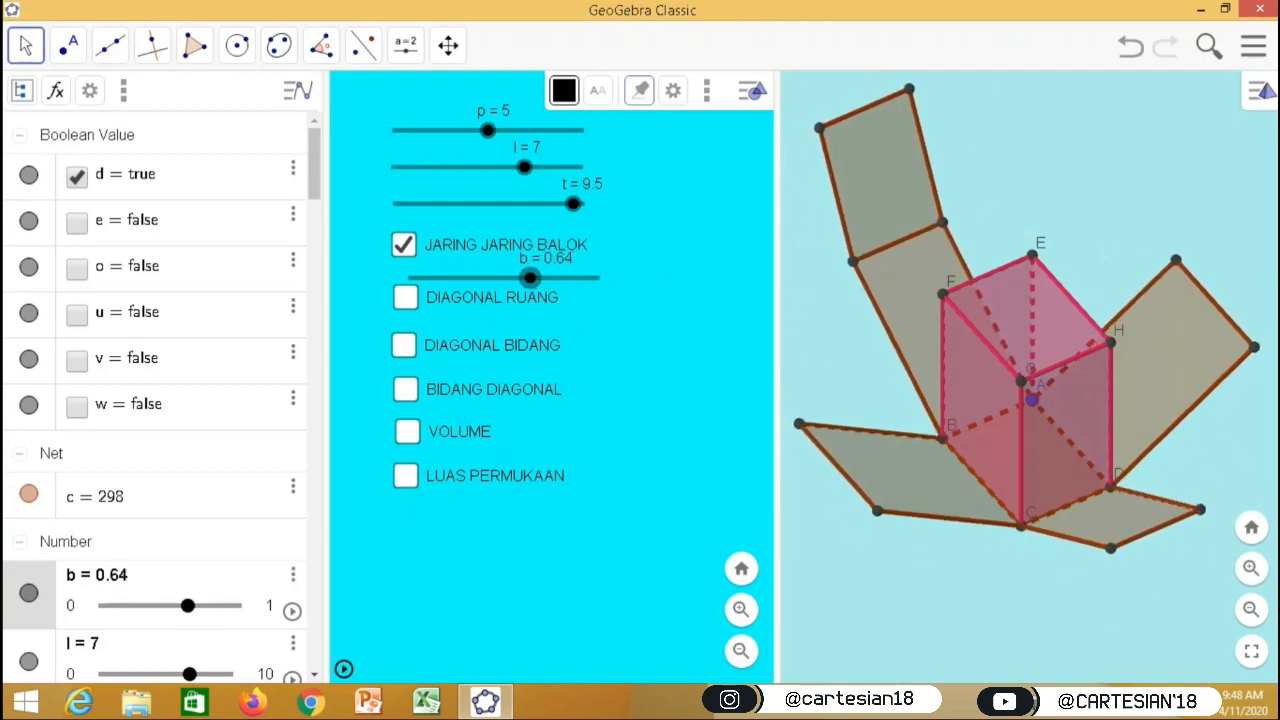
pyautogui.click(403, 244)
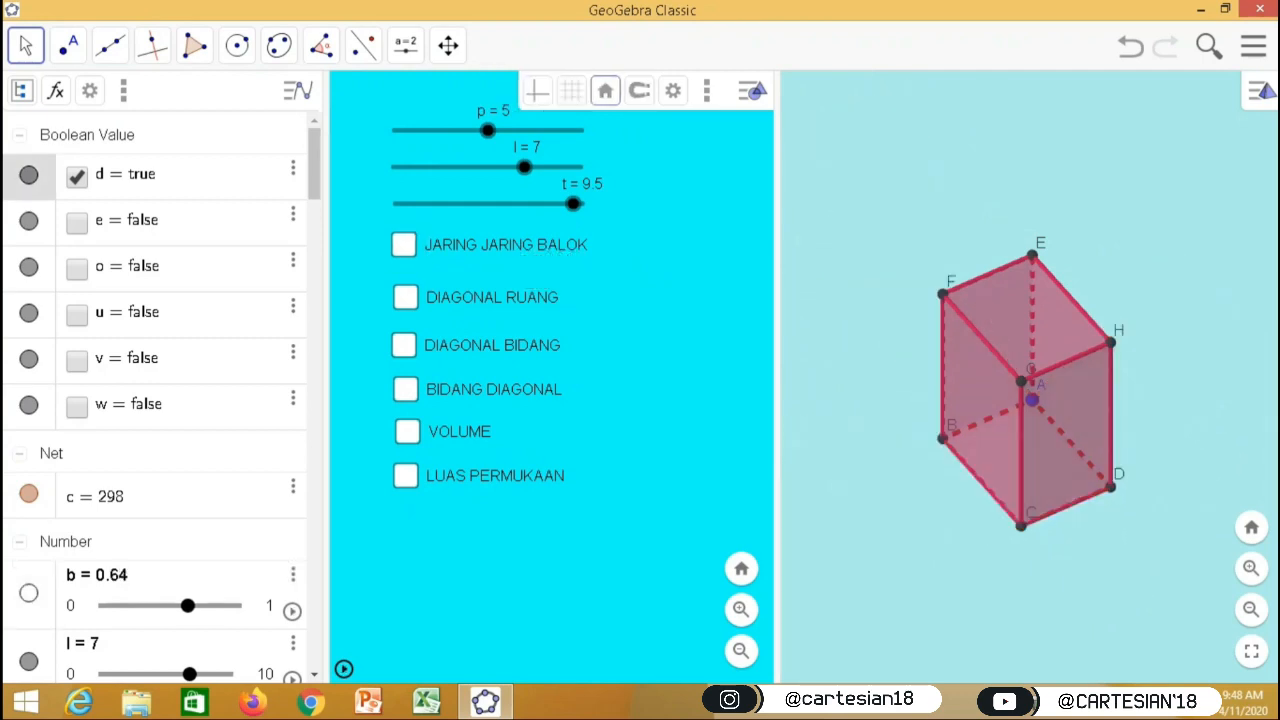
# Step: Test the DIAGONAL RUANG check box while setting the sliders to p = 6, l = 9.5 and t = 10
pyautogui.click(405, 297)
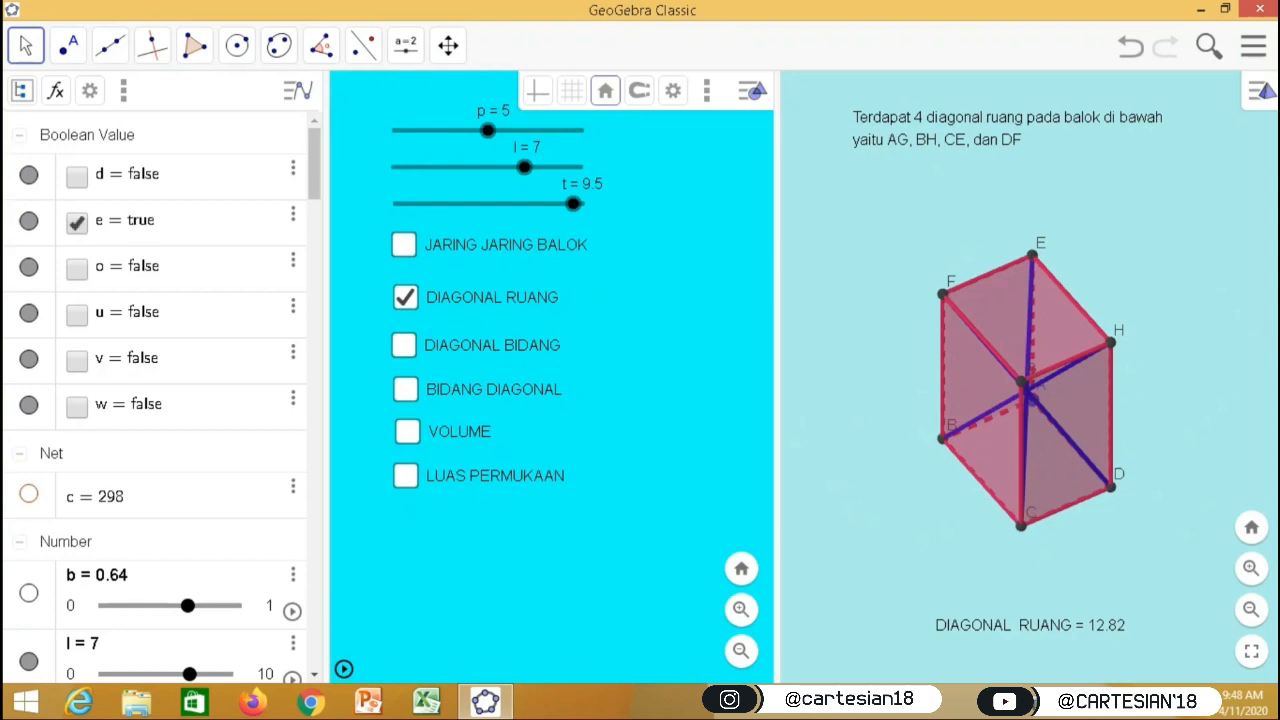
pyautogui.moveTo(1100, 400); pyautogui.dragTo(1150, 394)
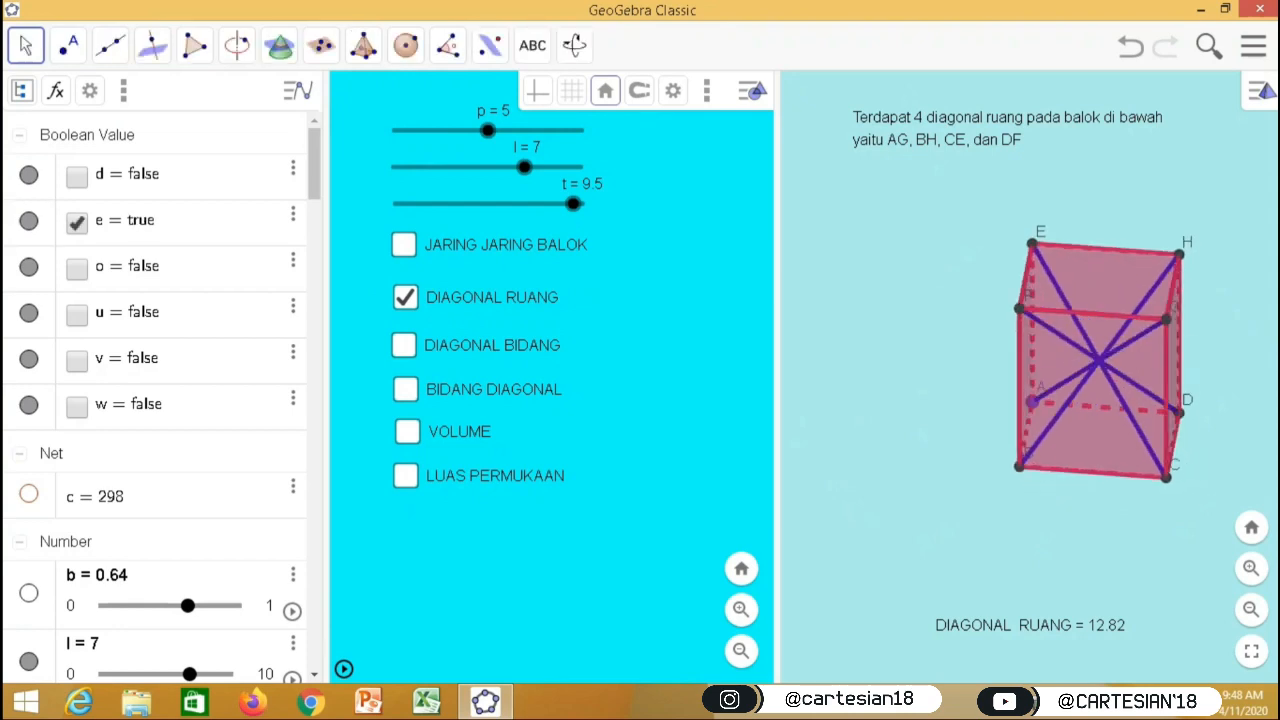
pyautogui.moveTo(572, 203); pyautogui.dragTo(507, 203)
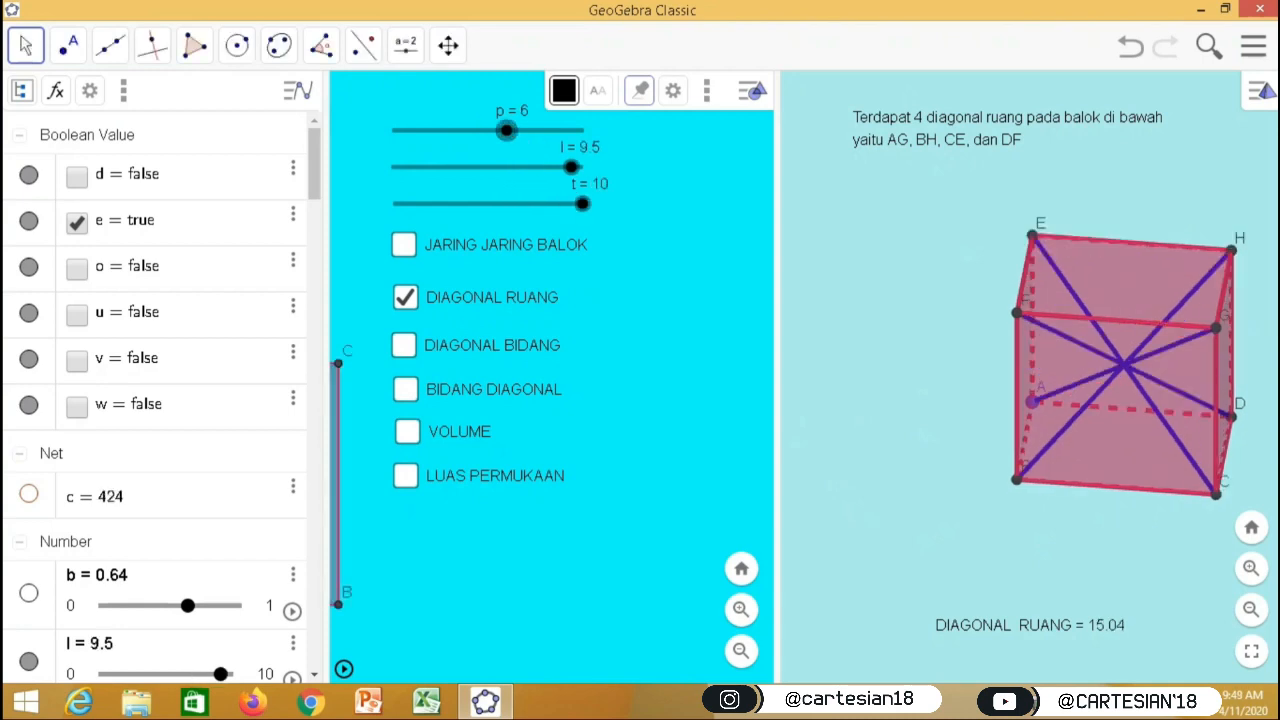
pyautogui.click(405, 297)
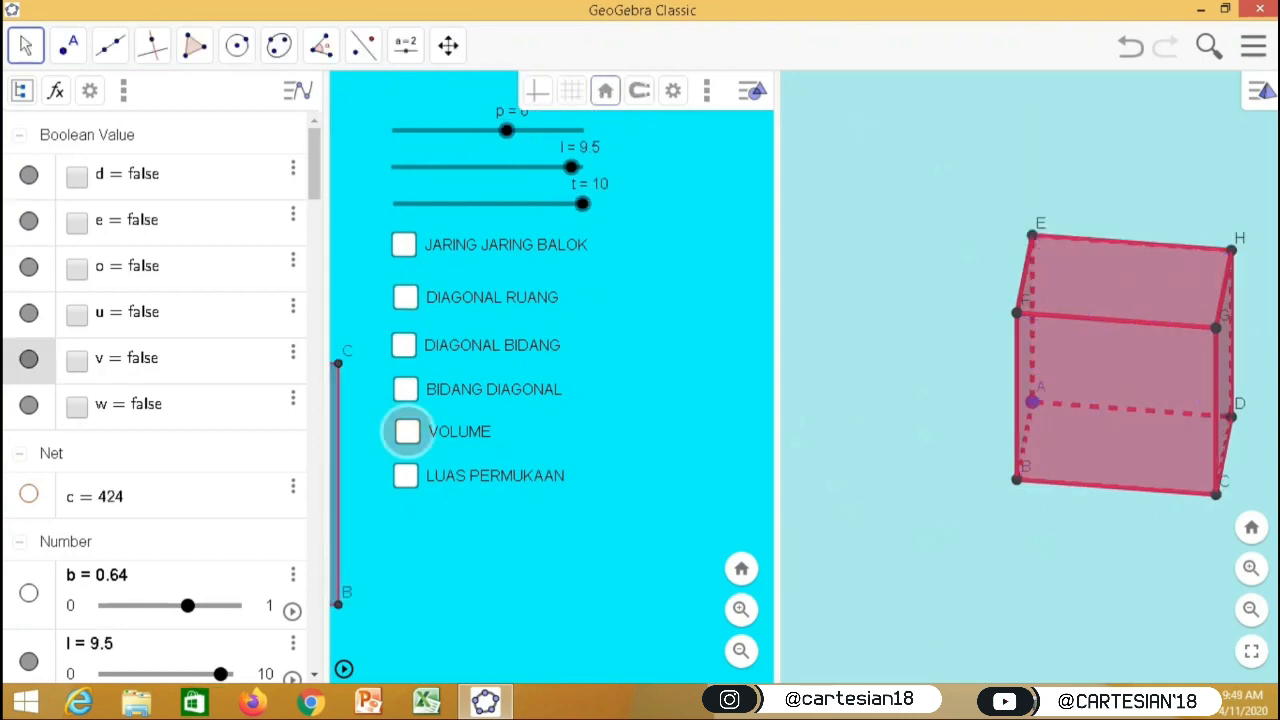
# Step: Test the VOLUME and LUAS PERMUKAAN check boxes by showing and hiding each text
pyautogui.click(407, 431)
pyautogui.click(407, 431)
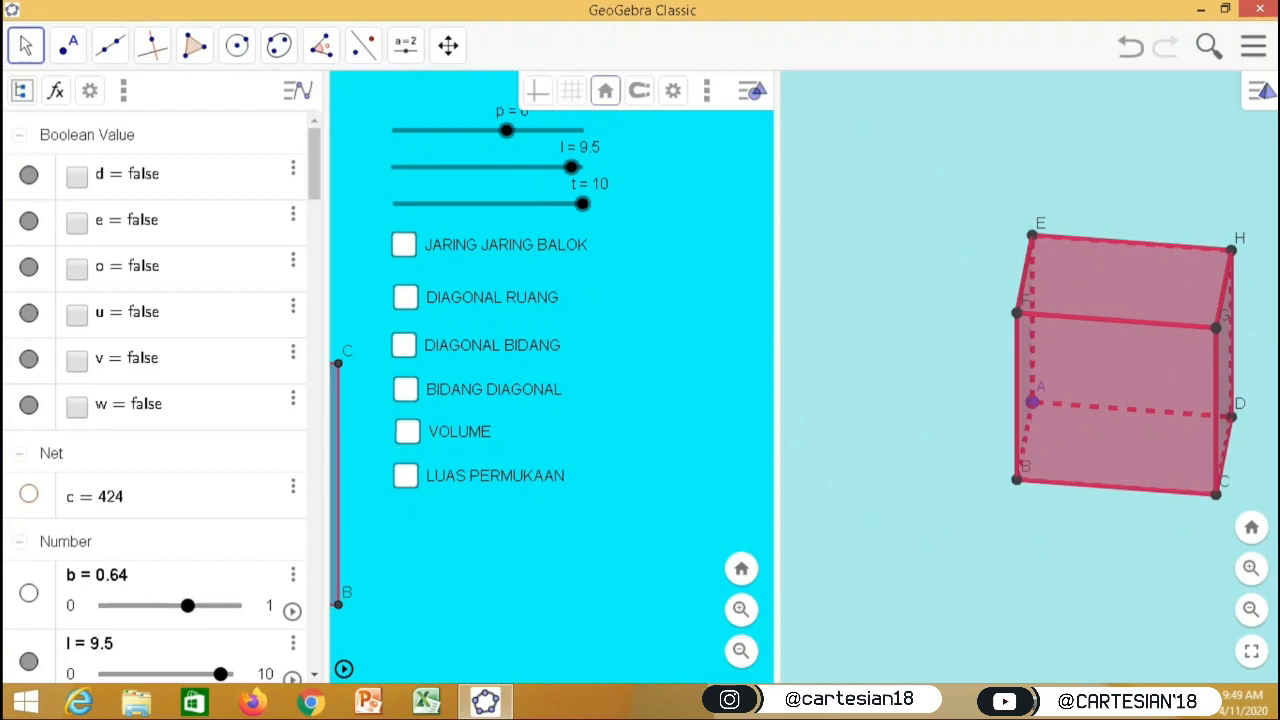
pyautogui.click(405, 475)
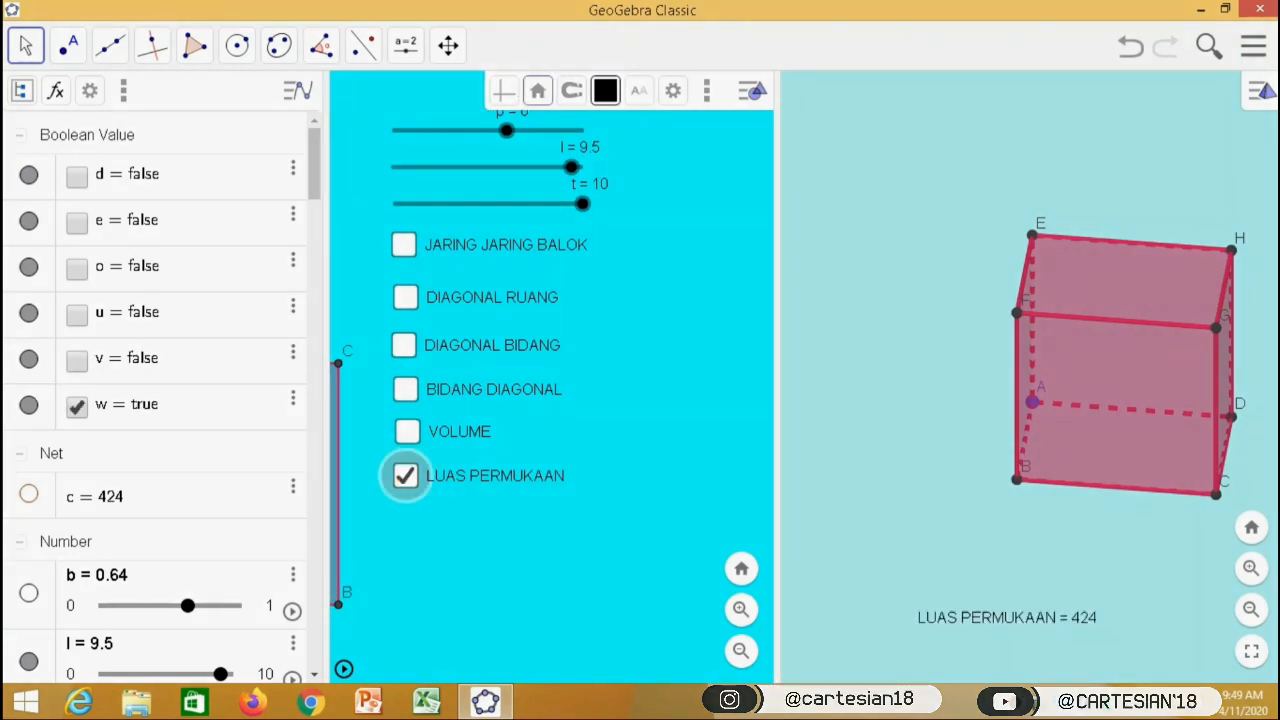
pyautogui.click(405, 475)
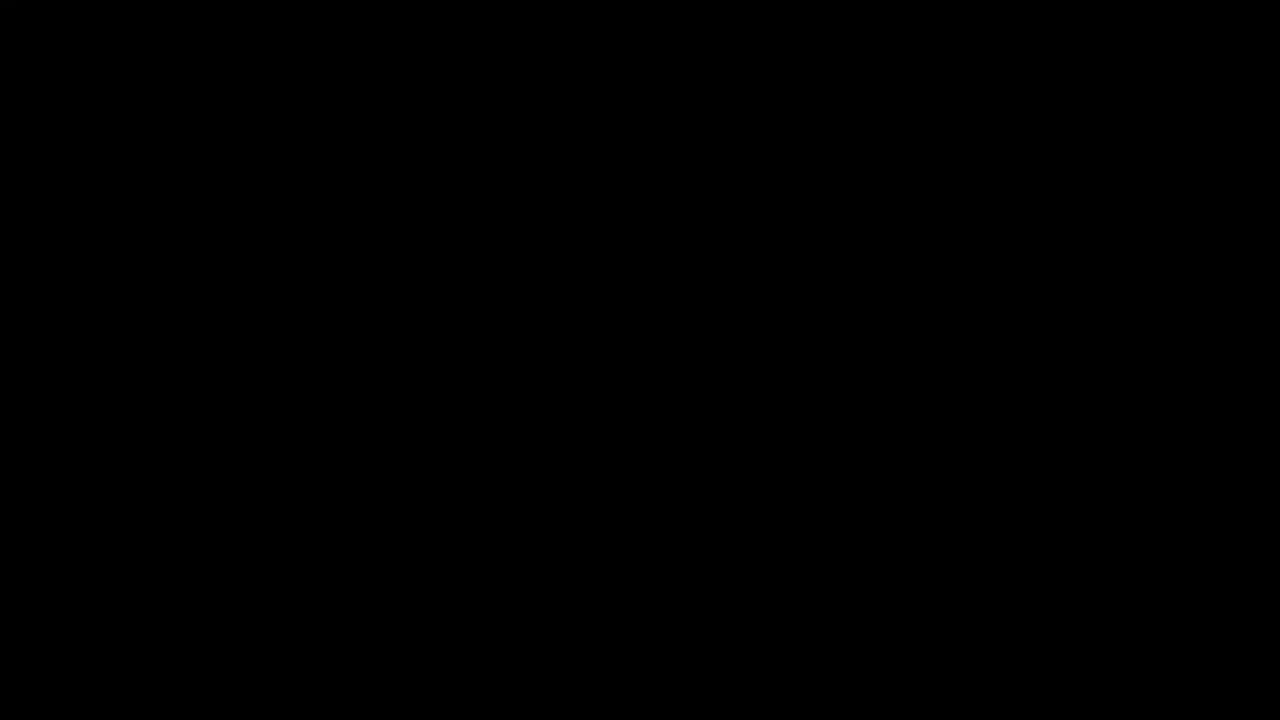